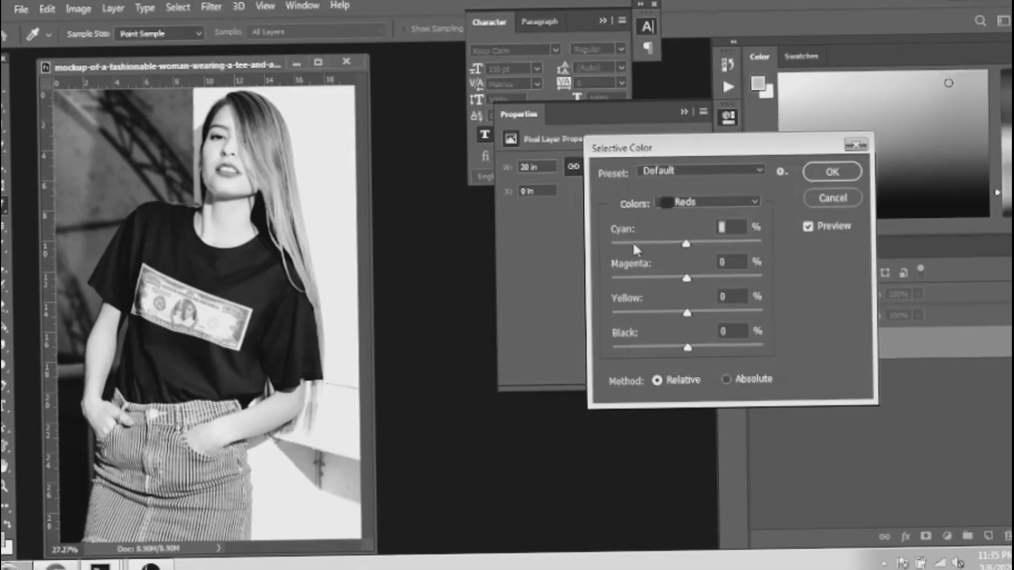
Step: Preview Selective Color on the Blacks range and try a stronger Shadows/Highlights shadow amount
click(702, 199)
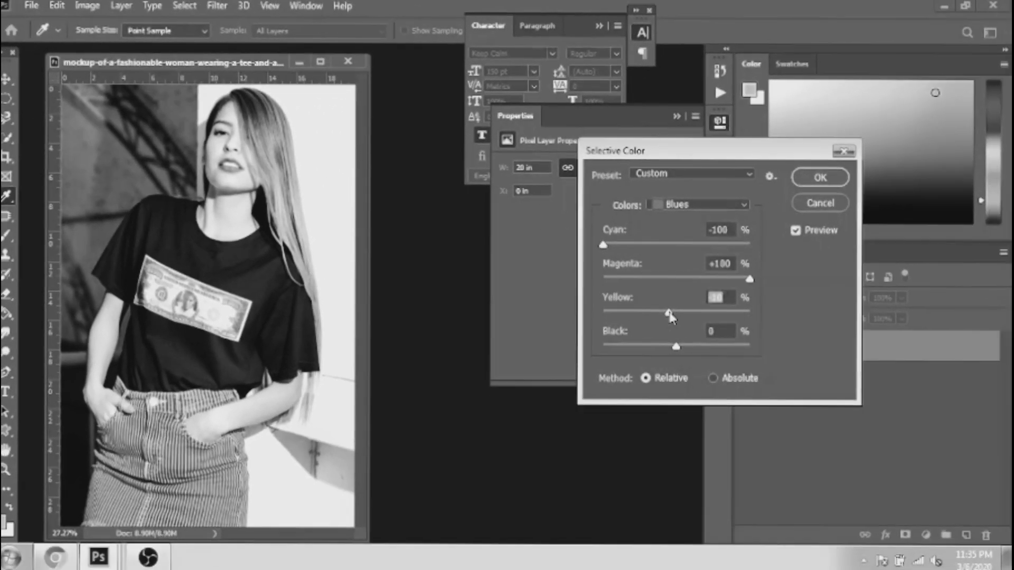
click(660, 204)
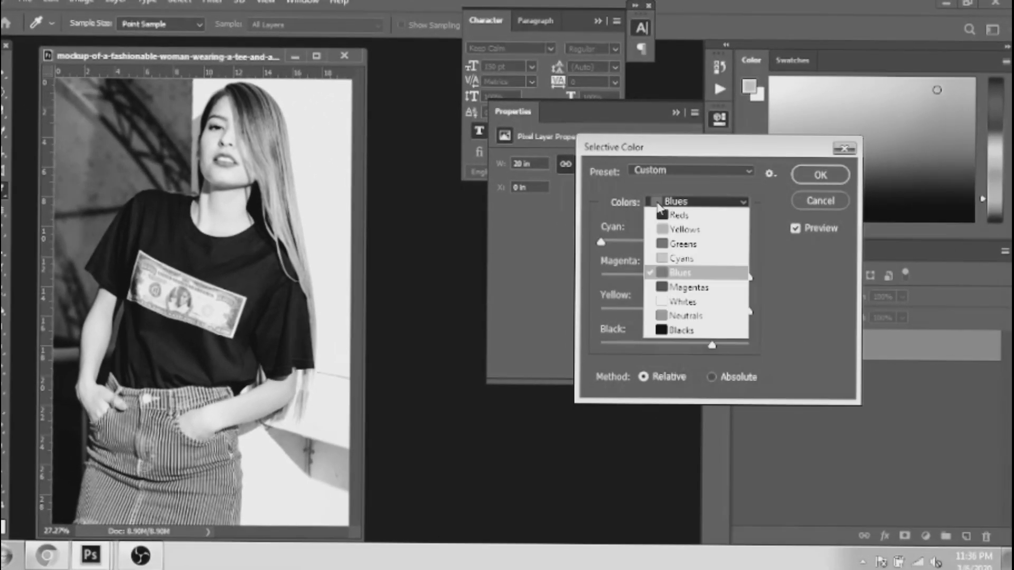
click(678, 330)
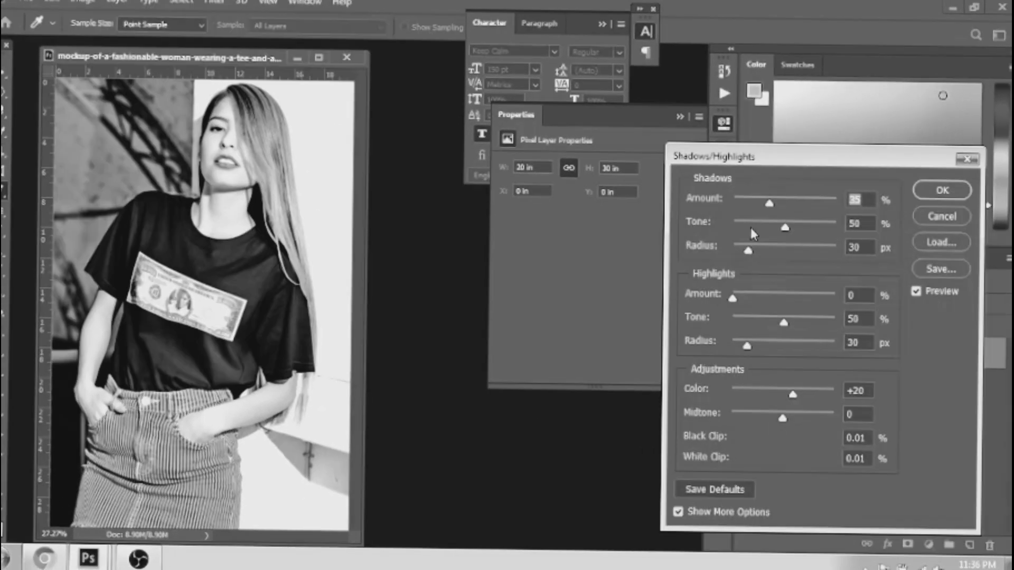
drag(750, 227, 810, 218)
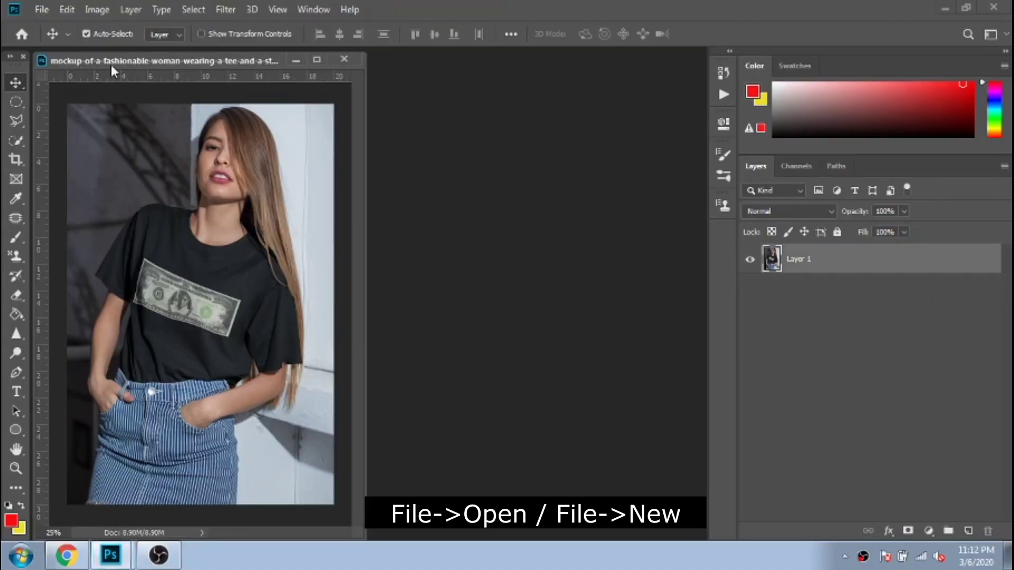
Step: Start a new document and browse the Photo, Print and Art & Illustration presets, trying Poster
click(46, 11)
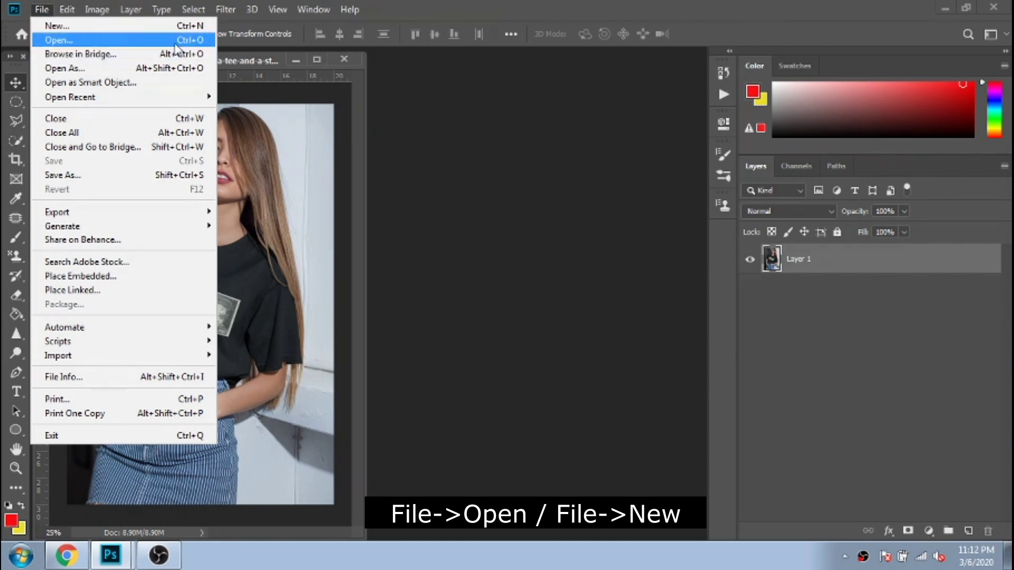
click(122, 29)
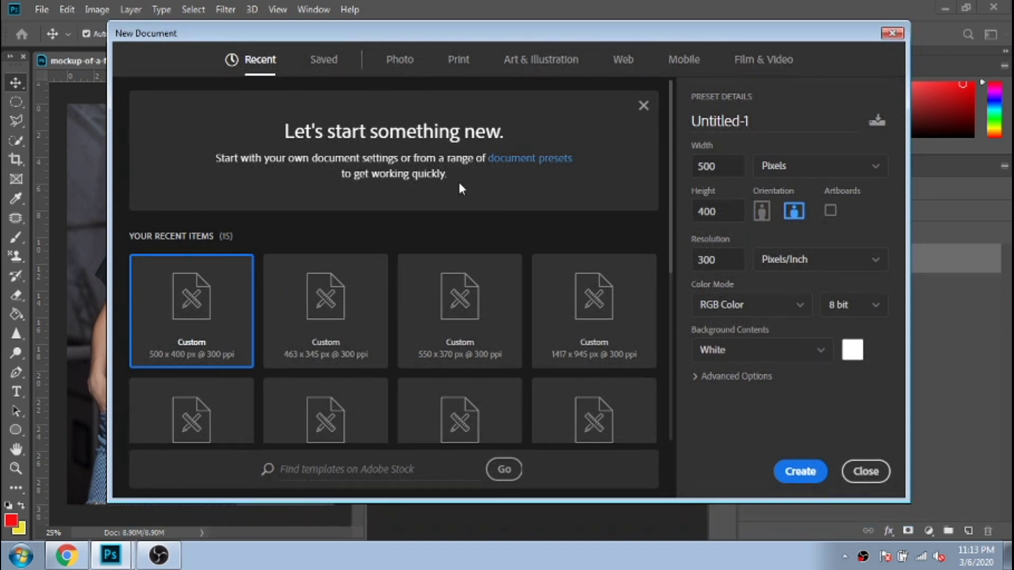
click(388, 60)
click(458, 59)
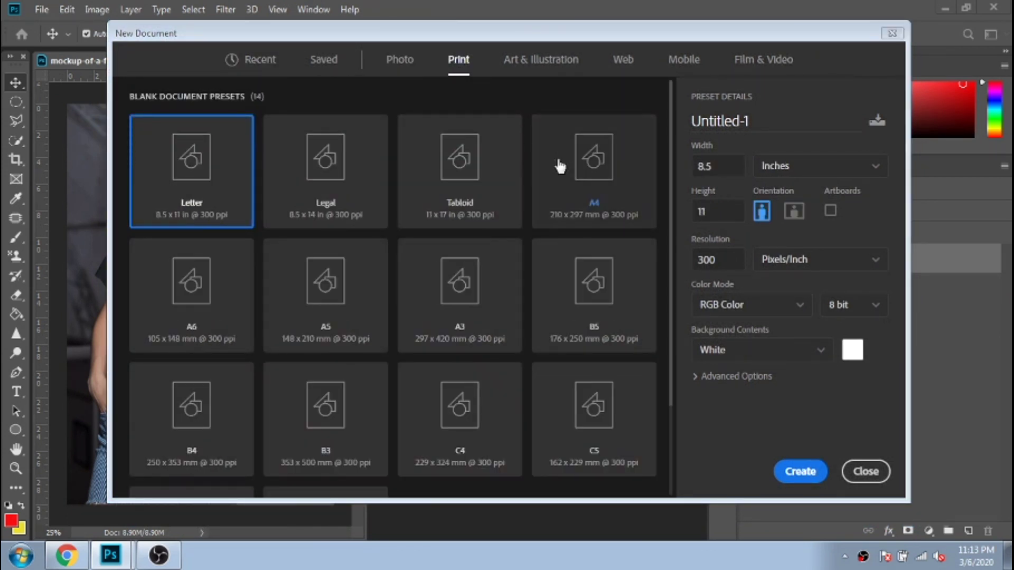
click(540, 59)
click(491, 167)
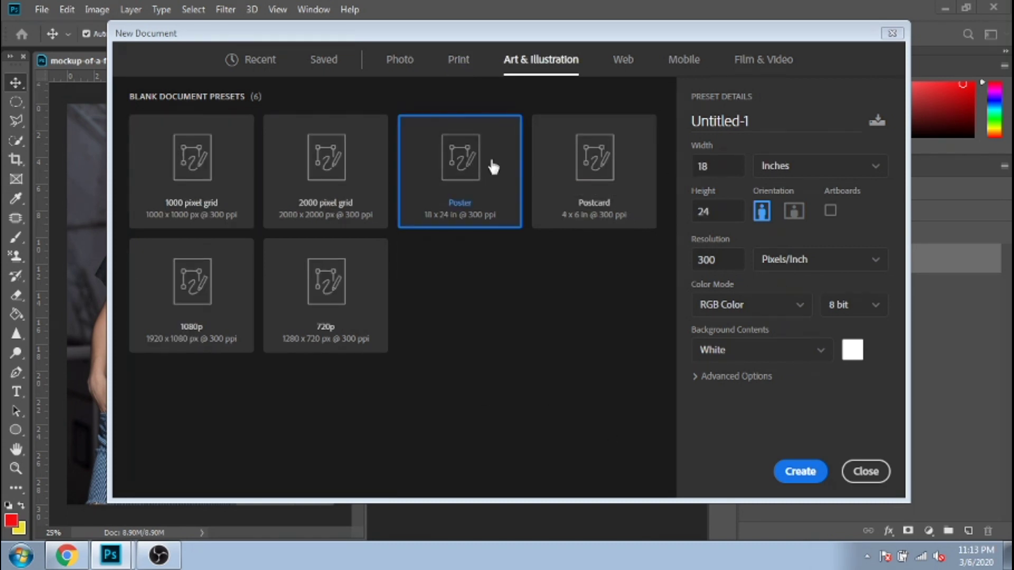
Step: Go back to the Photo presets, show the size in pixels (2100 × 1500) and create it
click(824, 179)
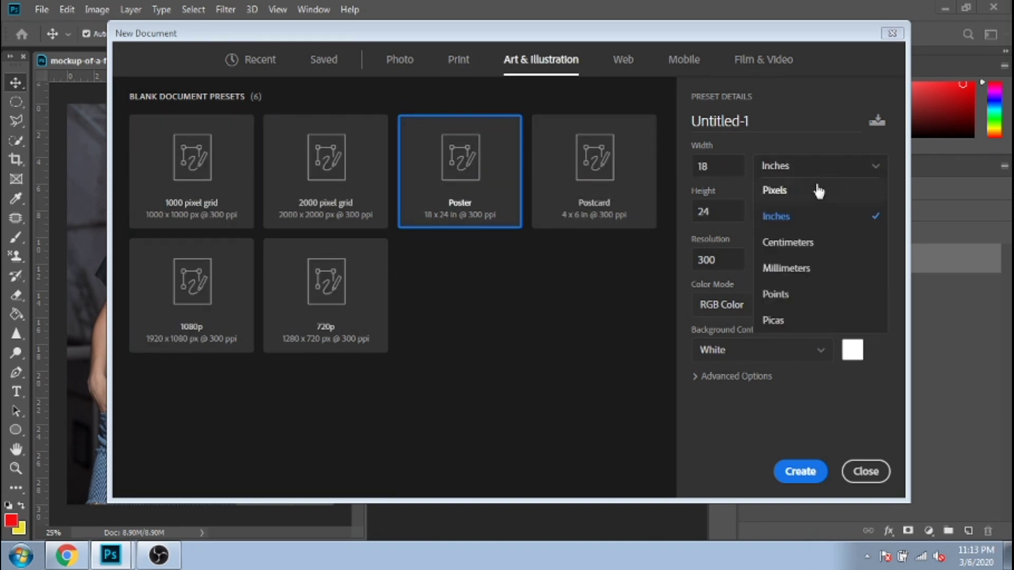
click(816, 190)
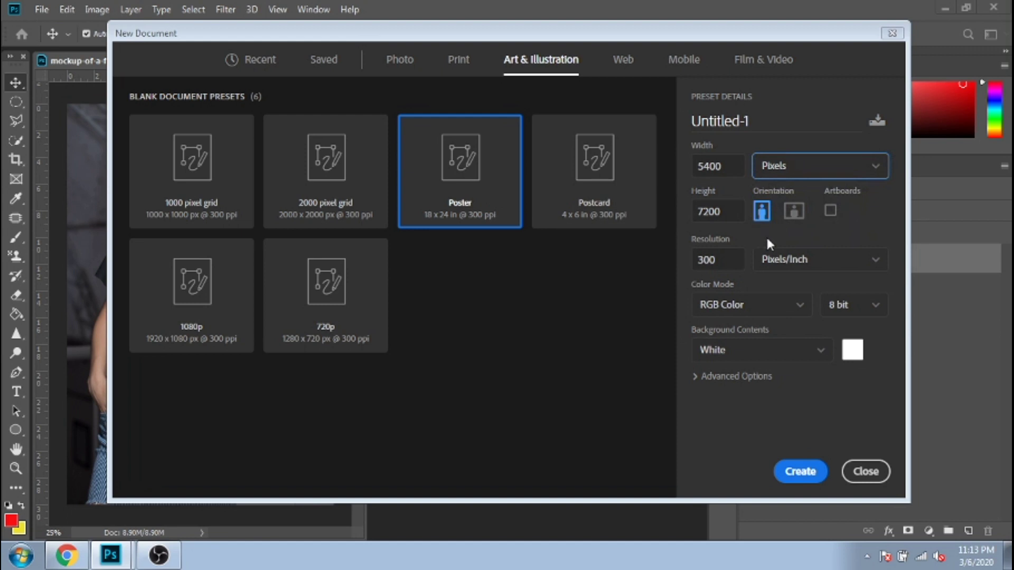
click(455, 62)
click(410, 64)
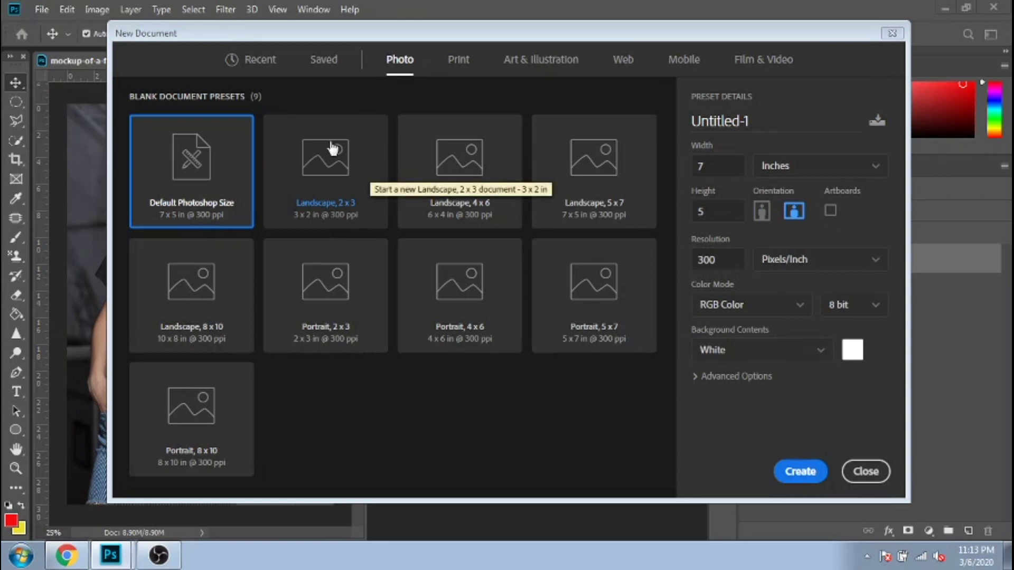
click(840, 170)
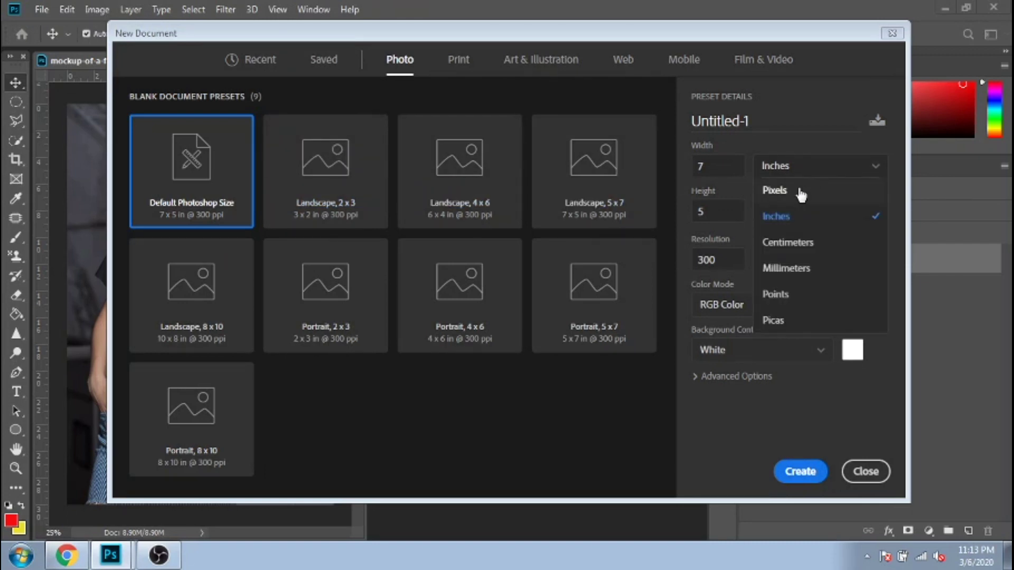
click(796, 183)
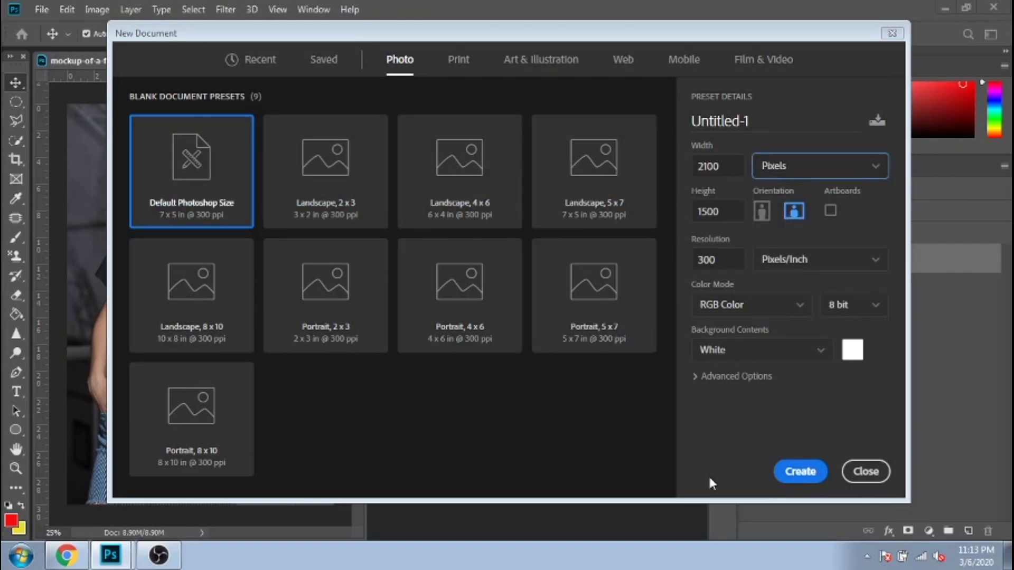
click(792, 478)
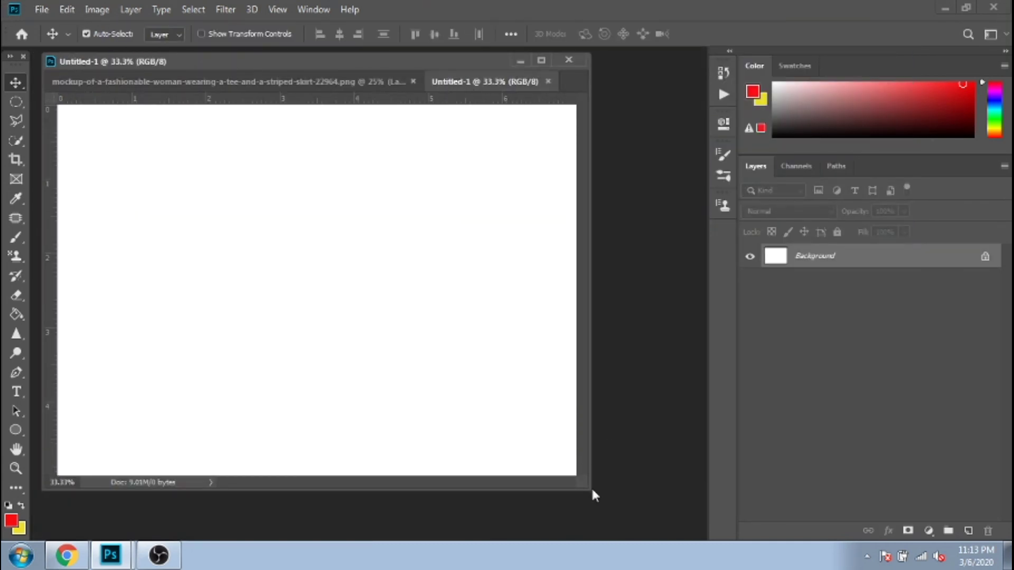
Step: Enlarge the Untitled-1 window and apply Window > Arrange > Float All in Windows
drag(595, 496, 654, 527)
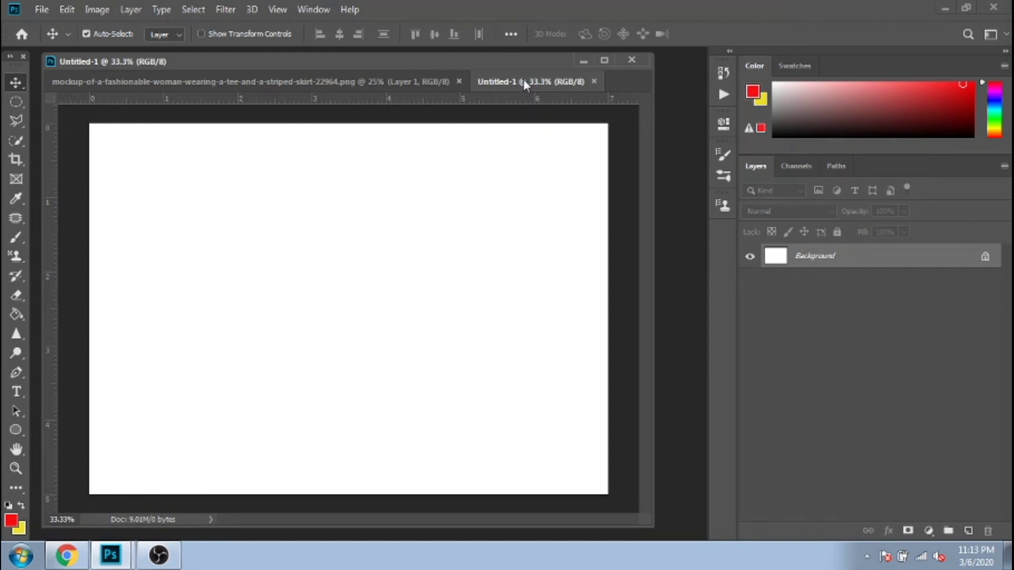
click(327, 11)
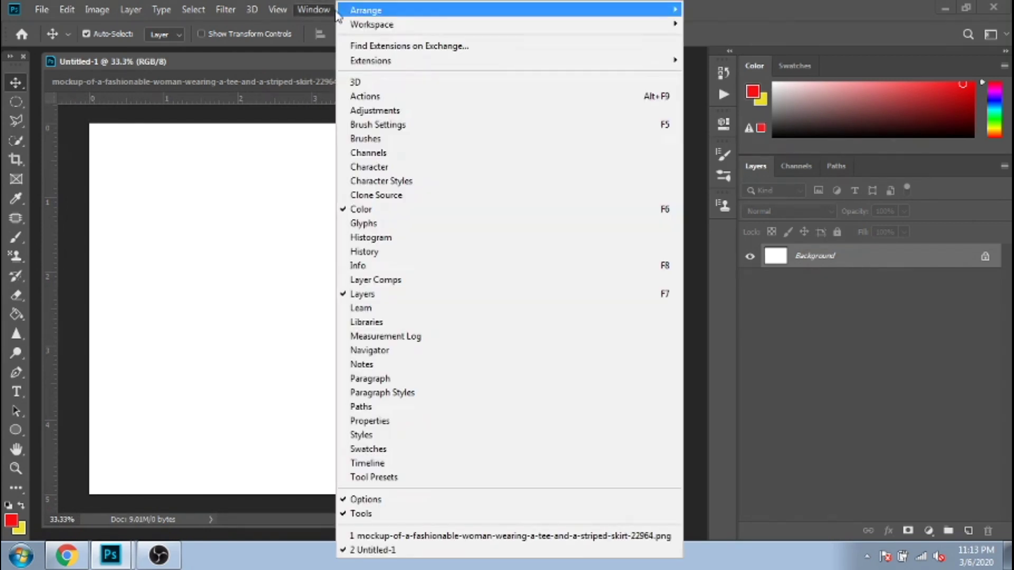
mouse_move(382, 15)
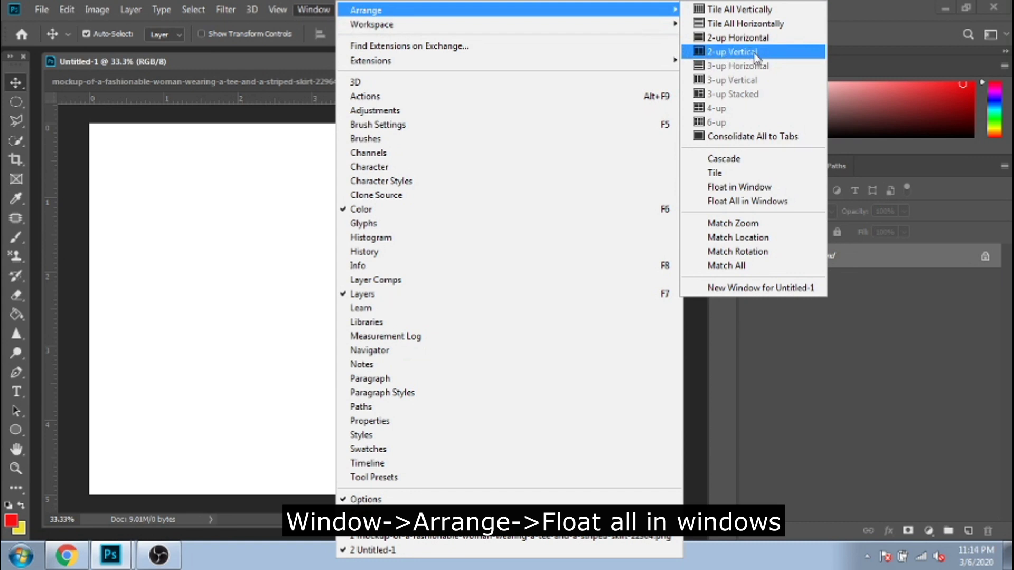
click(778, 203)
Step: Position the mockup photo window on the left and the blank canvas on the right
drag(299, 80, 585, 128)
drag(161, 62, 200, 86)
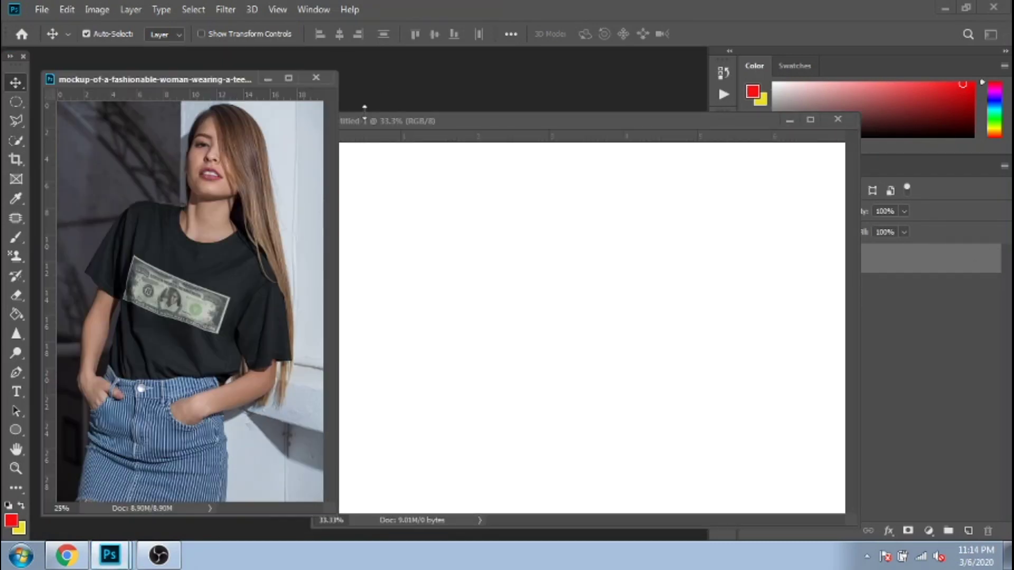
drag(400, 120, 449, 119)
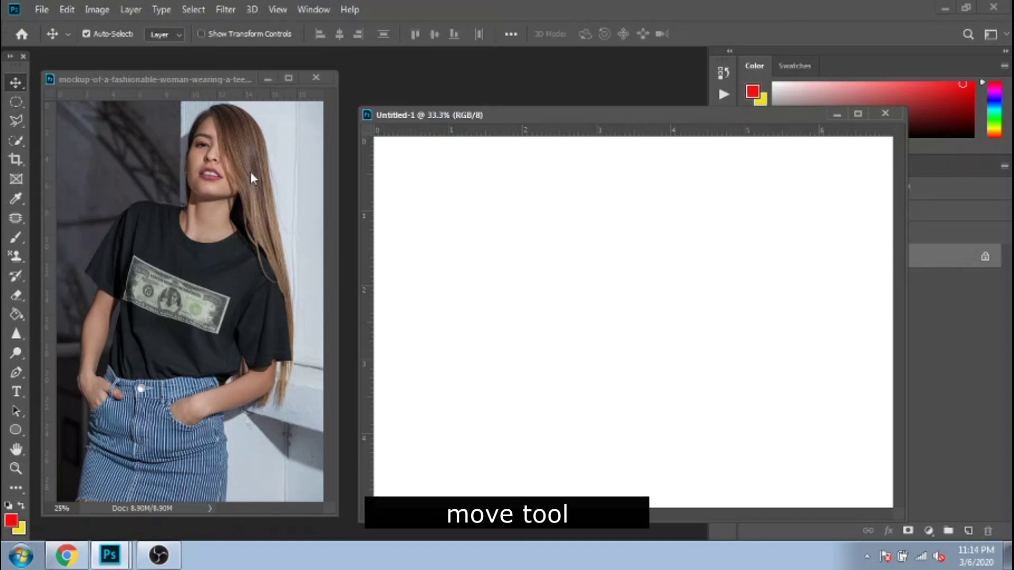
Step: Drag the whole mockup photo into Untitled-1 with the Move tool
click(304, 199)
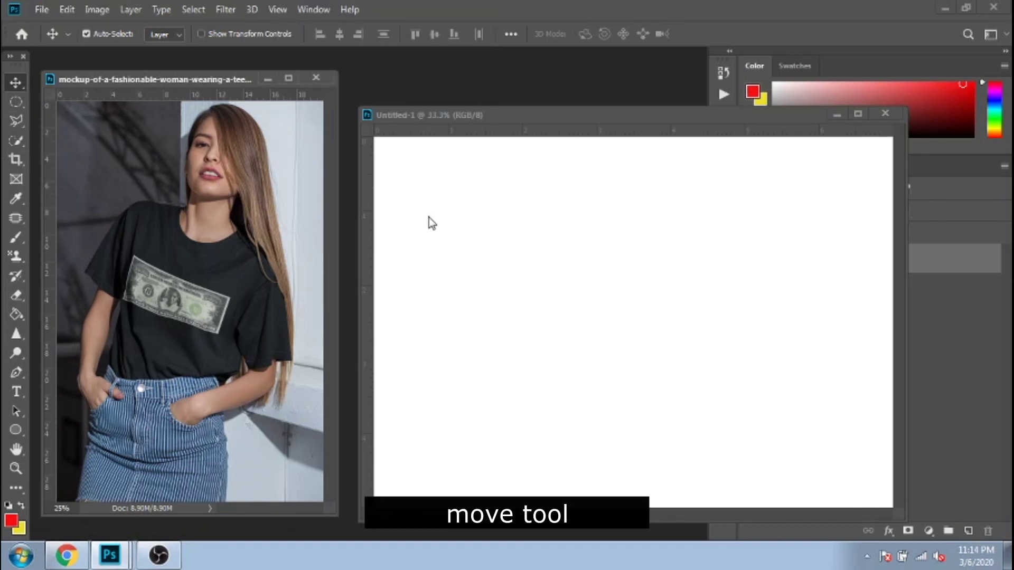
drag(262, 174, 629, 298)
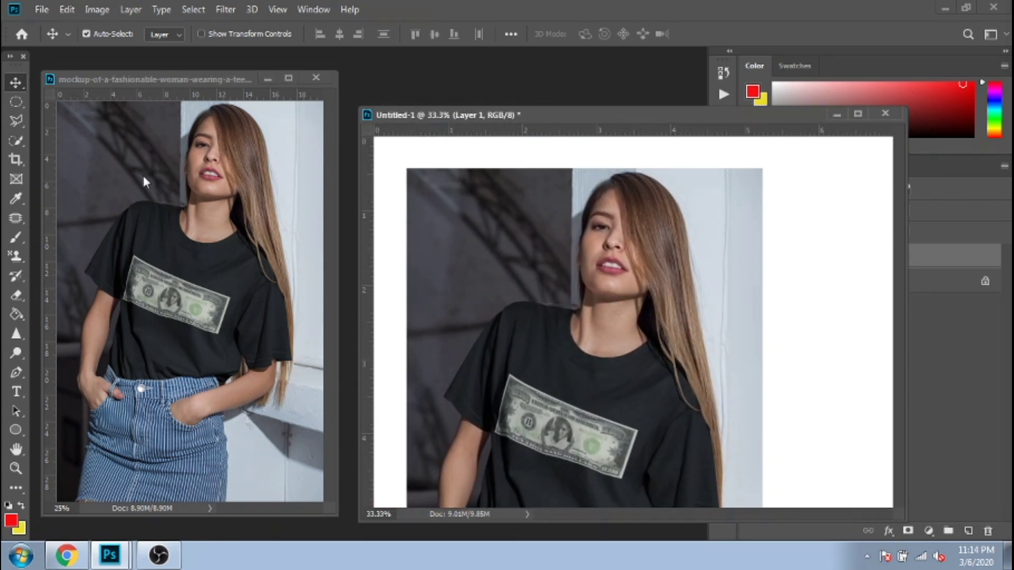
click(48, 131)
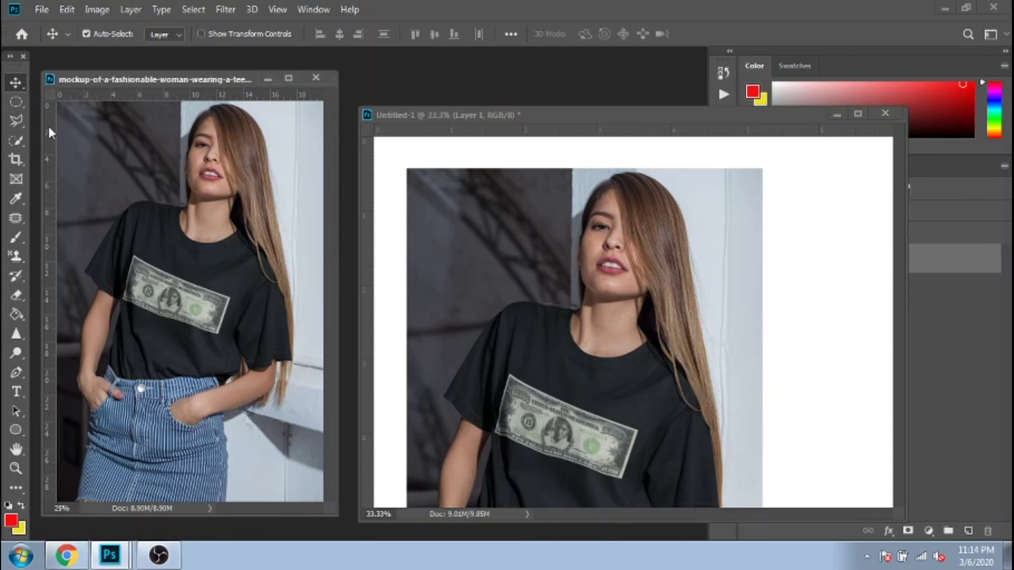
Step: Marquee a rectangle around the woman's upper body and drag it into Untitled-1 as Layer 2
click(17, 99)
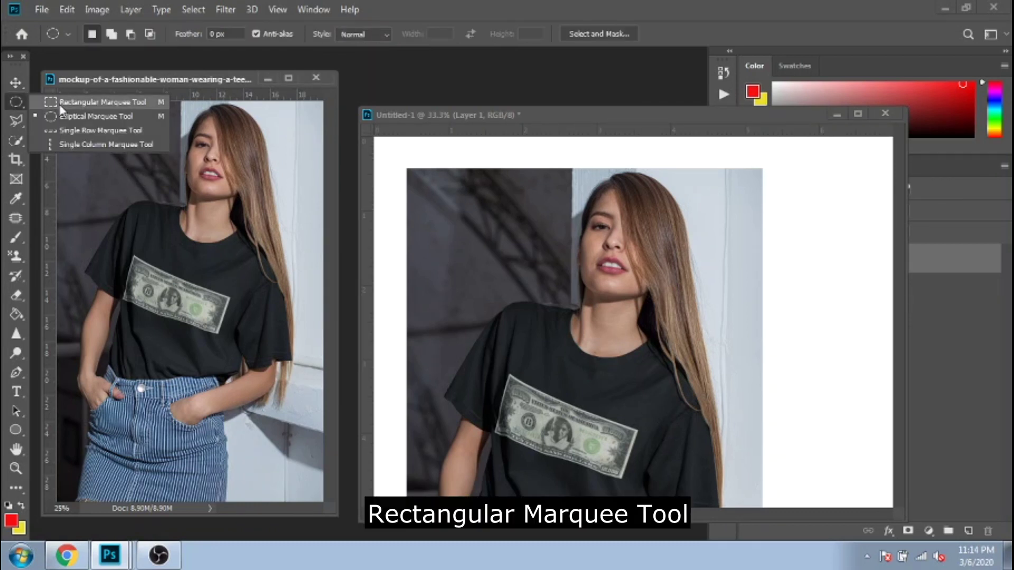
click(62, 102)
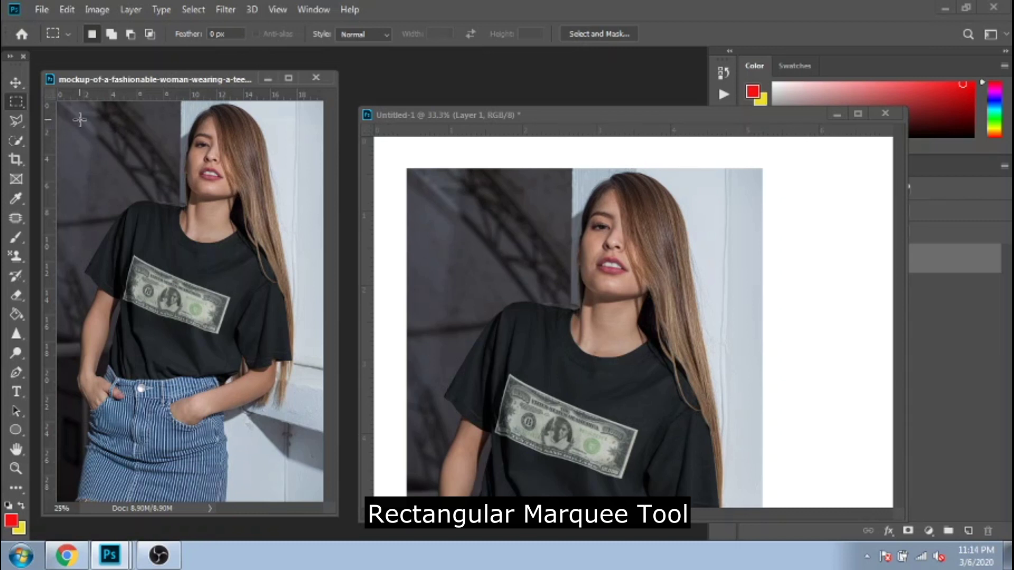
drag(73, 113, 301, 455)
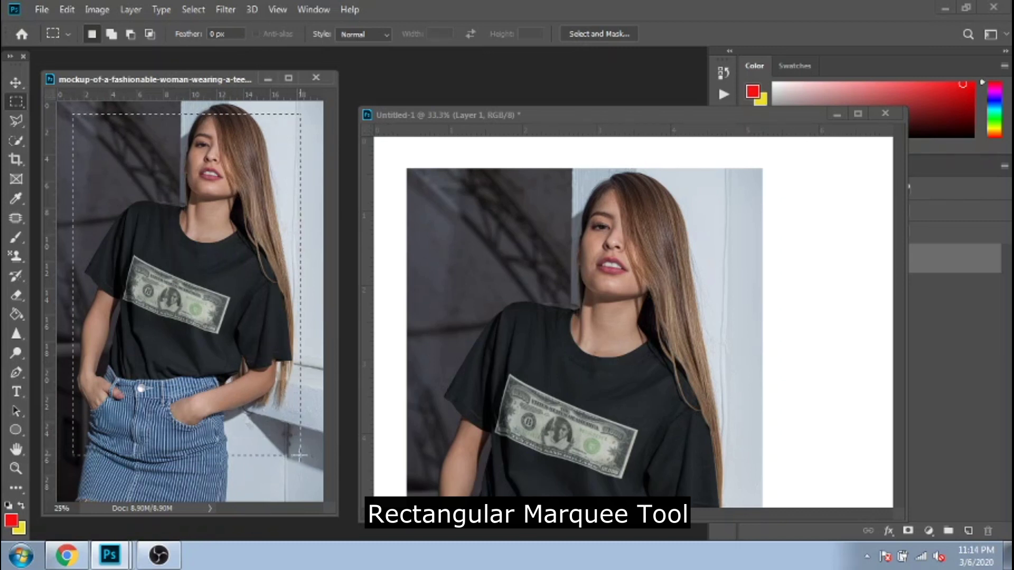
click(16, 80)
drag(696, 340, 708, 343)
Step: Return to the mockup photo and minimize the Untitled-1 window
click(144, 159)
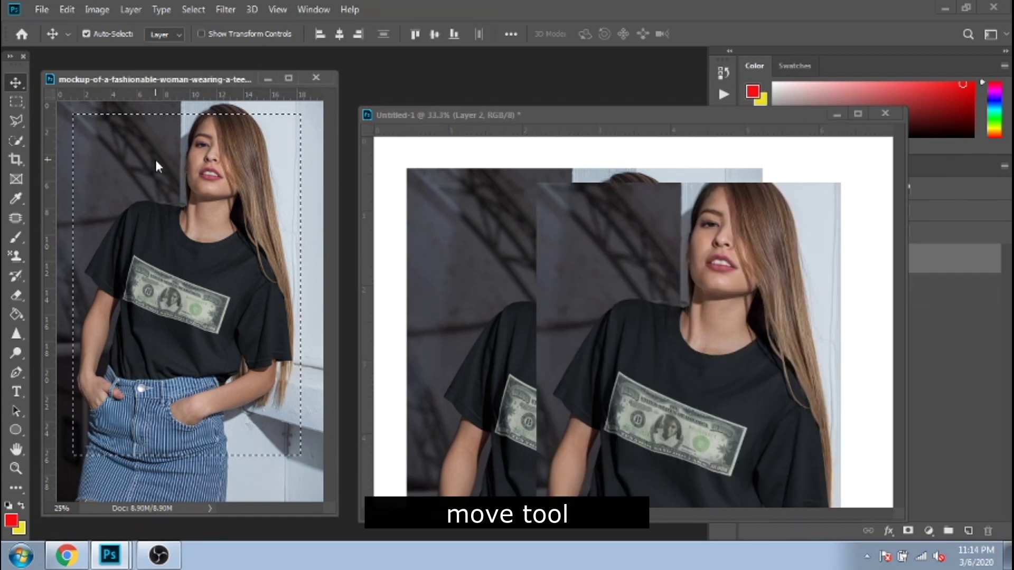
key(m)
click(836, 116)
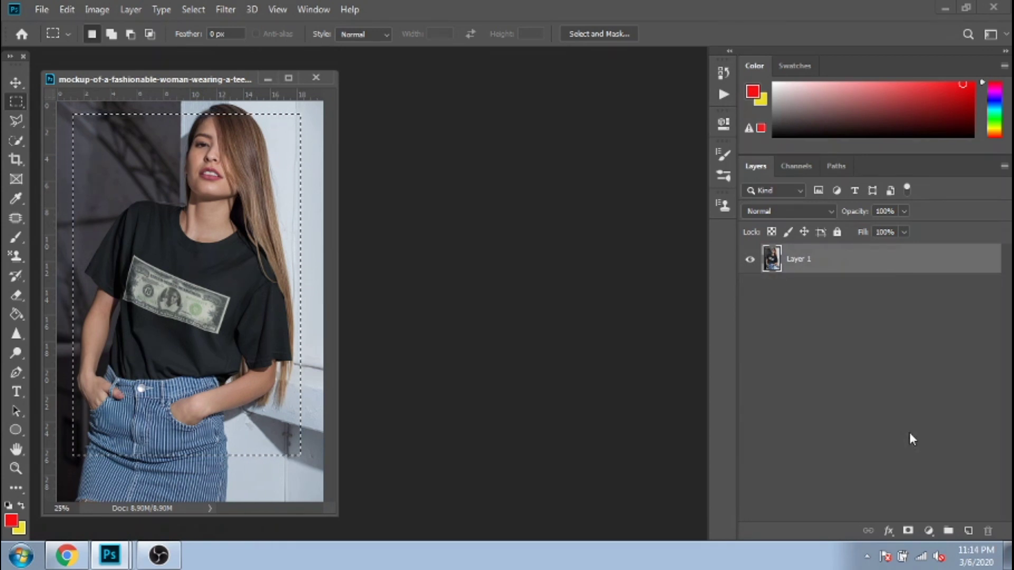
Step: Add a new empty Layer 2, then test a red fill in the selection and undo it
key(ctrl+alt+shift+n)
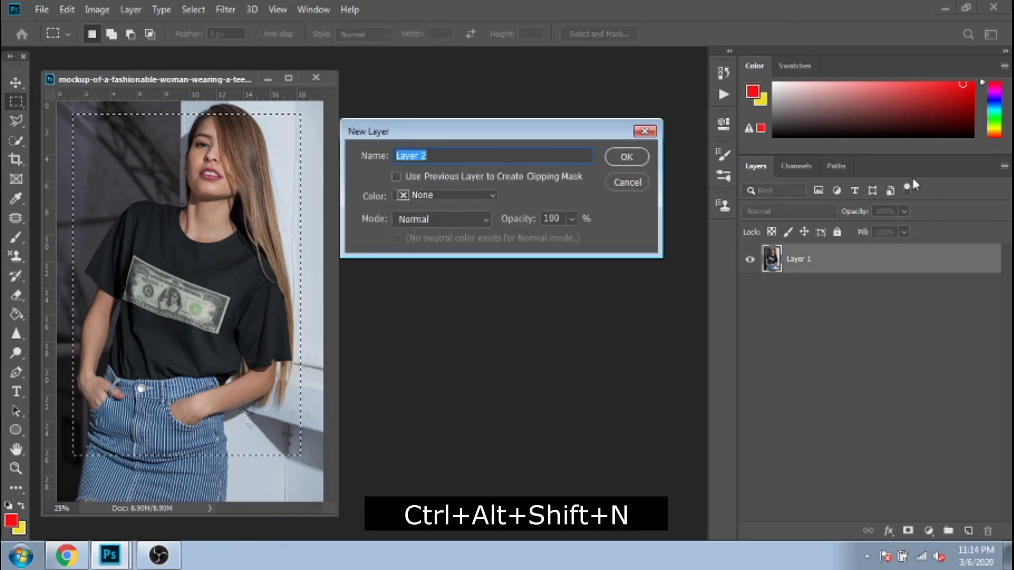
click(626, 158)
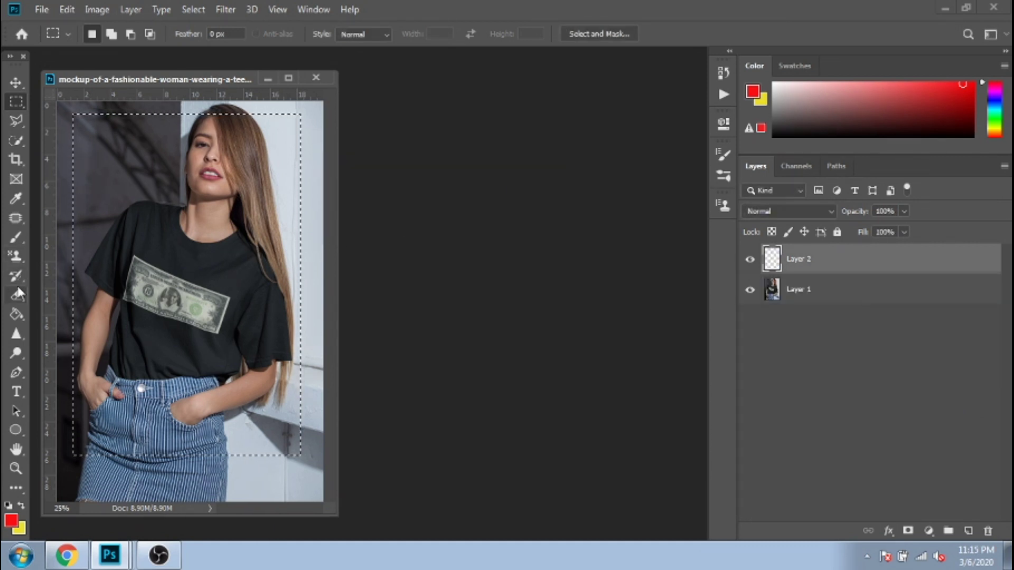
click(17, 314)
click(200, 228)
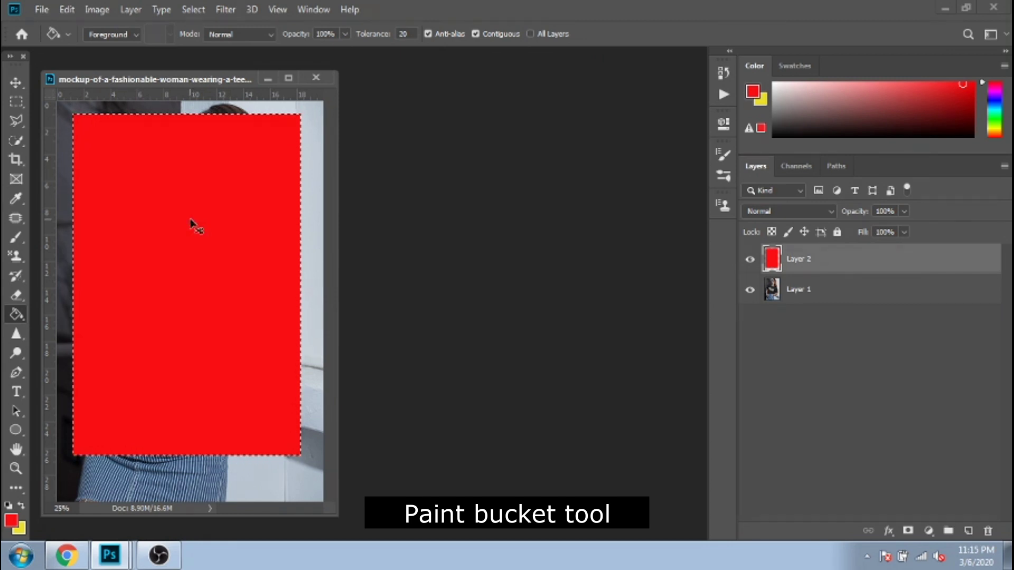
key(ctrl+z)
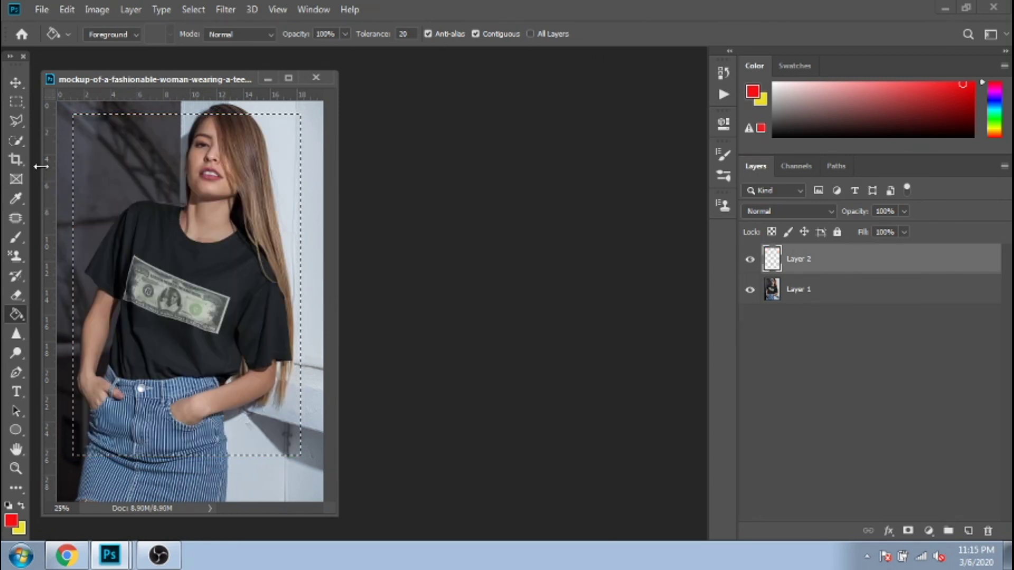
Step: Choose the Elliptical Marquee and nudge the rectangular selection down and right
click(13, 109)
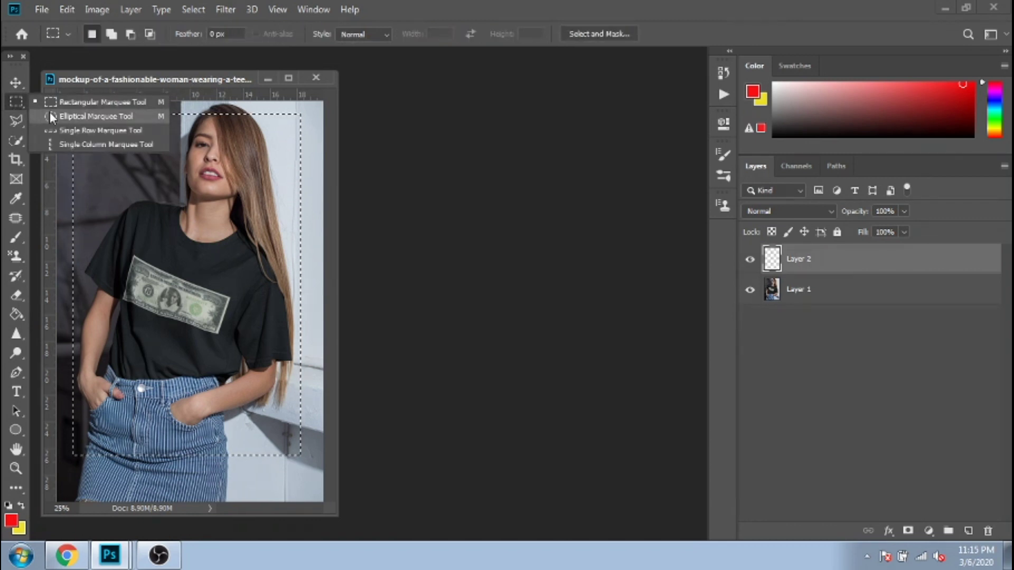
click(51, 115)
mouse_move(115, 157)
mouse_down()
mouse_move(159, 203)
mouse_move(120, 161)
mouse_up()
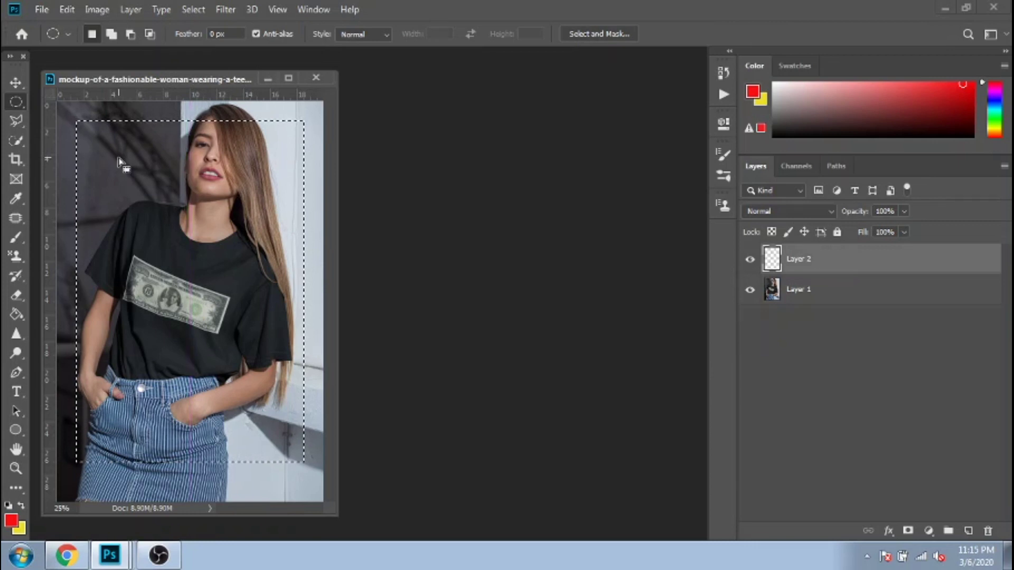
Step: Deselect, draw an elliptical selection around the face and shirt, and invert it with Select Inverse
right_click(107, 139)
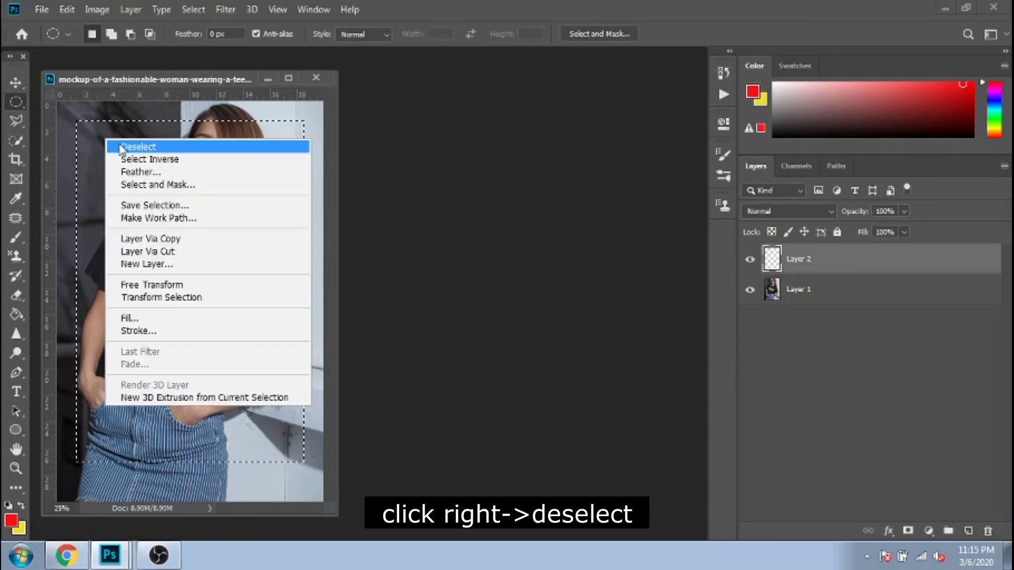
click(121, 147)
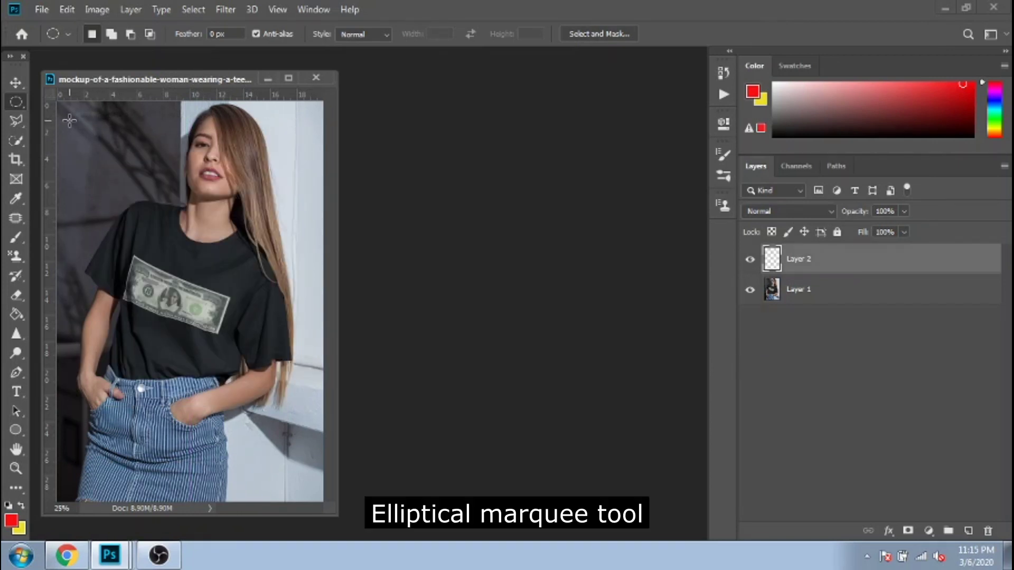
drag(72, 120, 272, 328)
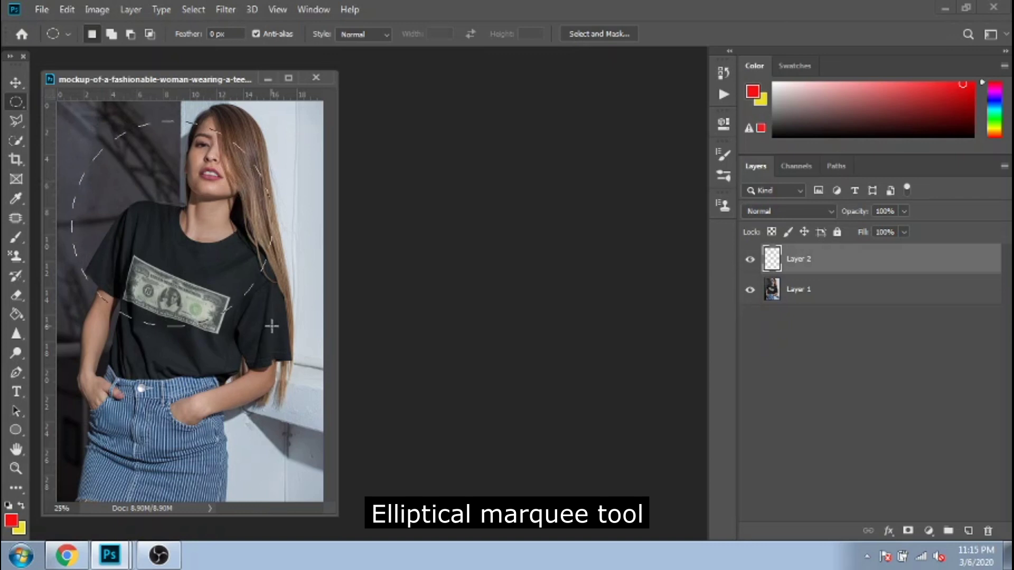
right_click(191, 200)
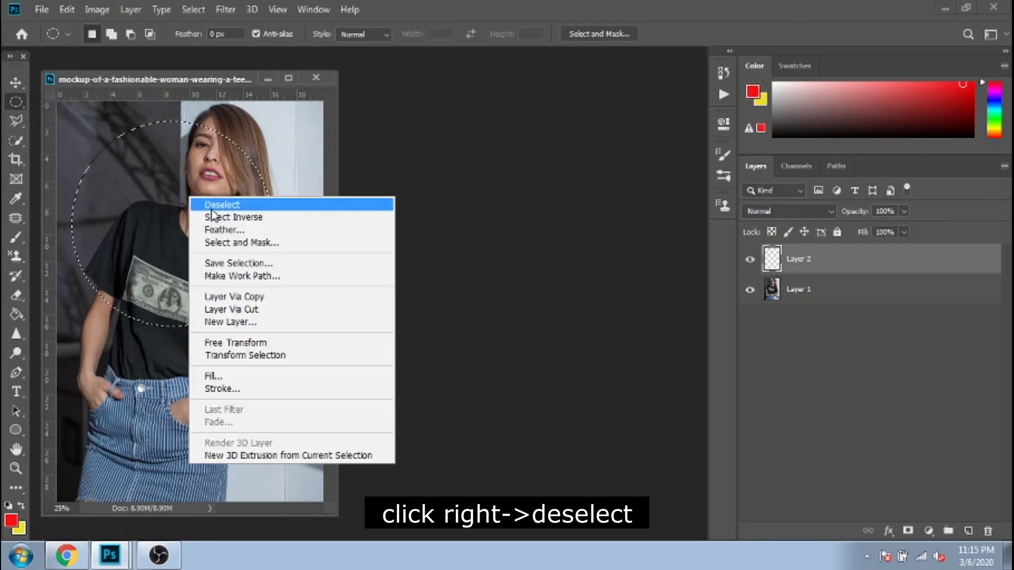
click(252, 218)
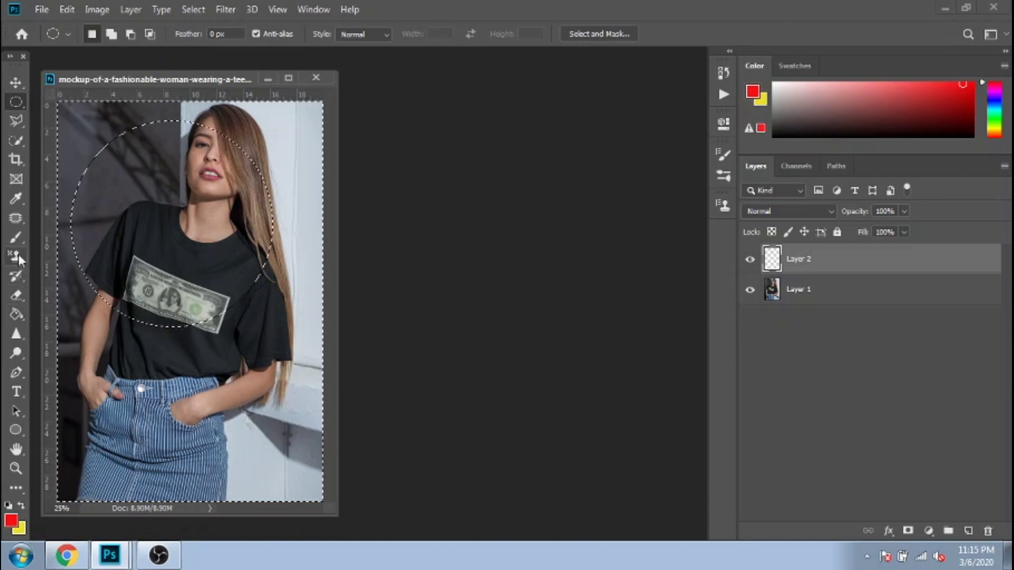
Step: Paint red over the inverted area on Layer 2 with the Hard Round brush
click(17, 236)
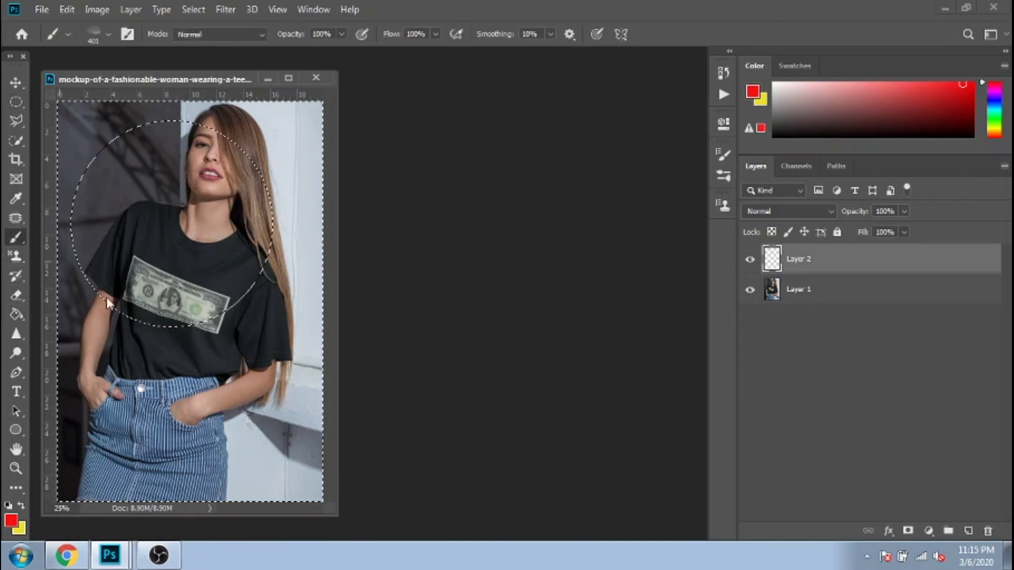
click(108, 34)
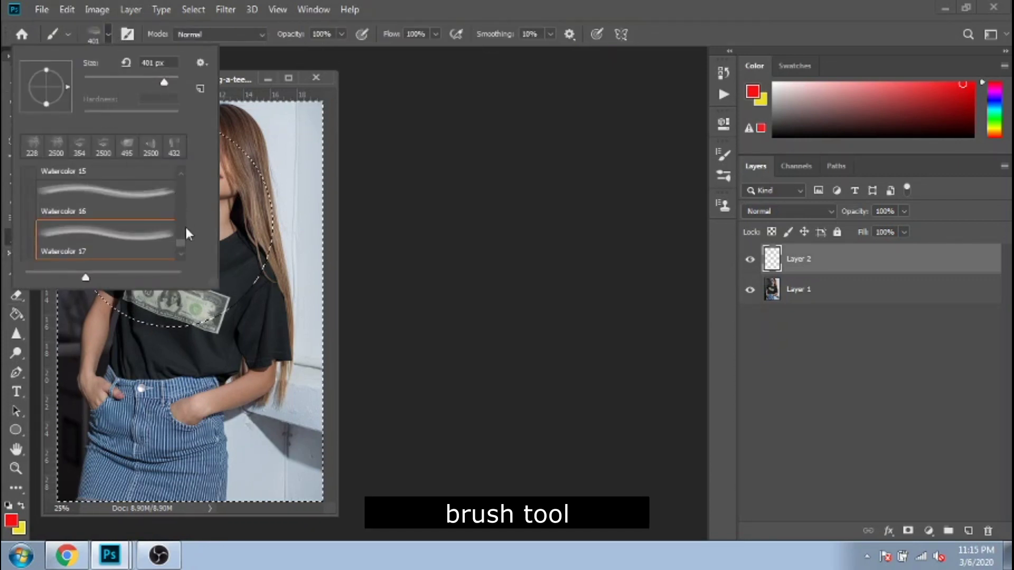
scroll(179, 241, up, 2)
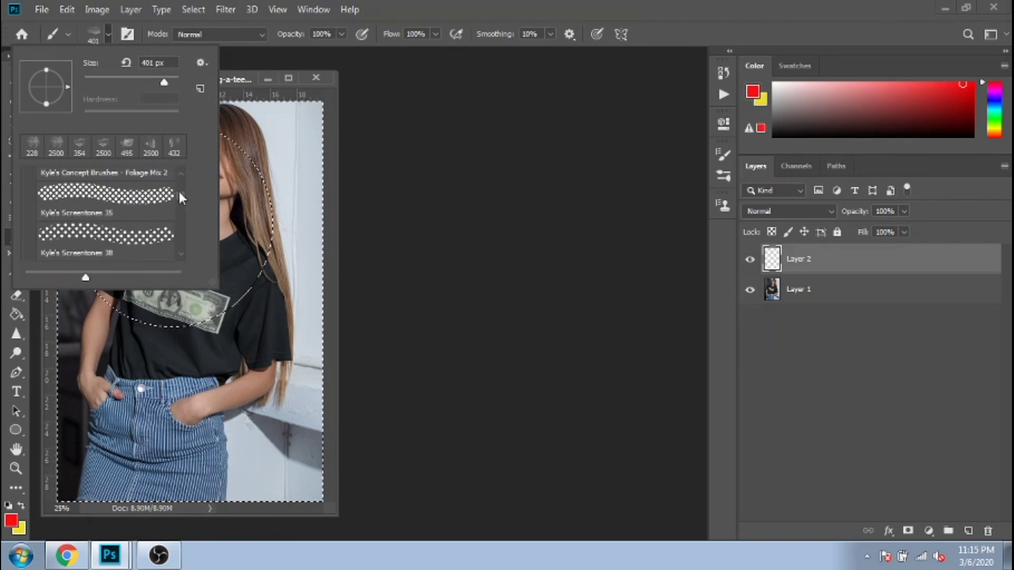
scroll(178, 189, up, 3)
click(106, 242)
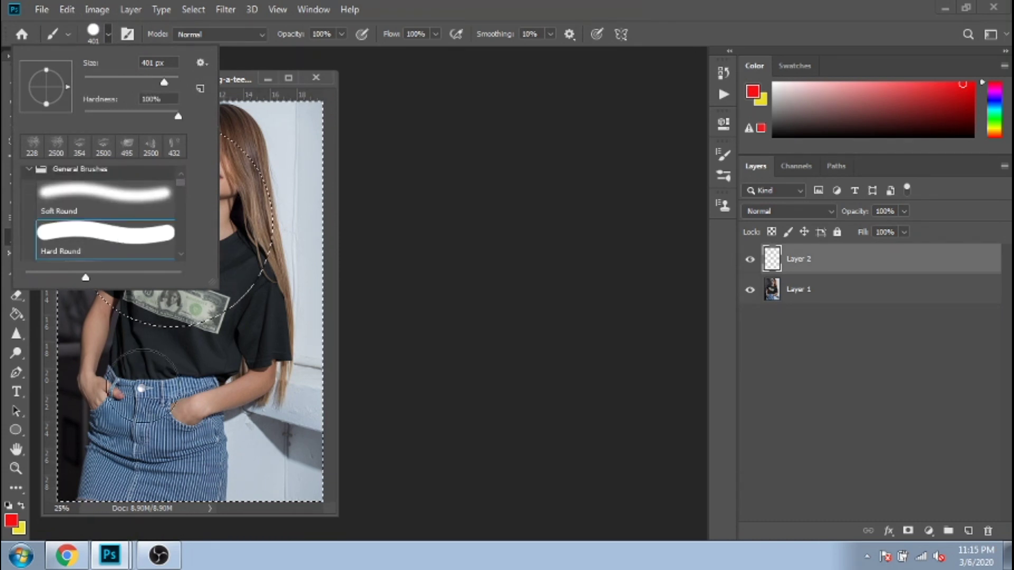
mouse_move(126, 375)
mouse_down()
mouse_move(147, 383)
mouse_move(125, 359)
mouse_move(87, 260)
mouse_move(98, 153)
mouse_move(191, 122)
mouse_move(266, 121)
mouse_move(191, 103)
mouse_move(293, 279)
mouse_move(283, 127)
mouse_move(304, 135)
mouse_move(312, 231)
mouse_move(186, 387)
mouse_move(58, 342)
mouse_move(92, 329)
mouse_move(280, 314)
mouse_move(127, 362)
mouse_move(136, 385)
mouse_up()
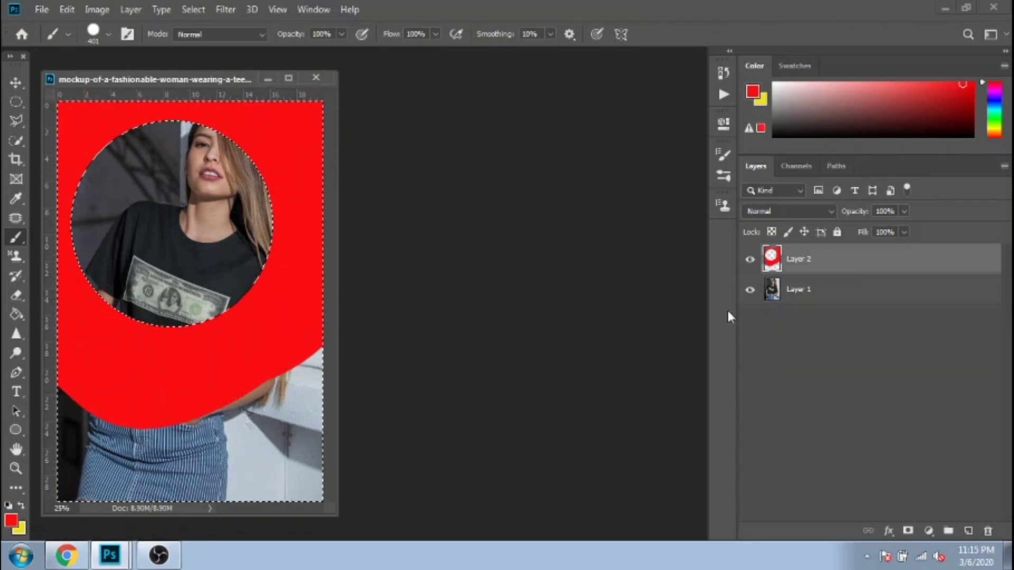
click(15, 102)
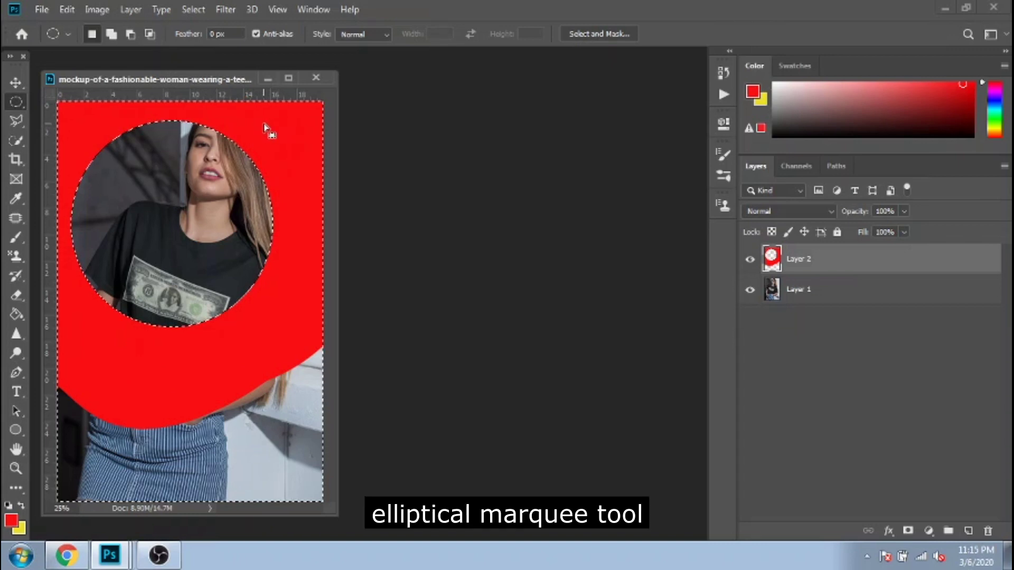
right_click(267, 129)
Step: Clear the circular selection, delete the red Layer 2, and begin a Polygonal Lasso head outline
click(303, 146)
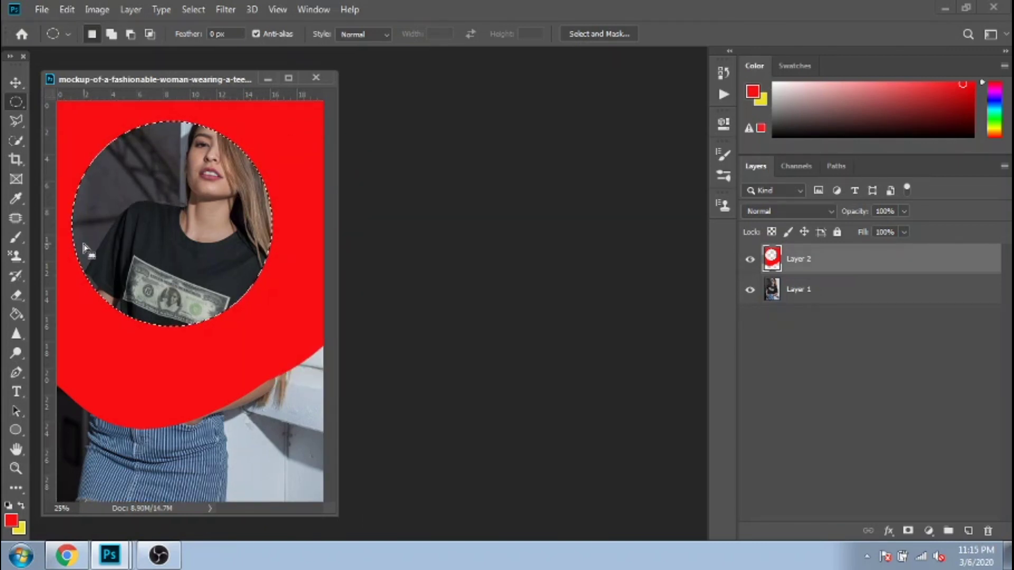
right_click(191, 158)
click(209, 165)
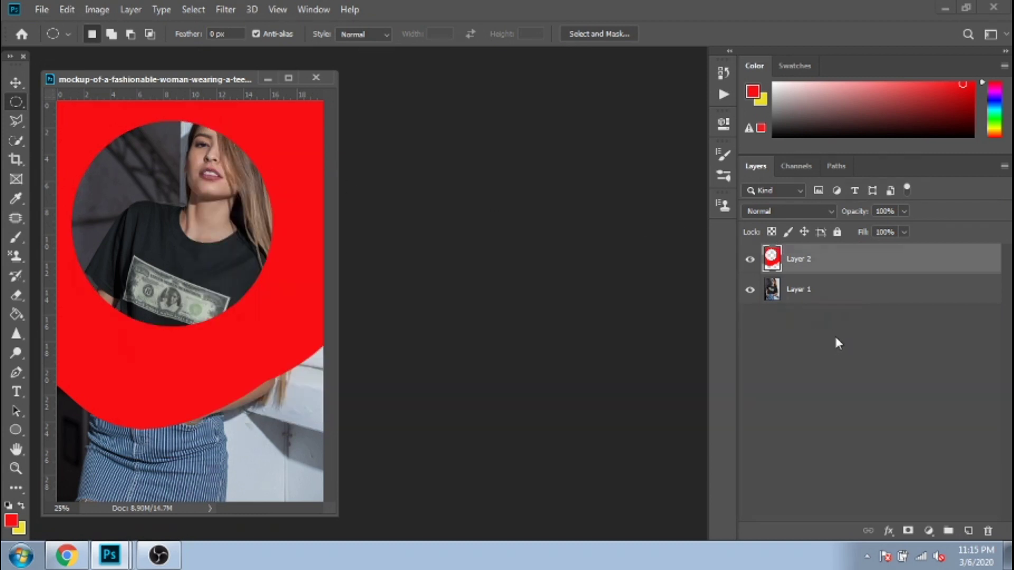
key(Delete)
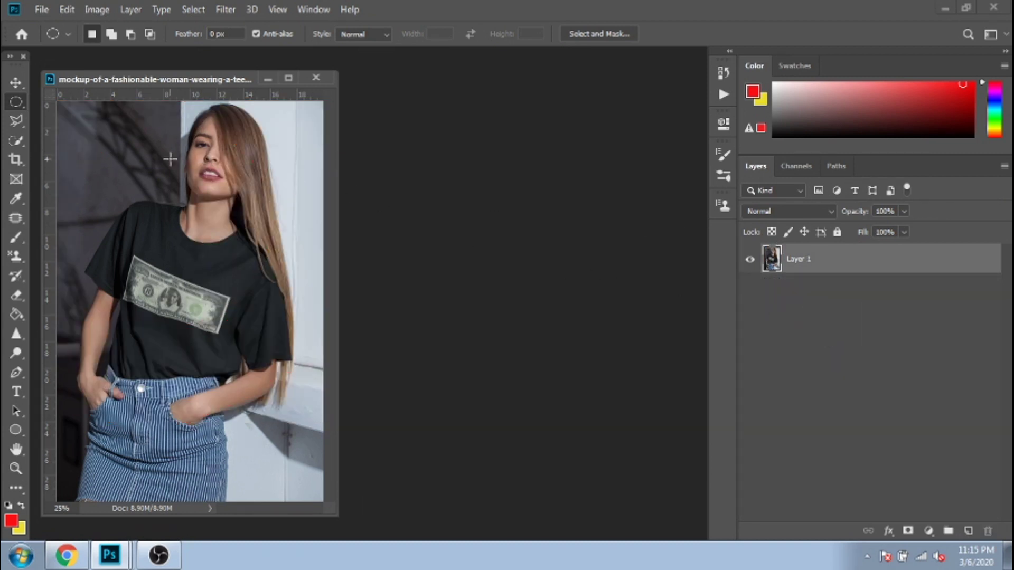
click(17, 120)
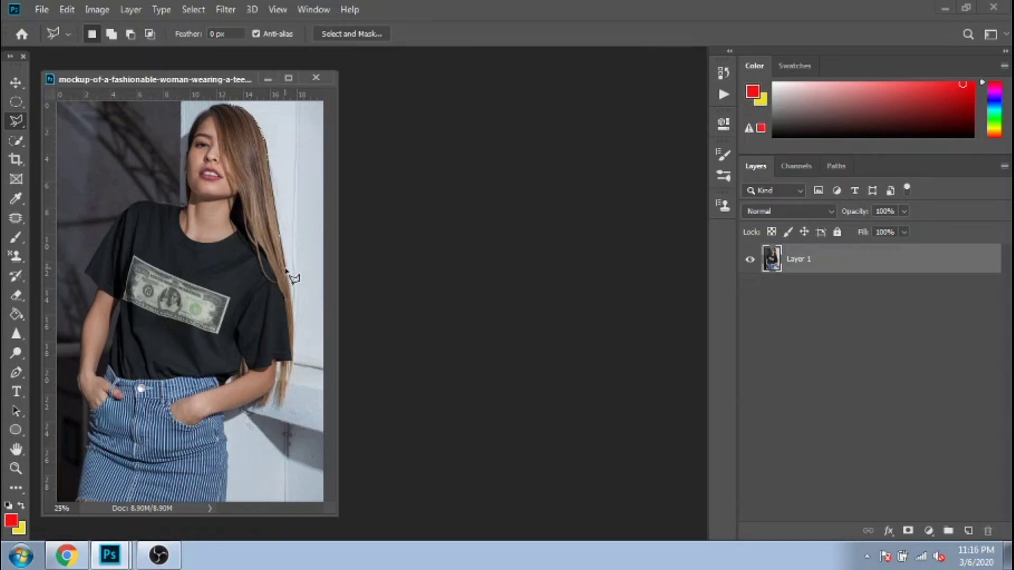
click(154, 252)
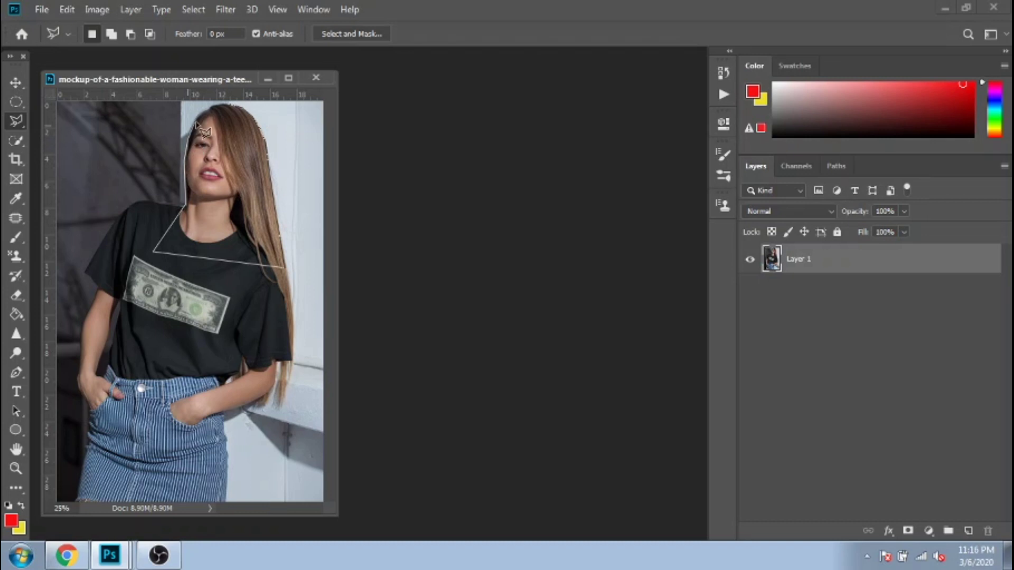
click(228, 106)
click(16, 82)
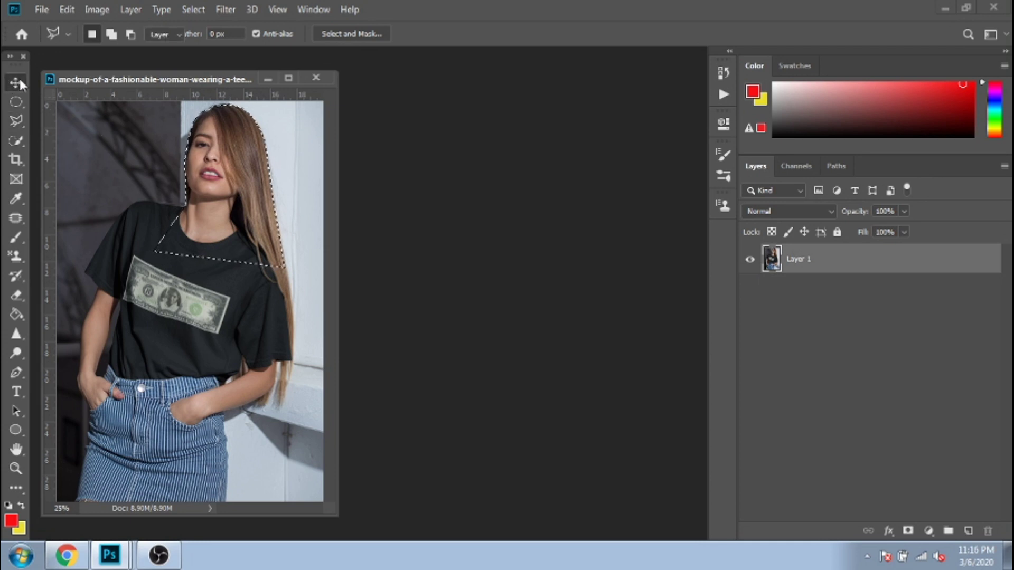
mouse_move(233, 180)
mouse_down()
mouse_move(313, 193)
mouse_move(186, 246)
mouse_move(232, 248)
mouse_move(245, 191)
mouse_move(235, 180)
mouse_move(228, 191)
mouse_move(237, 183)
mouse_up()
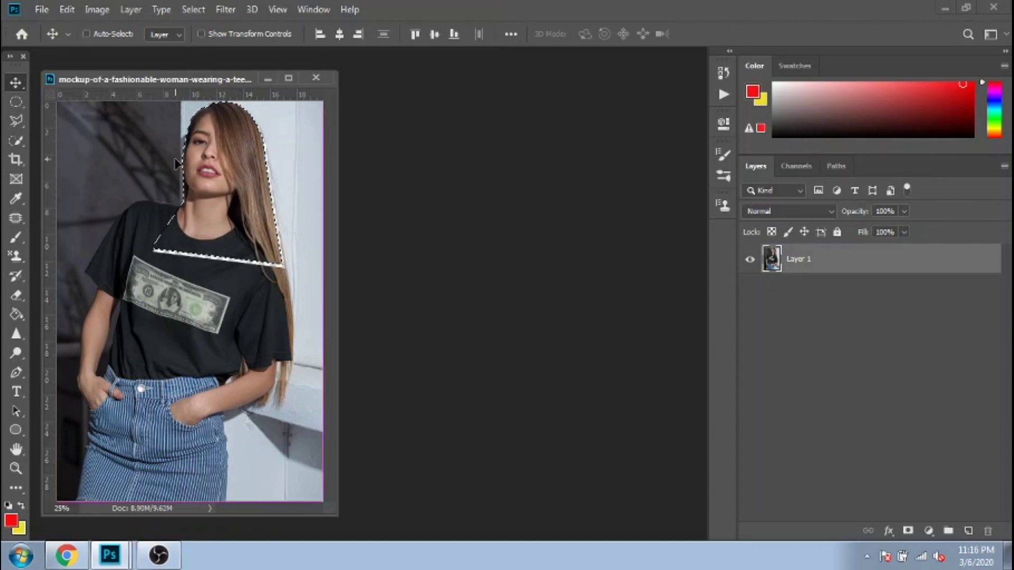
key(ctrl+z)
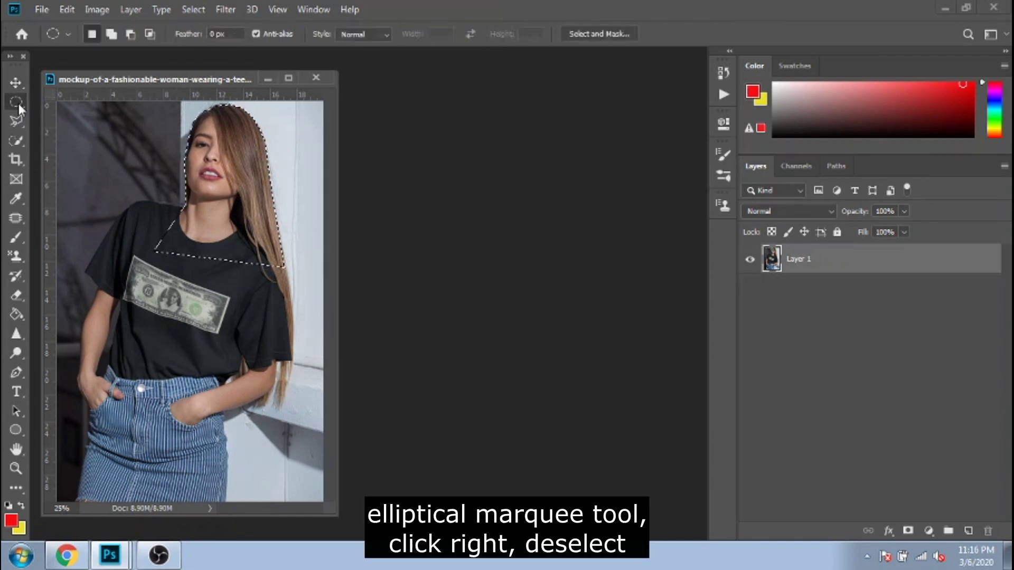
right_click(235, 133)
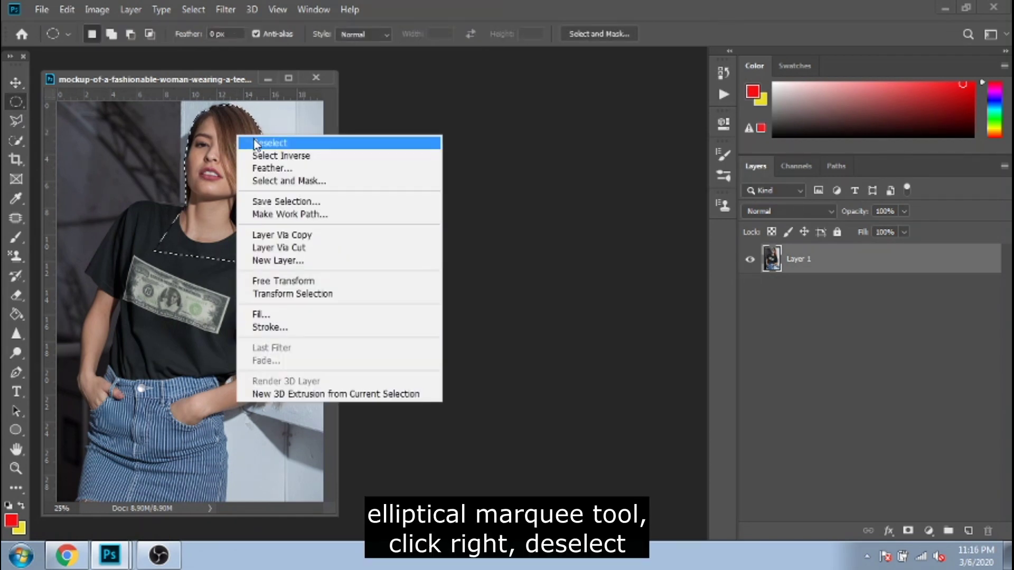
click(254, 139)
click(16, 118)
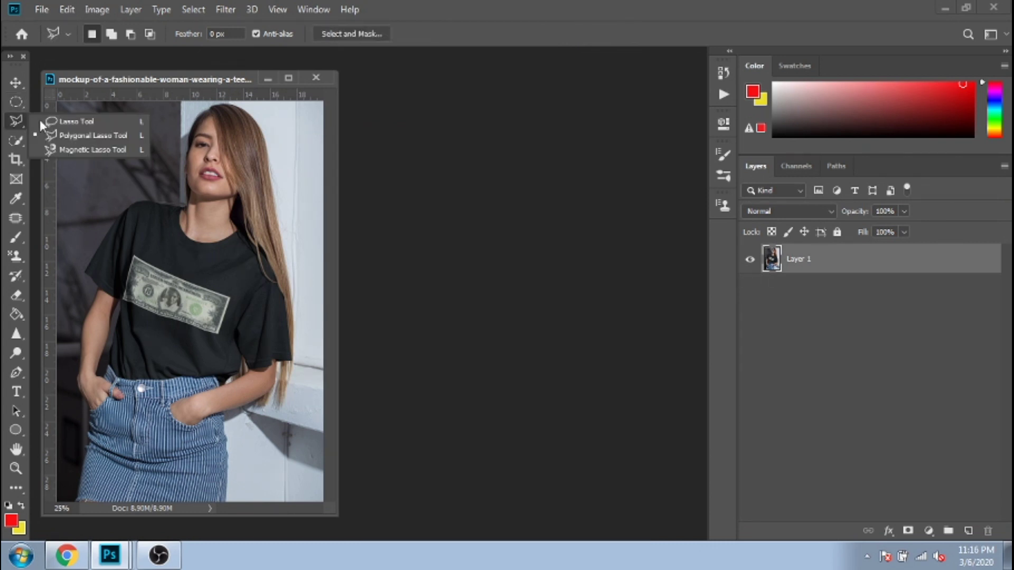
click(90, 149)
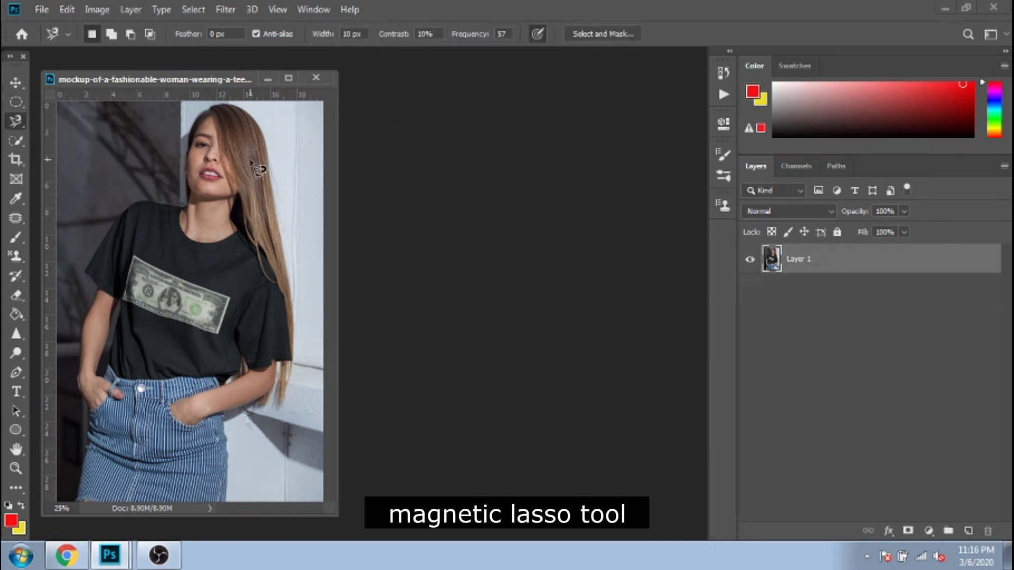
click(262, 135)
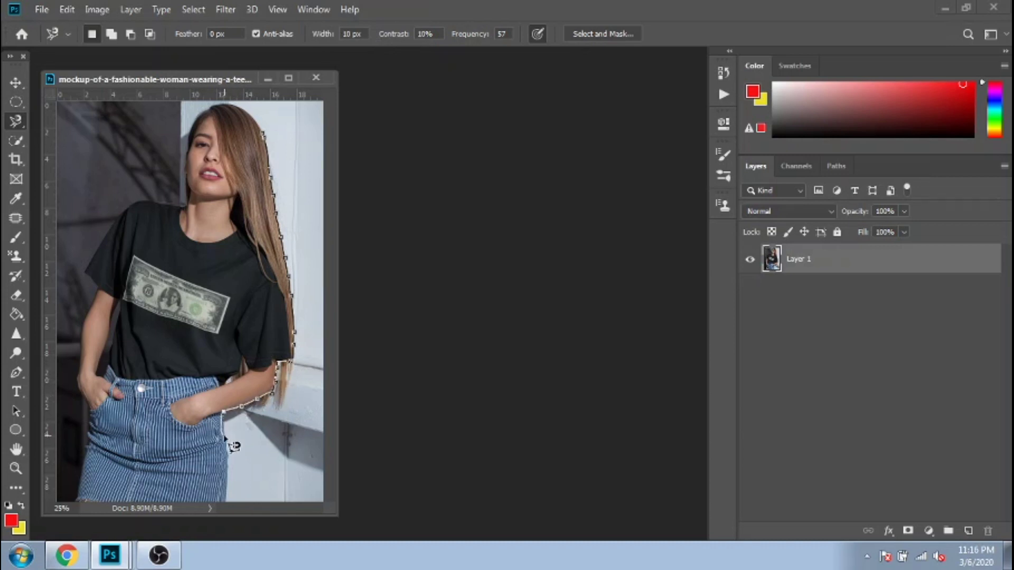
click(263, 133)
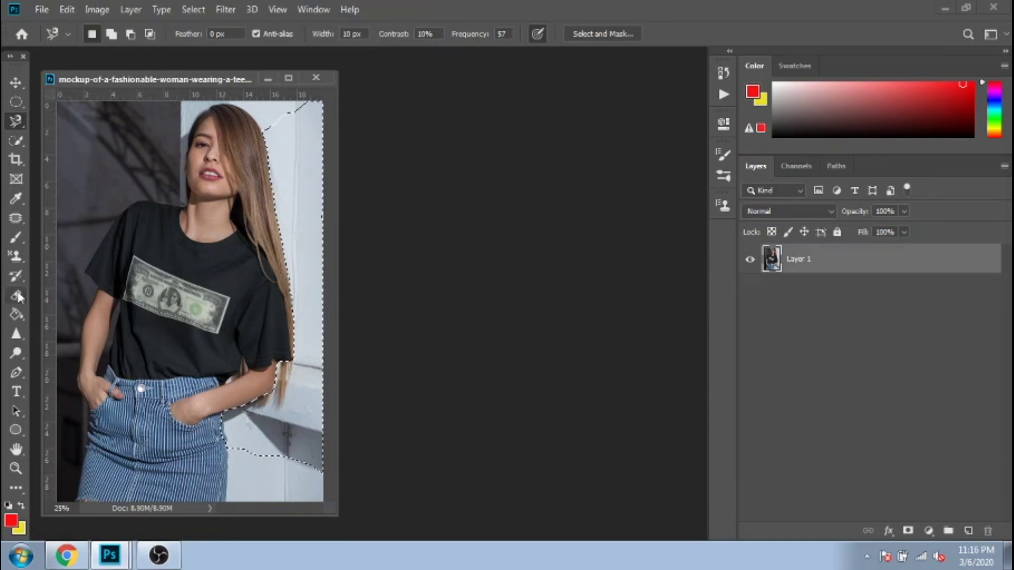
right_click(283, 158)
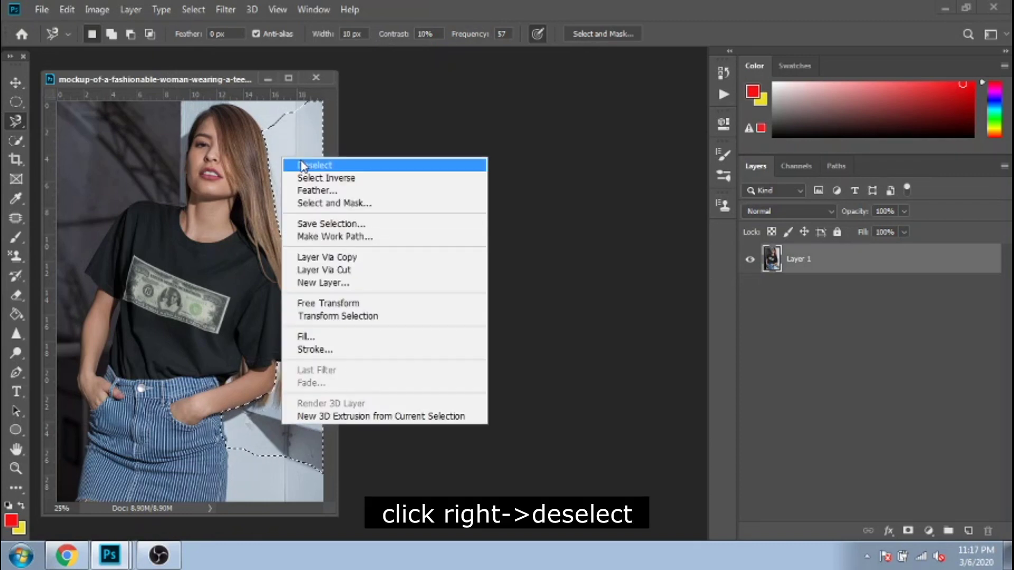
click(302, 165)
Step: Quick-select the woman at brush size 8, covering hair, face, shirt, arm and jeans
click(16, 140)
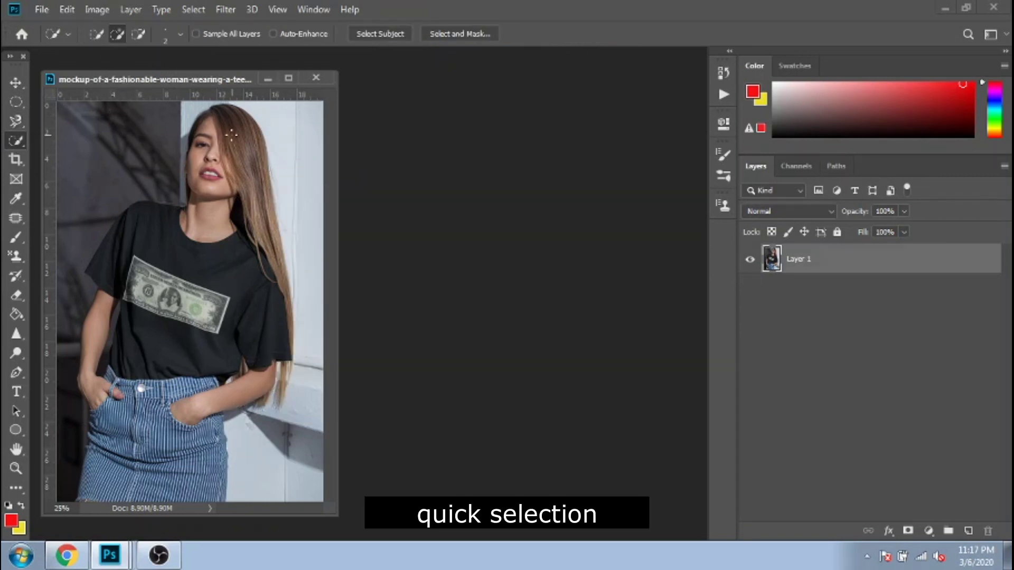
click(180, 34)
drag(100, 74, 103, 75)
mouse_move(229, 294)
mouse_down()
mouse_move(269, 296)
mouse_move(237, 138)
mouse_up()
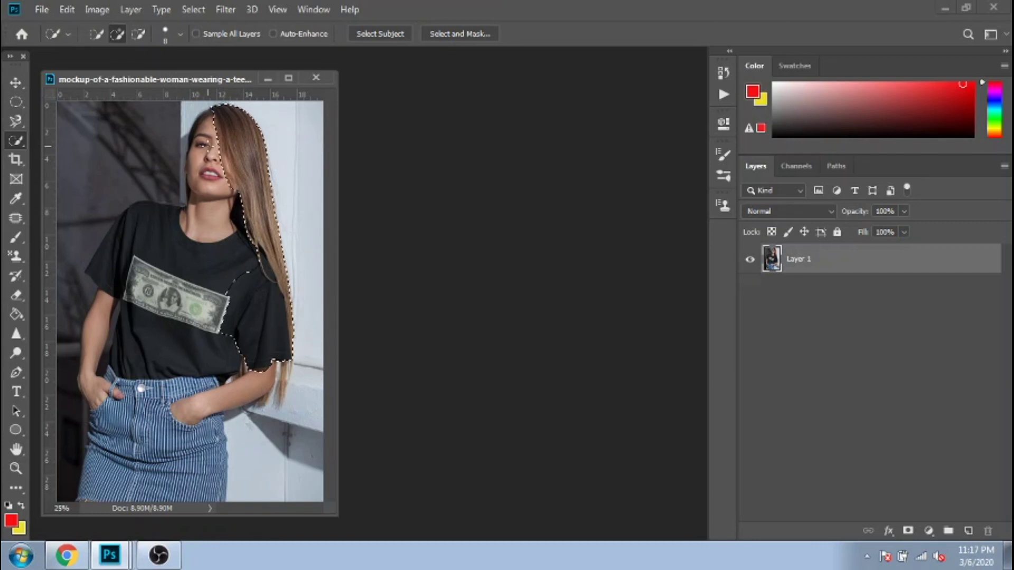
drag(227, 174, 121, 249)
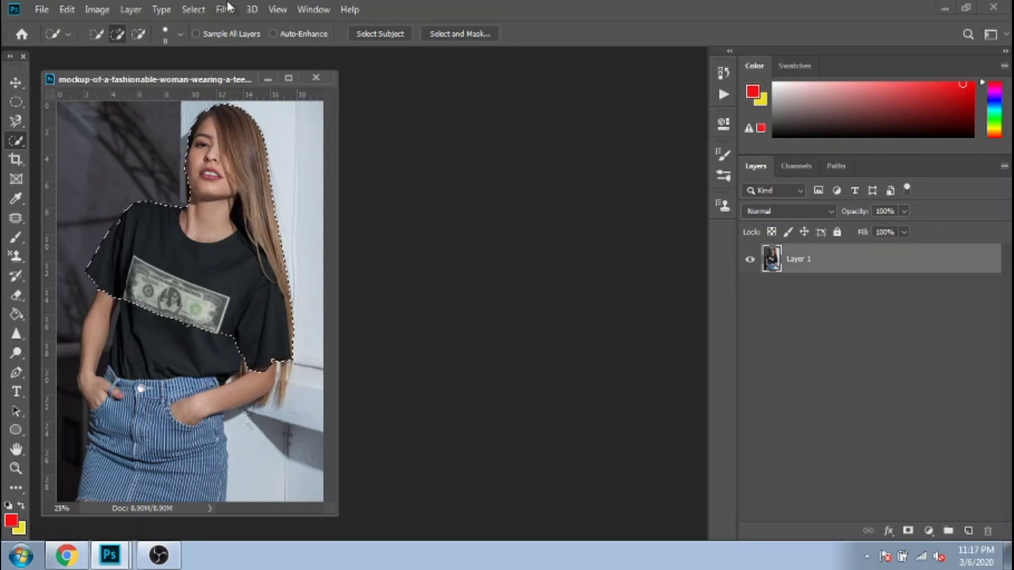
drag(114, 338, 196, 397)
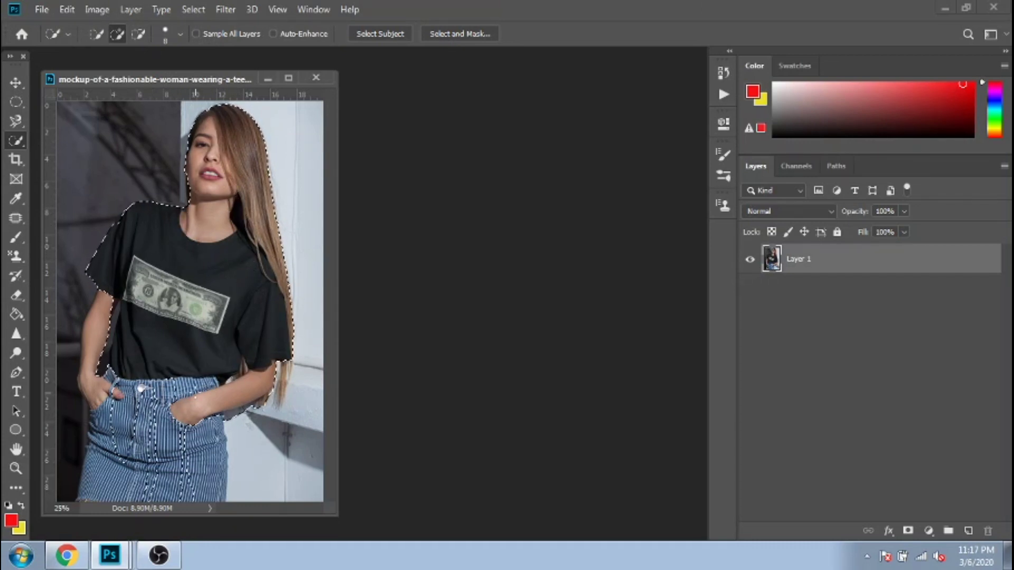
Step: Zoom in closely on the left edge of the woman's face
key(z)
key(ctrl+minus)
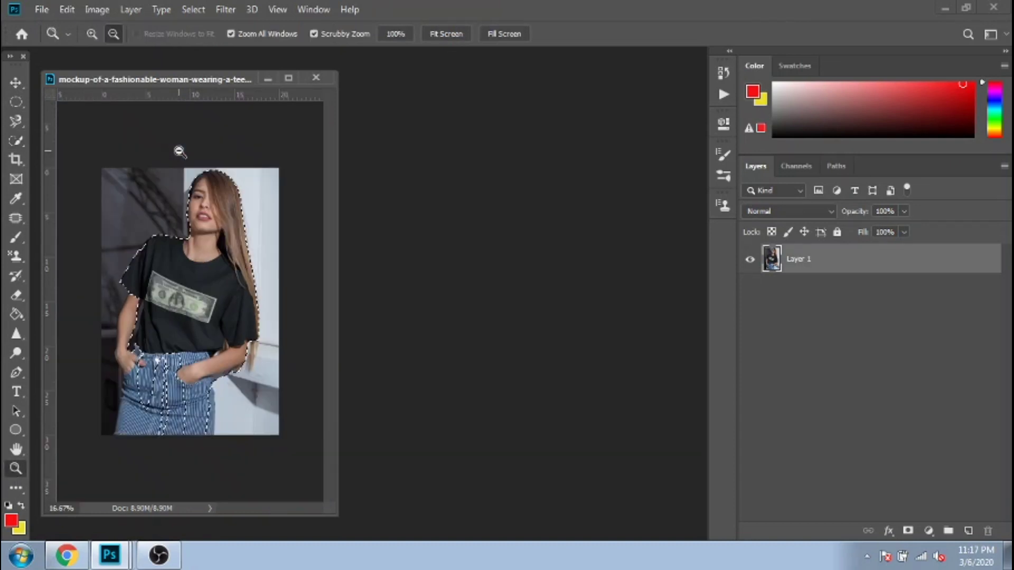
click(92, 33)
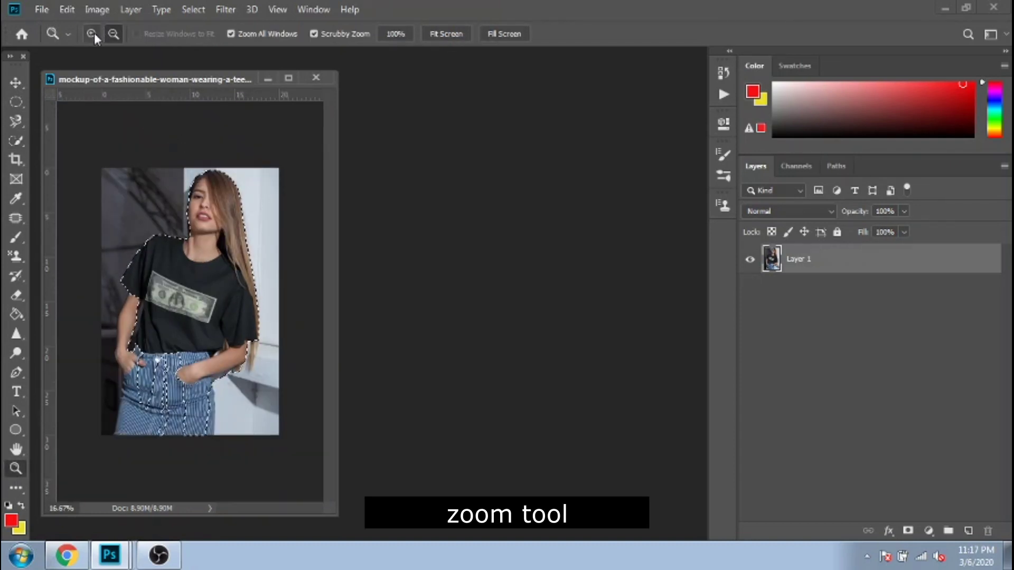
click(181, 209)
click(180, 164)
click(186, 153)
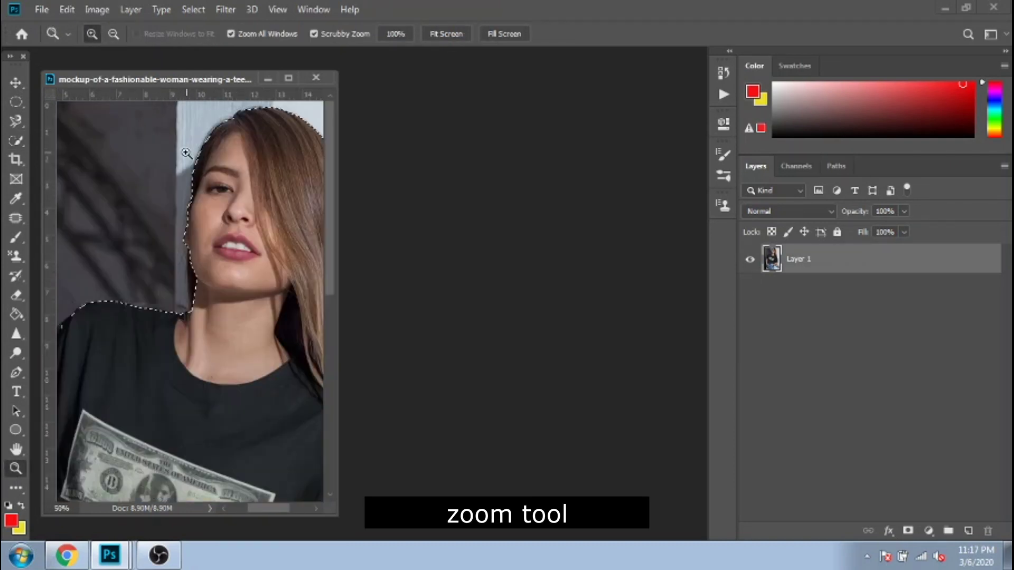
click(187, 192)
click(190, 190)
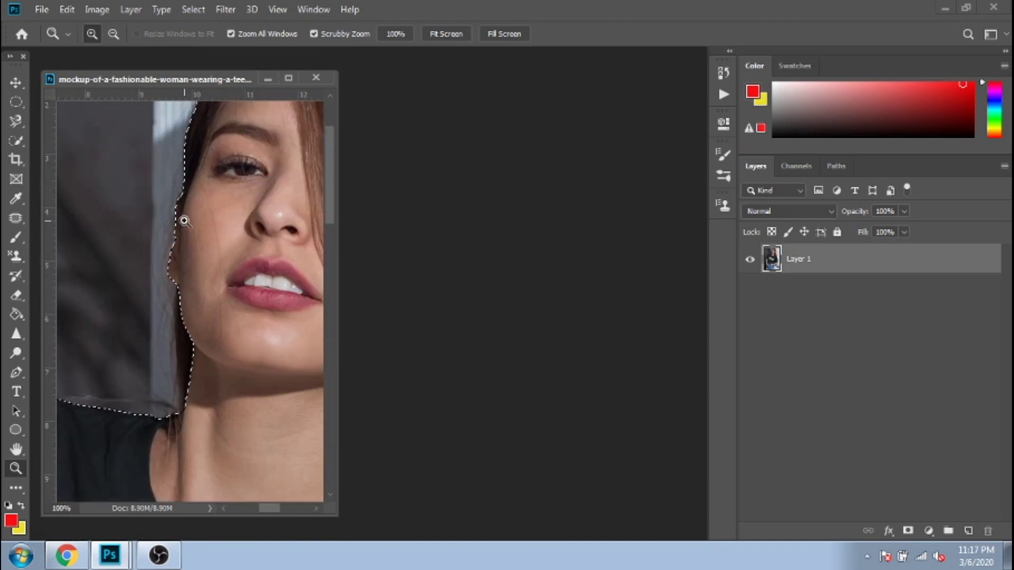
Step: Subtract the grey background strips and a stray island beside the hair from the quick selection
click(14, 139)
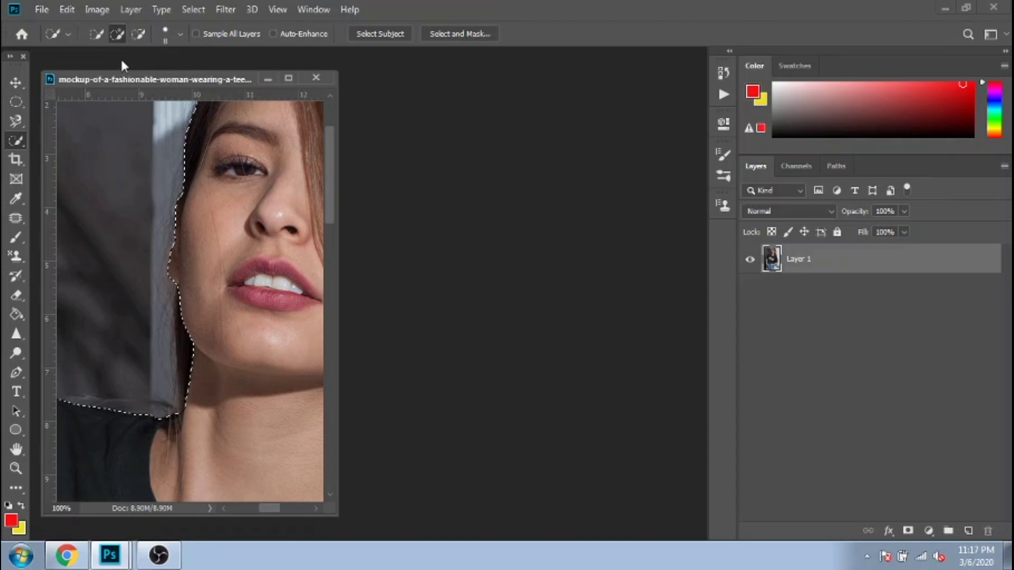
click(110, 252)
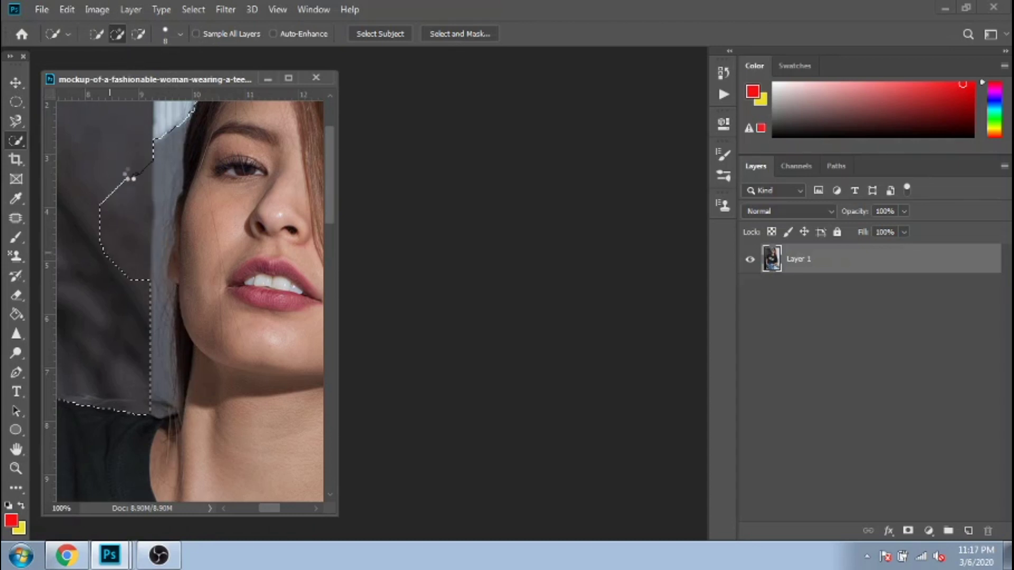
click(139, 34)
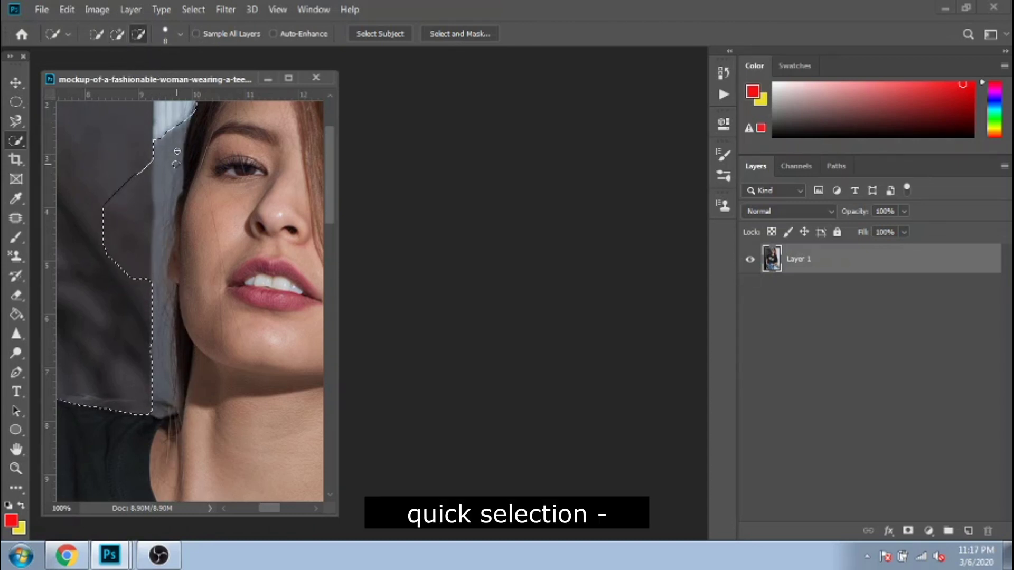
drag(175, 164, 162, 176)
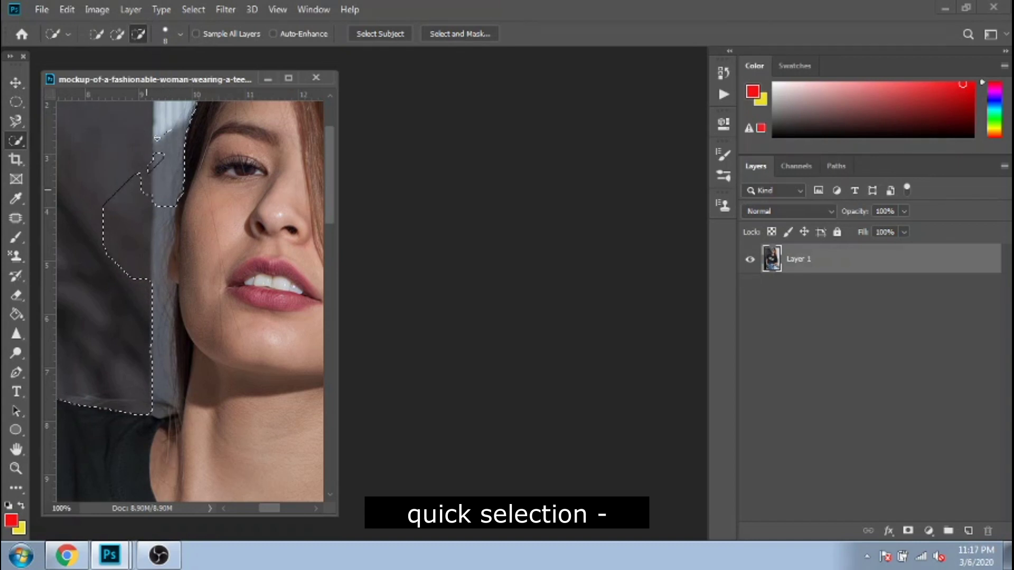
drag(141, 269, 151, 240)
mouse_move(126, 186)
mouse_down()
mouse_move(114, 270)
mouse_move(122, 201)
mouse_move(124, 231)
mouse_up()
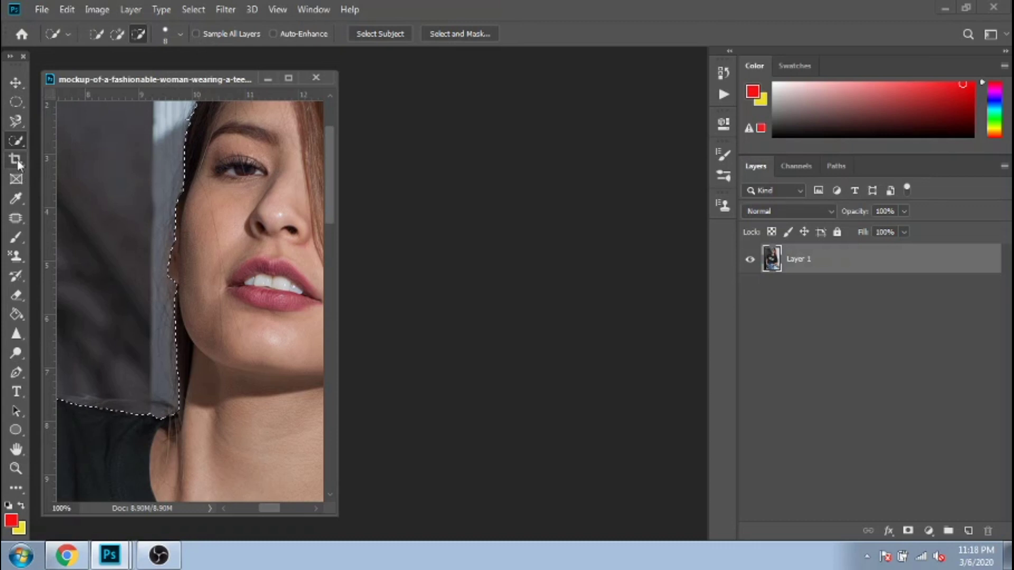
Step: Zoom out and fit the whole photo on screen with Fit Screen
click(19, 473)
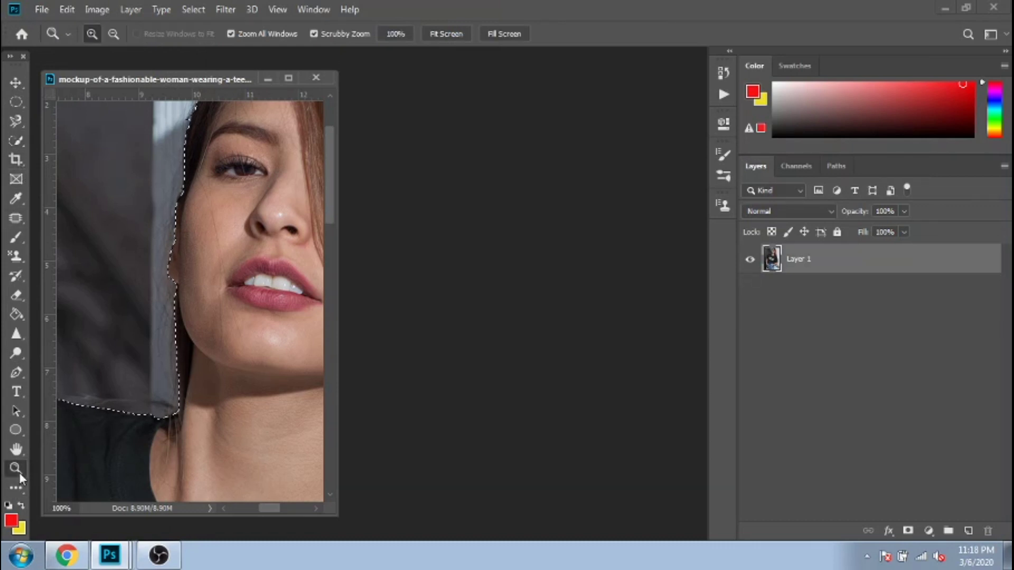
click(109, 36)
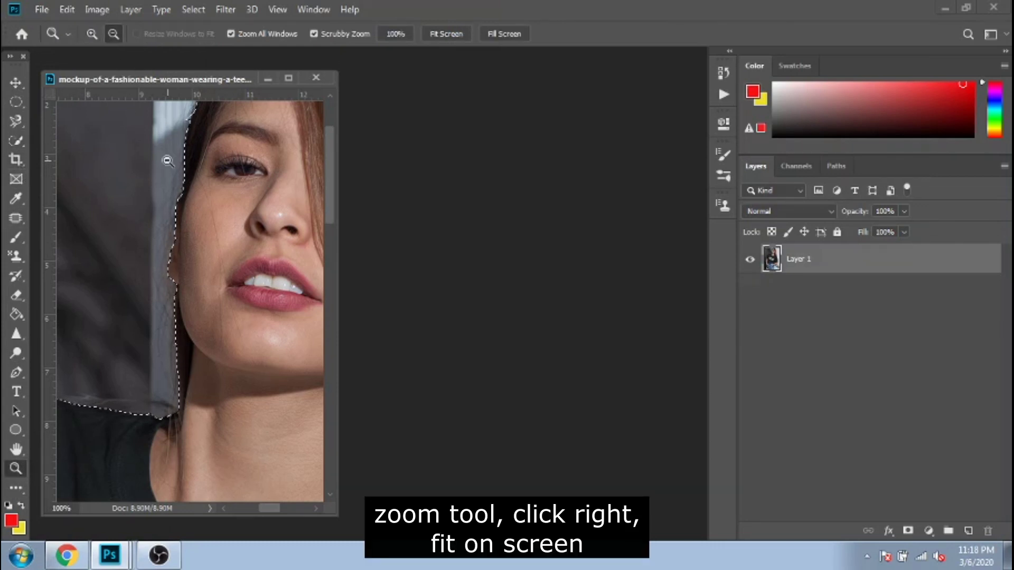
right_click(168, 161)
click(177, 168)
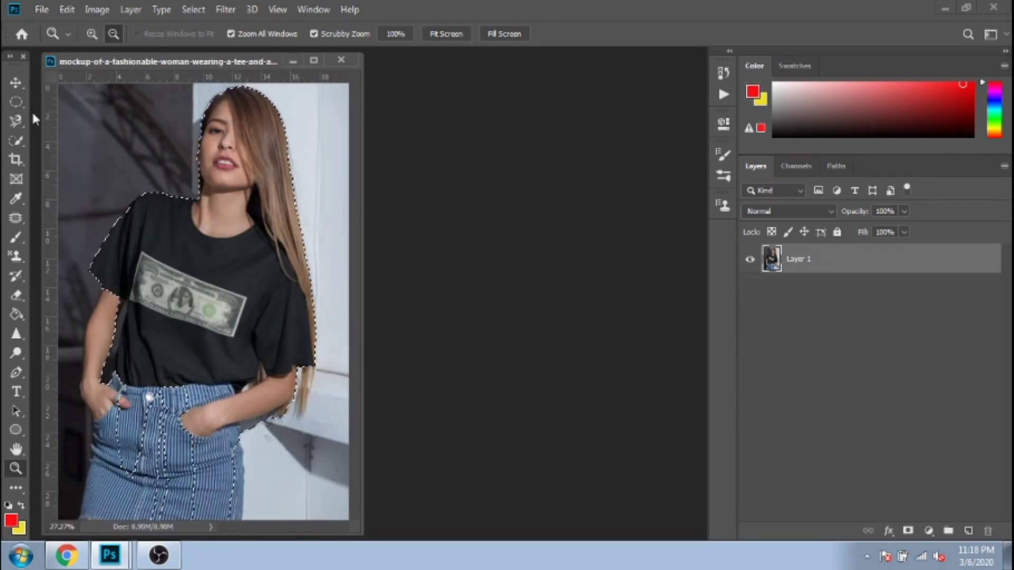
Step: Deselect the quick selection outlining the woman
click(16, 102)
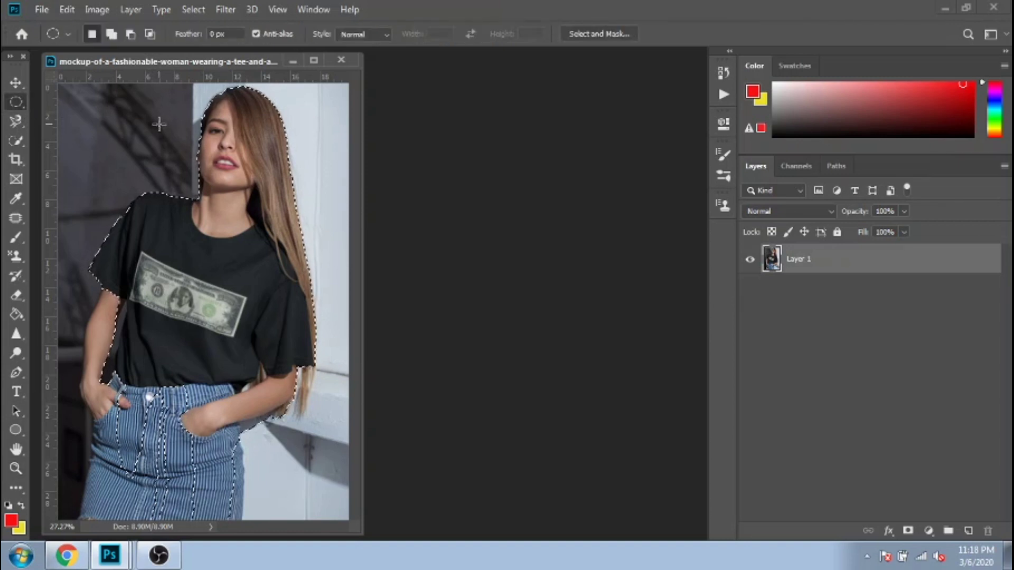
right_click(266, 129)
click(277, 133)
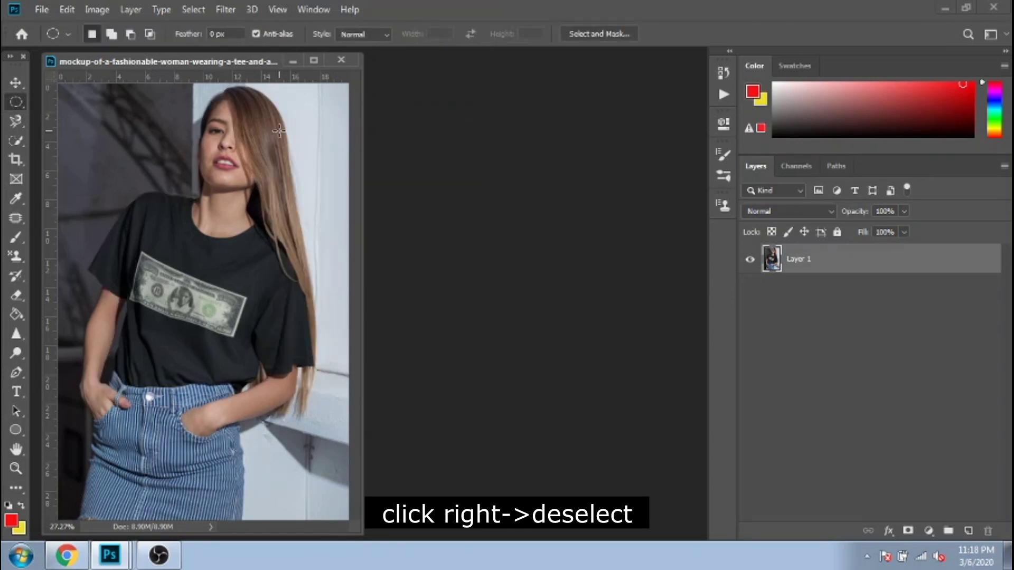
click(16, 160)
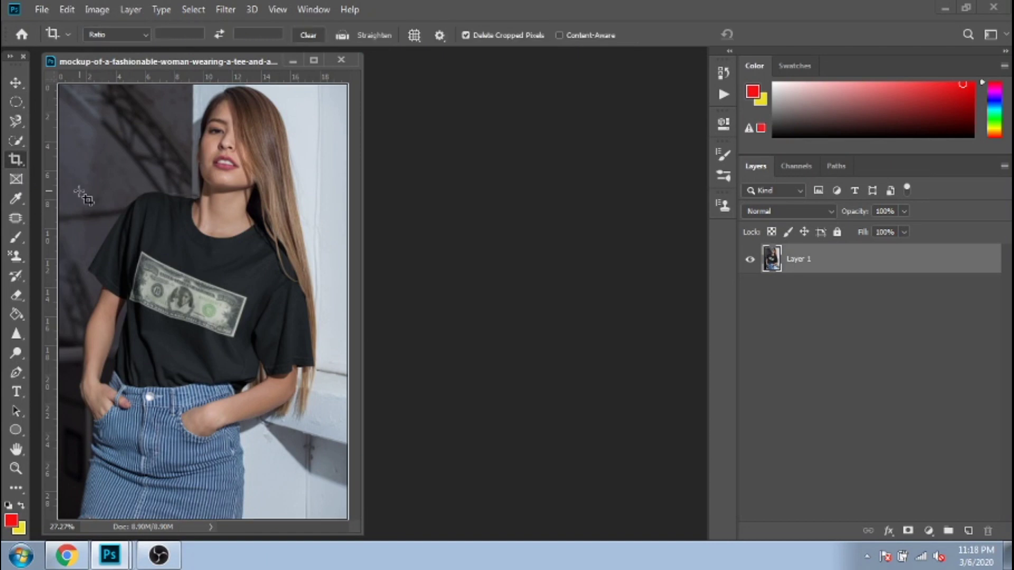
drag(109, 137, 318, 344)
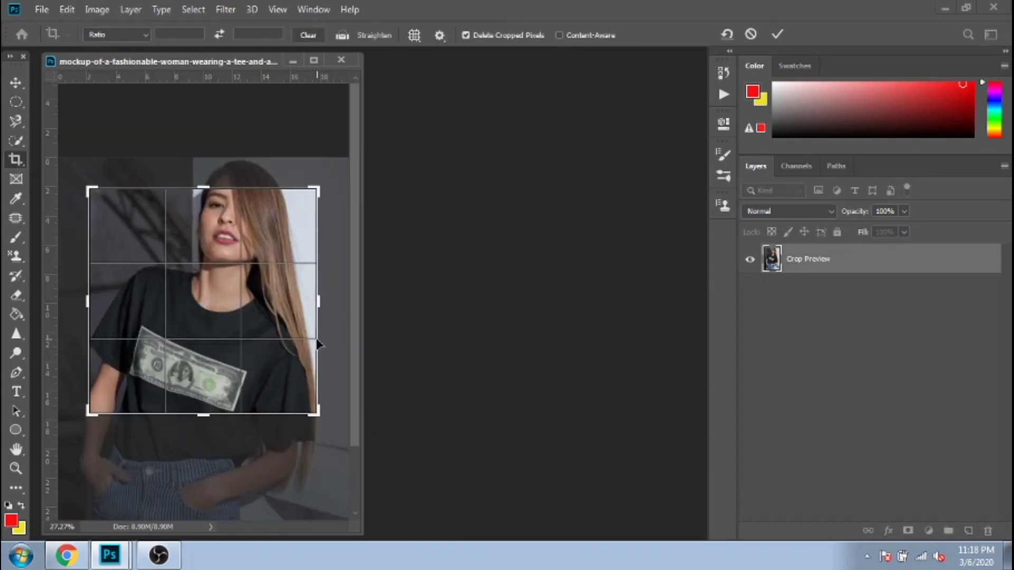
key(Return)
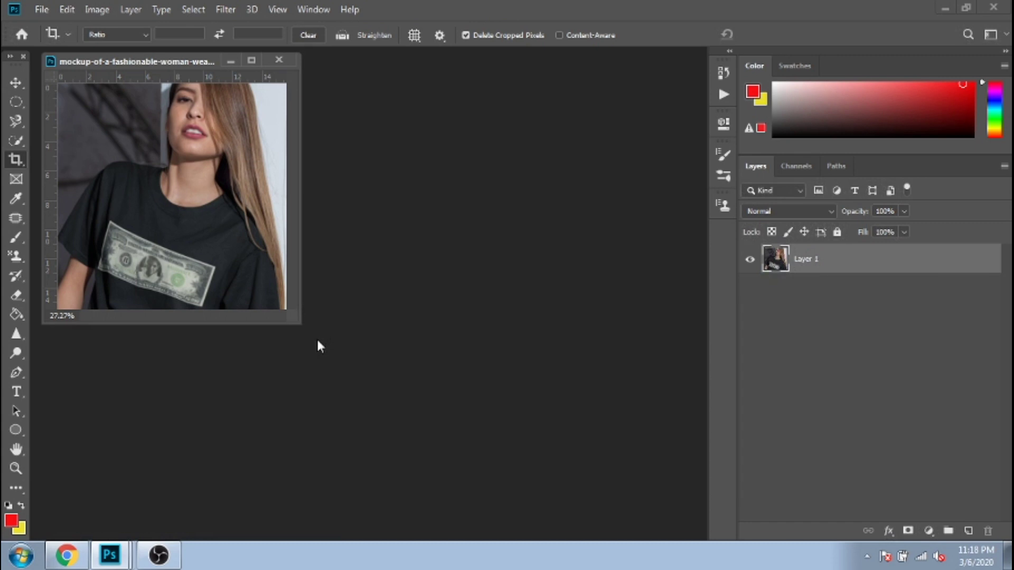
key(ctrl+z)
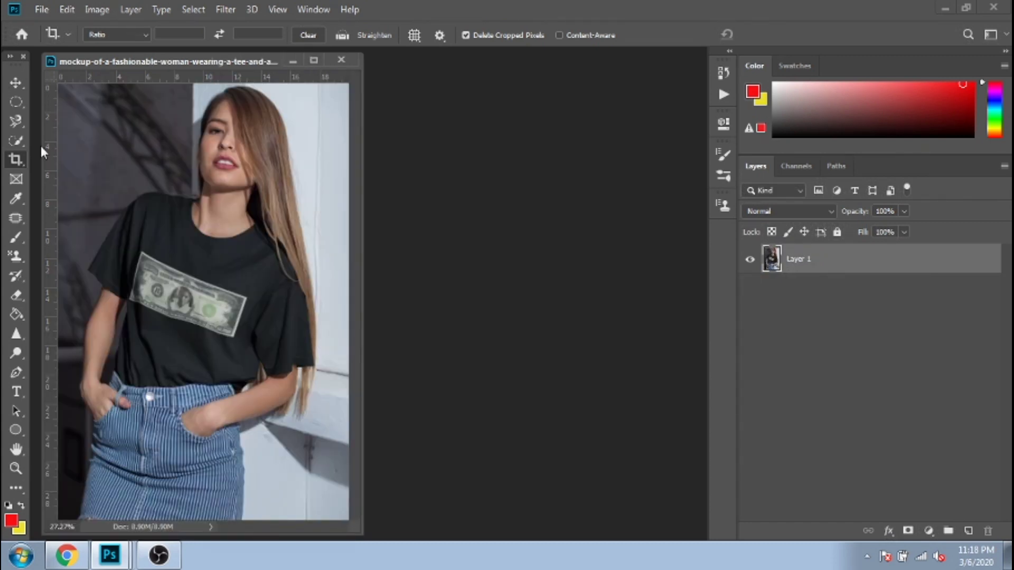
right_click(20, 157)
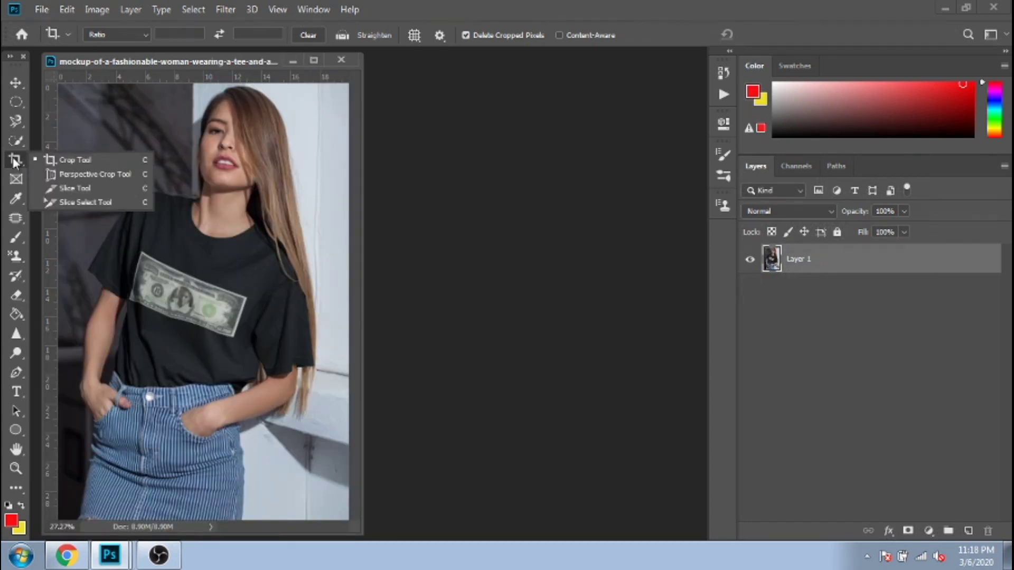
click(14, 162)
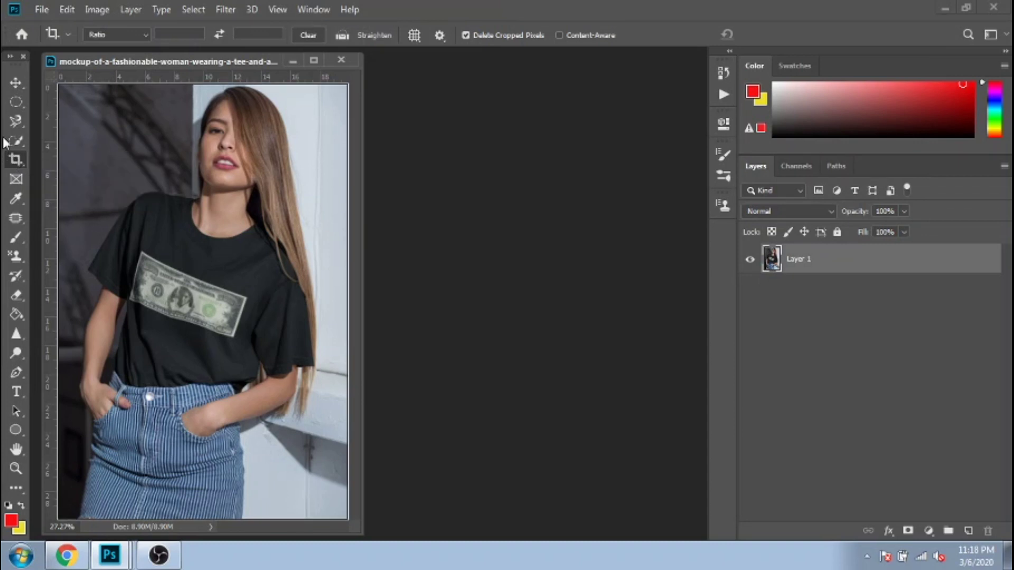
Step: Sample the navy of the jeans and the black of the T-shirt with the Eyedropper
click(21, 200)
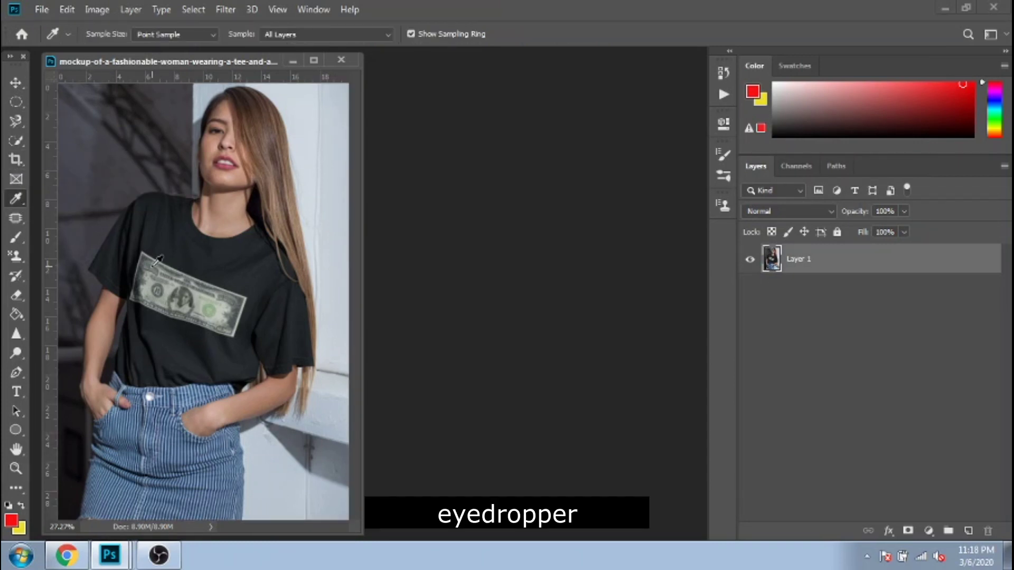
click(172, 389)
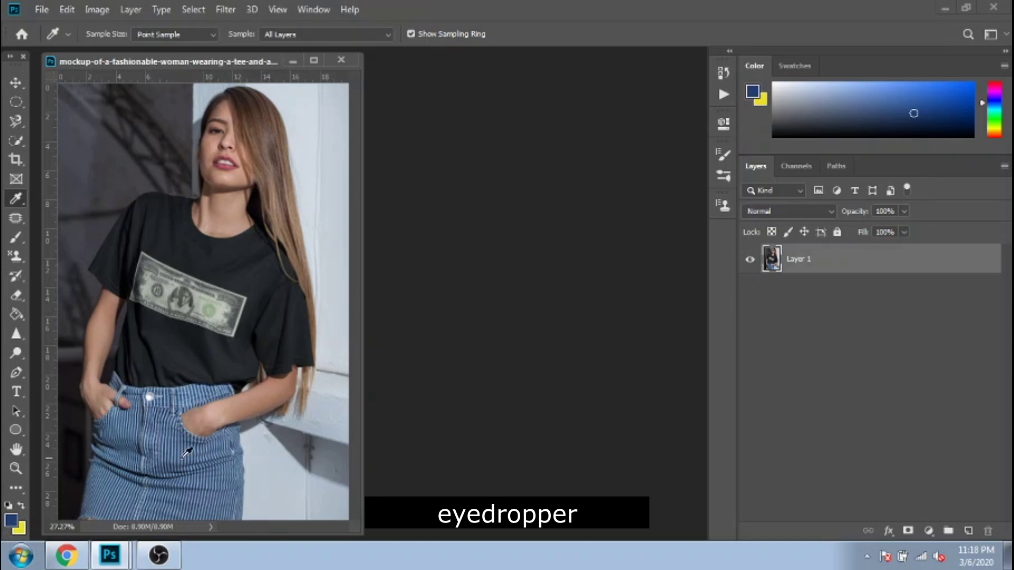
click(247, 270)
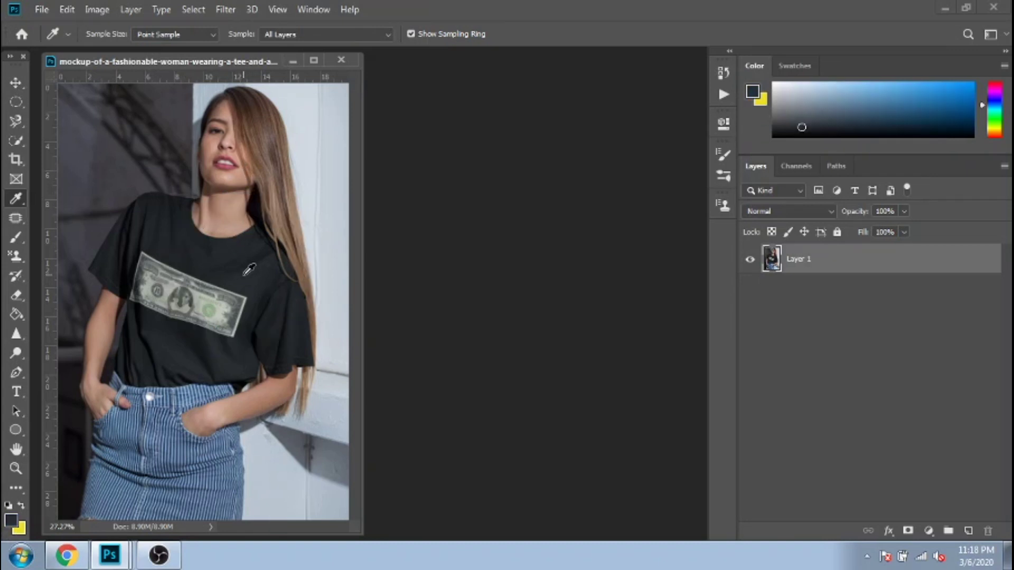
key(m)
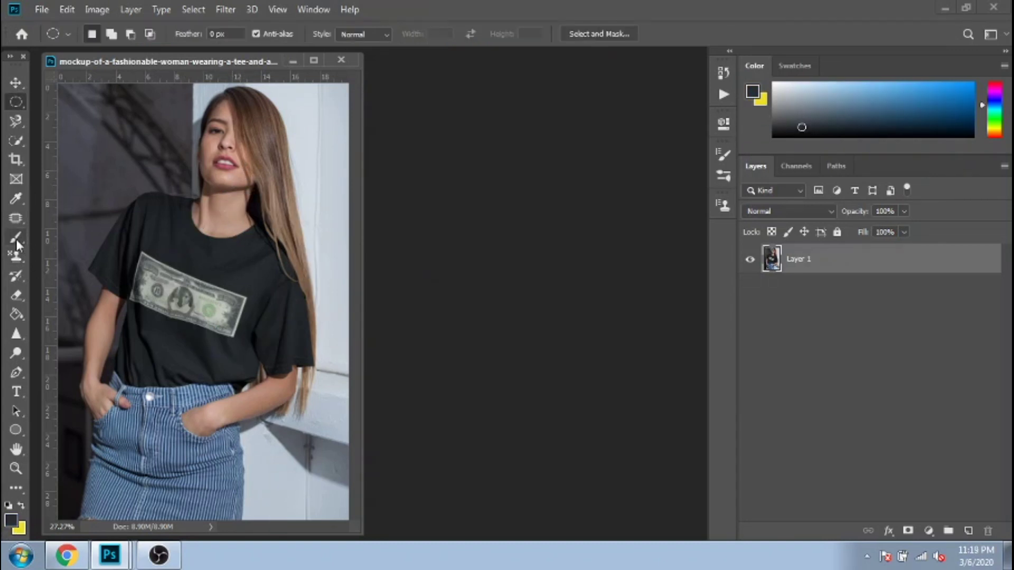
Step: Set up a Soft Round brush with pure white as the foreground colour
click(16, 239)
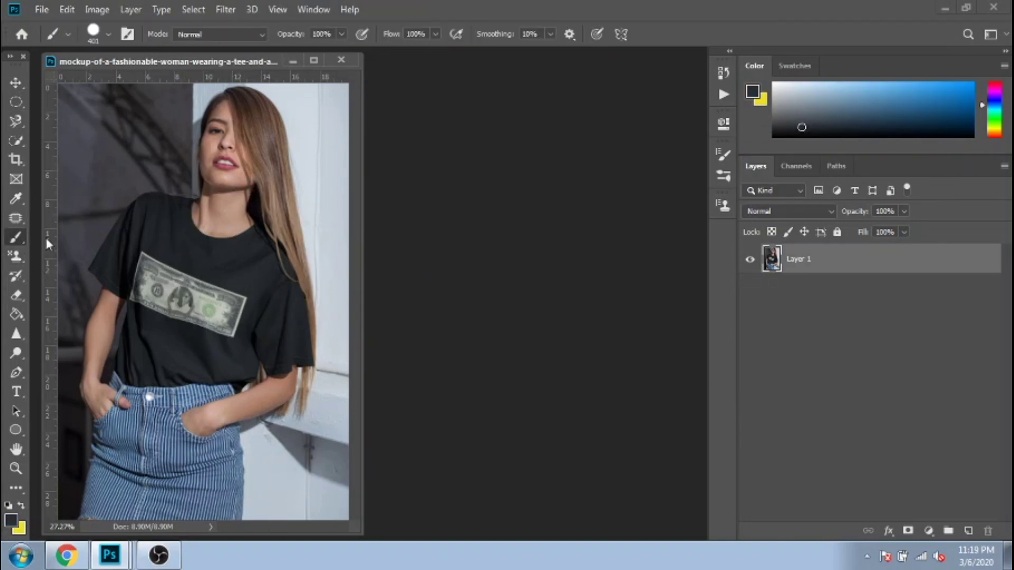
click(106, 36)
click(135, 204)
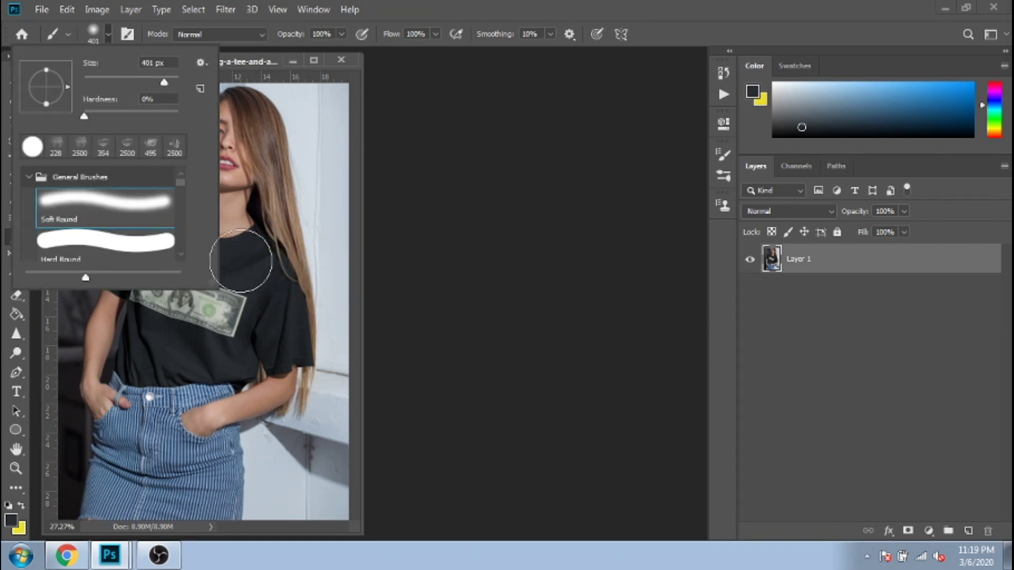
click(11, 520)
click(211, 283)
click(547, 282)
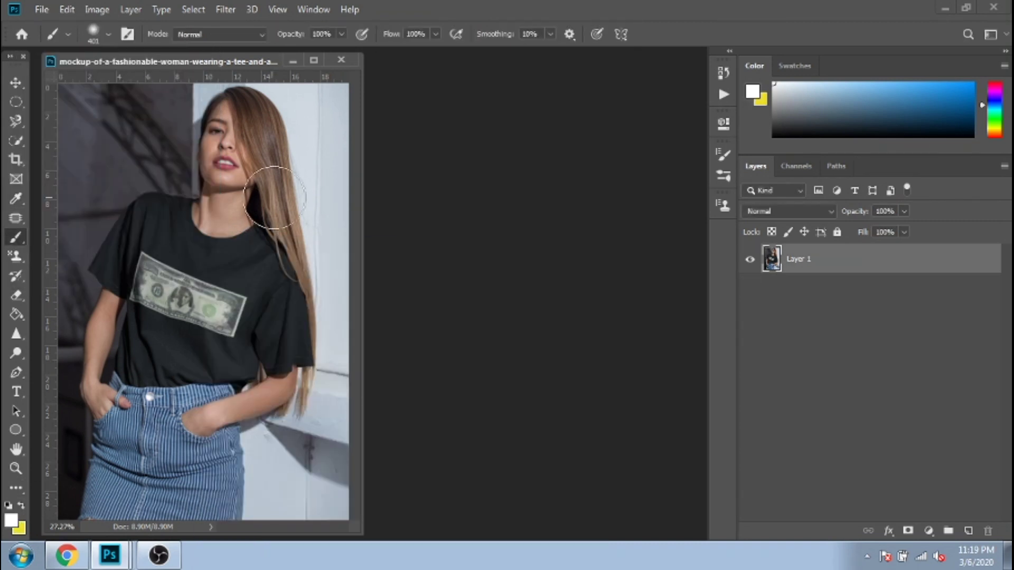
Step: Paint two trial white dots, undo them, and bring up the New Layer dialog for Layer 2
click(205, 226)
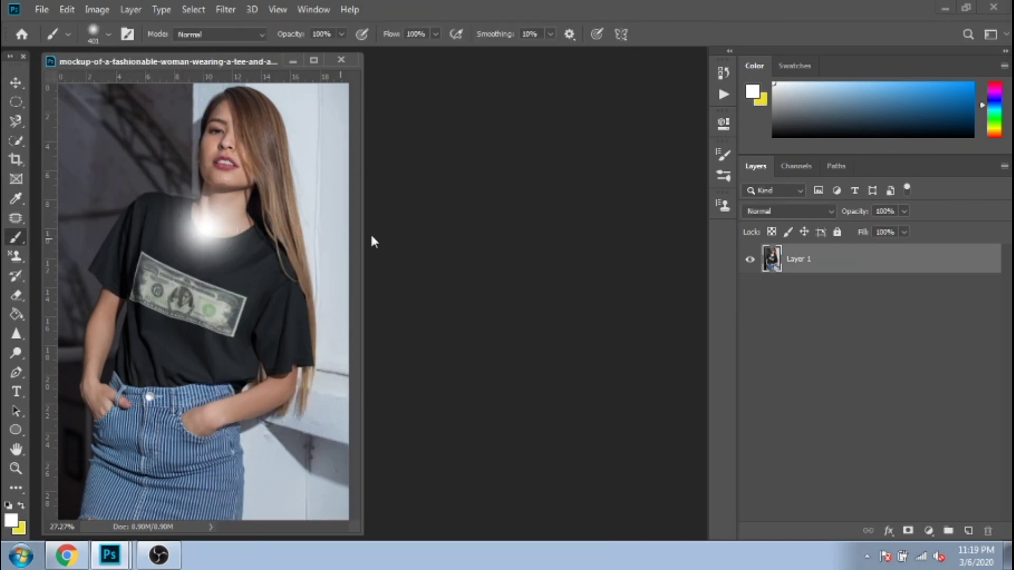
click(297, 157)
key(ctrl+z)
key(ctrl+z)
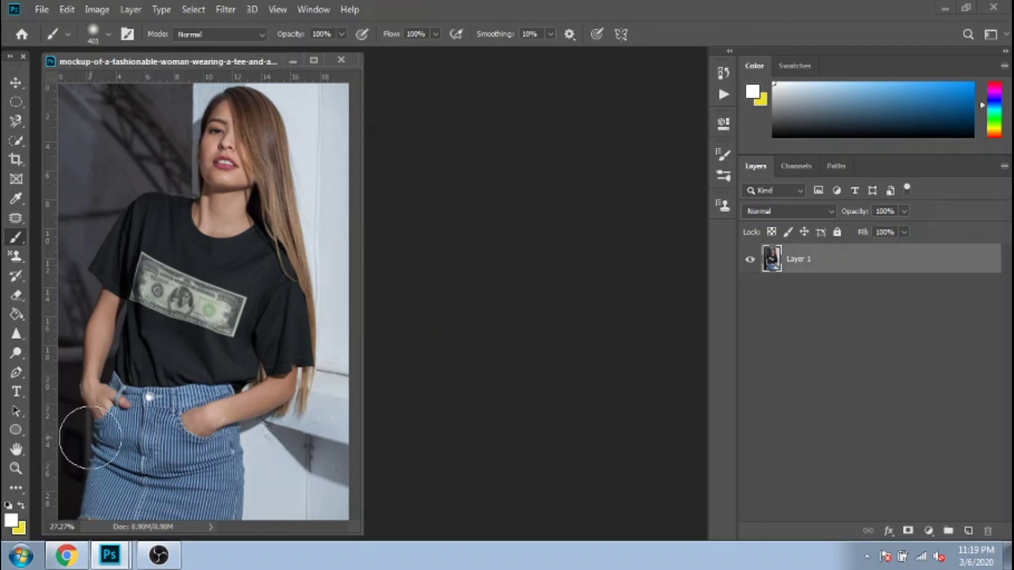
key(ctrl+shift+alt+n)
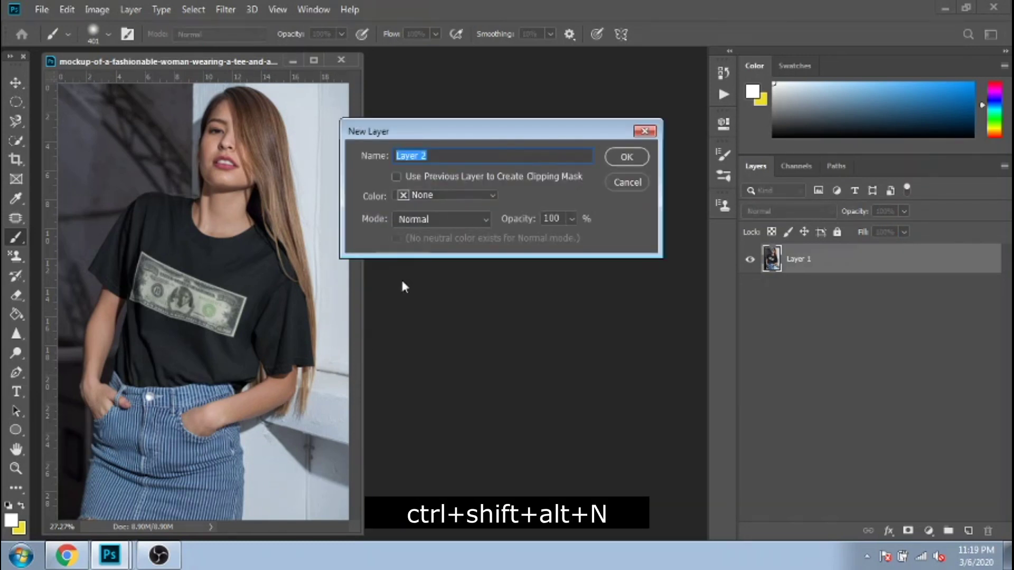
Step: Paint a soft white glow on the shirt on new Layer 2 and dim it to 42% opacity
click(634, 156)
click(223, 262)
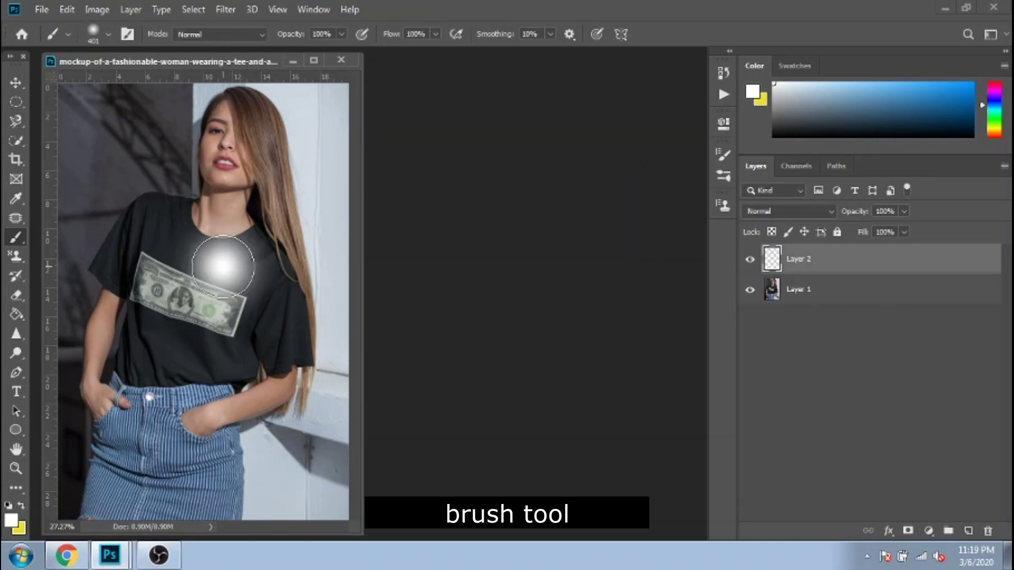
click(905, 211)
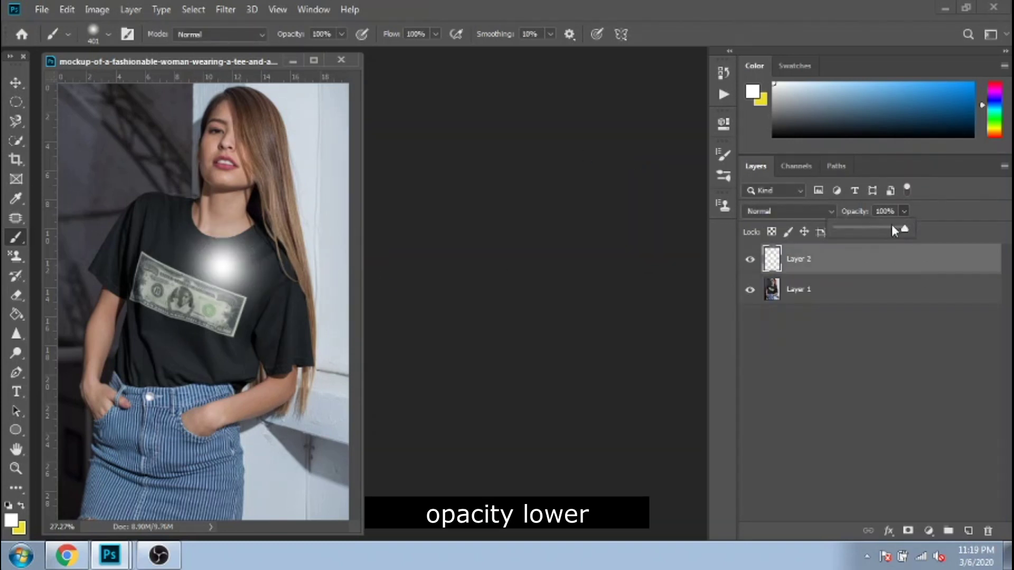
drag(891, 226, 853, 240)
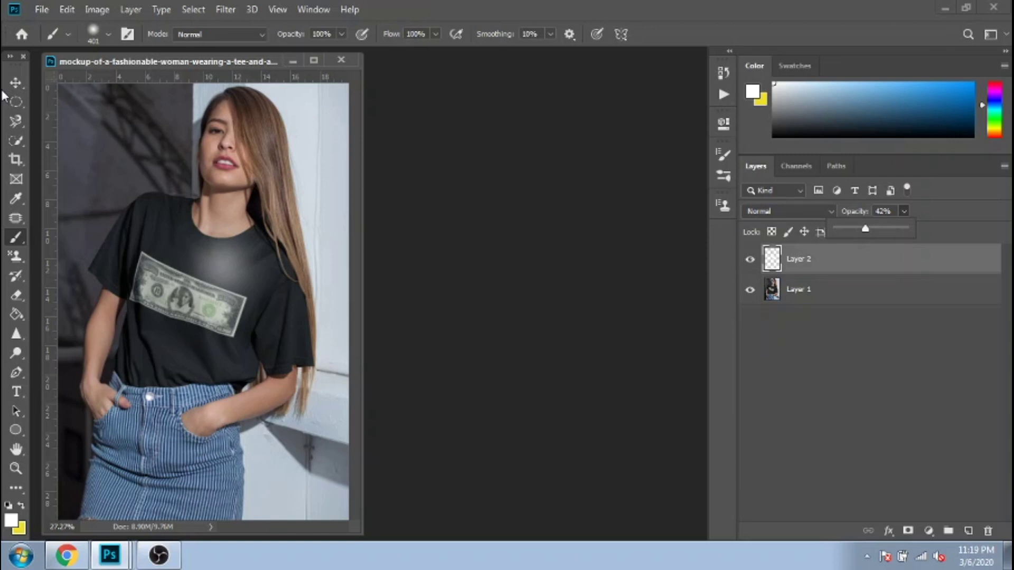
Step: Move the faded glow toward the shoulder, then delete Layer 2
click(15, 82)
mouse_move(235, 276)
mouse_down()
mouse_move(267, 256)
mouse_move(282, 195)
mouse_move(259, 154)
mouse_move(167, 191)
mouse_move(155, 220)
mouse_up()
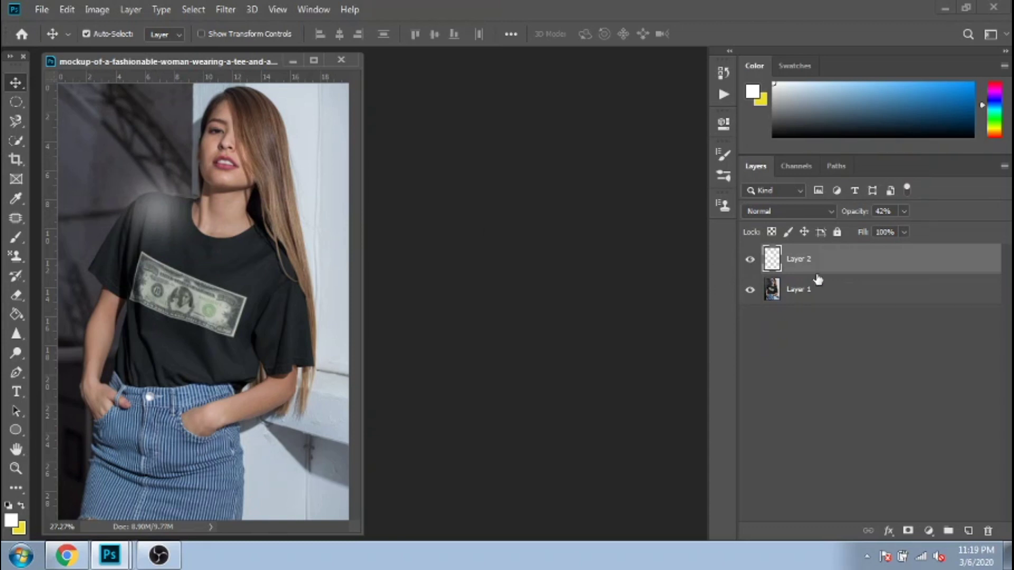
key(Delete)
Step: Erase the wall beside the top of her hair with a Hard Round eraser, then add an empty layer
click(16, 237)
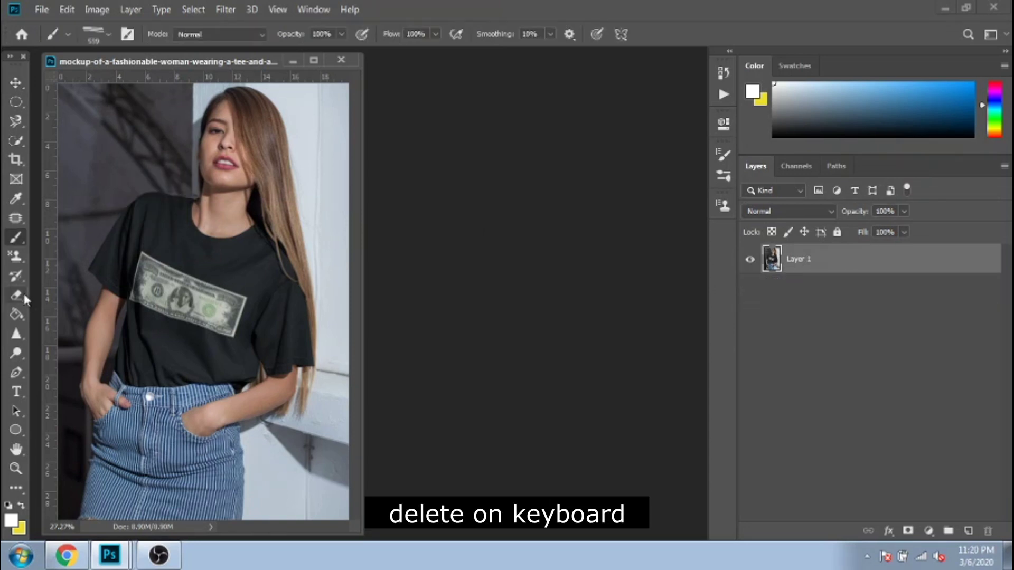
click(22, 293)
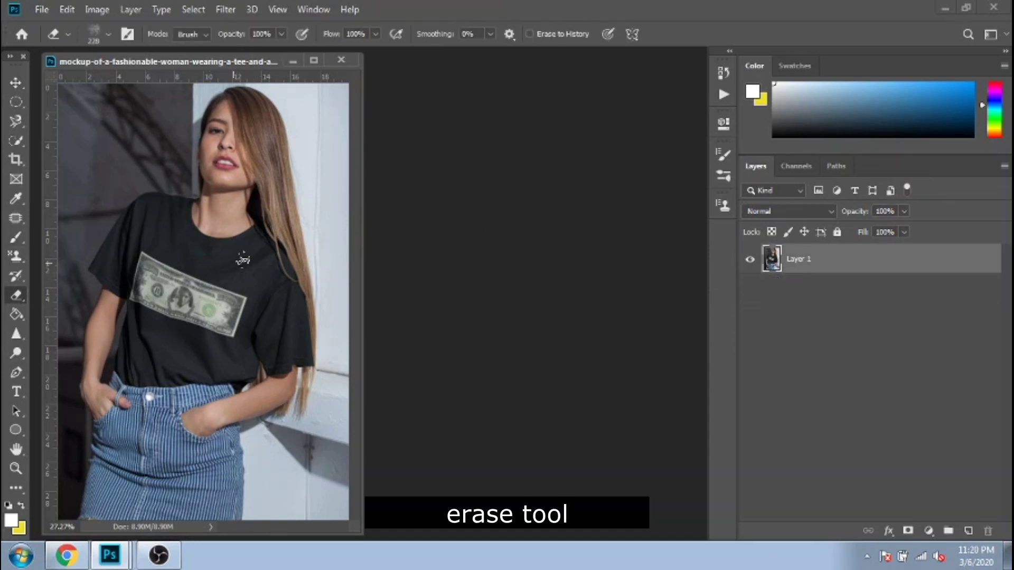
click(109, 37)
click(79, 146)
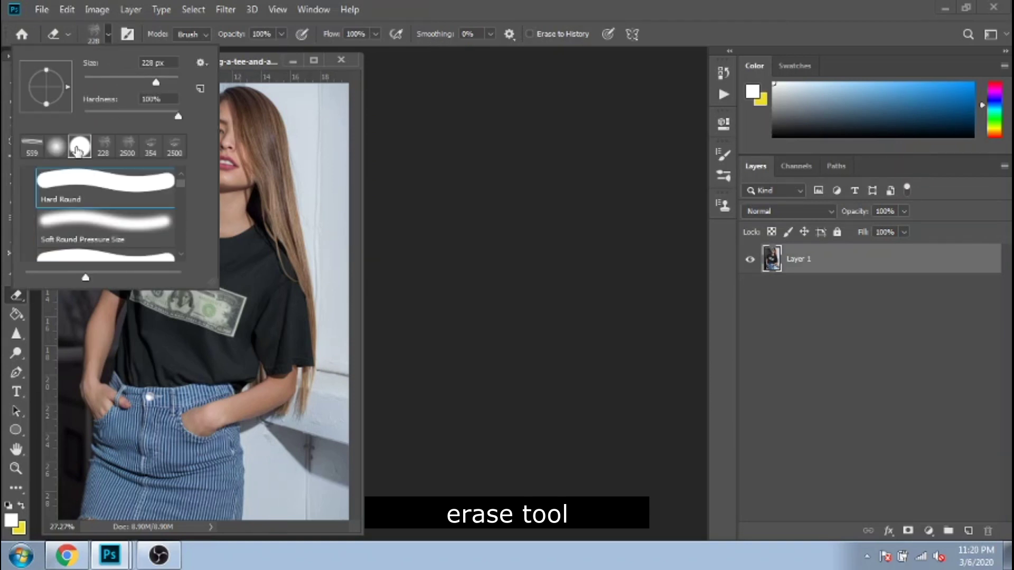
mouse_move(323, 170)
mouse_down()
mouse_move(328, 231)
mouse_move(323, 90)
mouse_up()
mouse_move(323, 132)
mouse_down()
mouse_move(329, 153)
mouse_move(310, 90)
mouse_move(310, 124)
mouse_move(291, 92)
mouse_move(308, 118)
mouse_move(272, 85)
mouse_up()
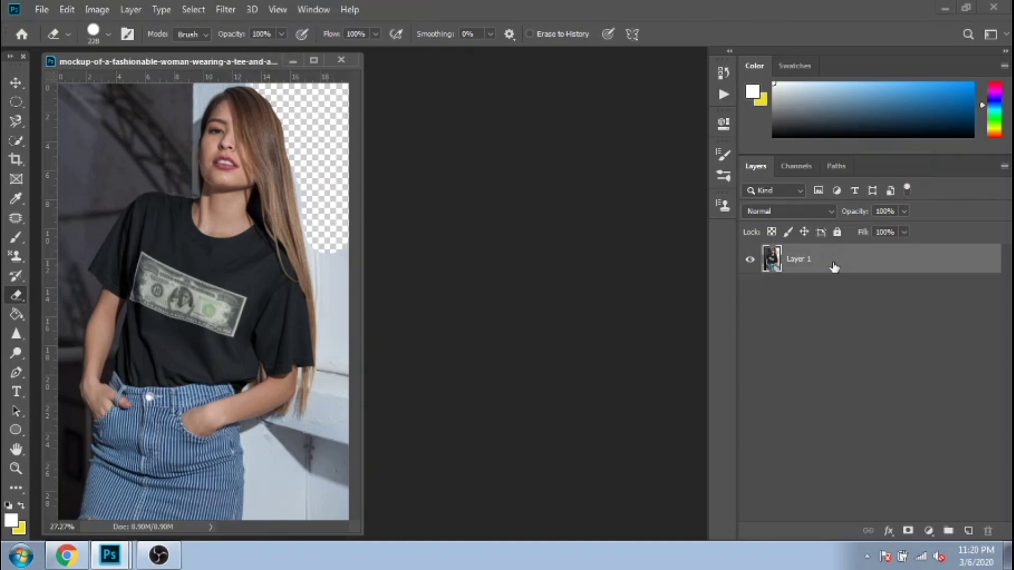
click(968, 532)
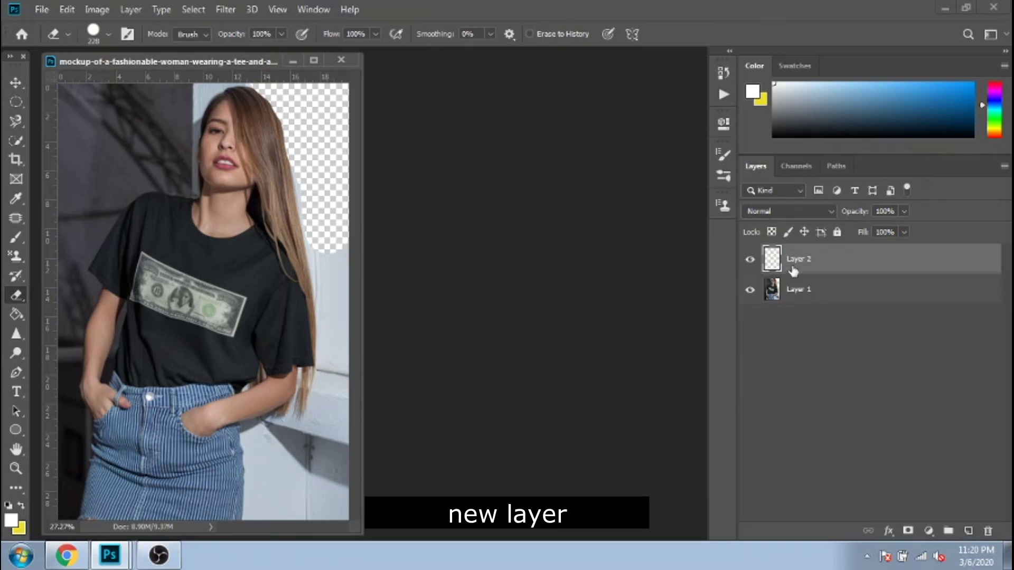
Step: Move the new layer below Layer 1 and fill it with yellow
drag(793, 270, 800, 299)
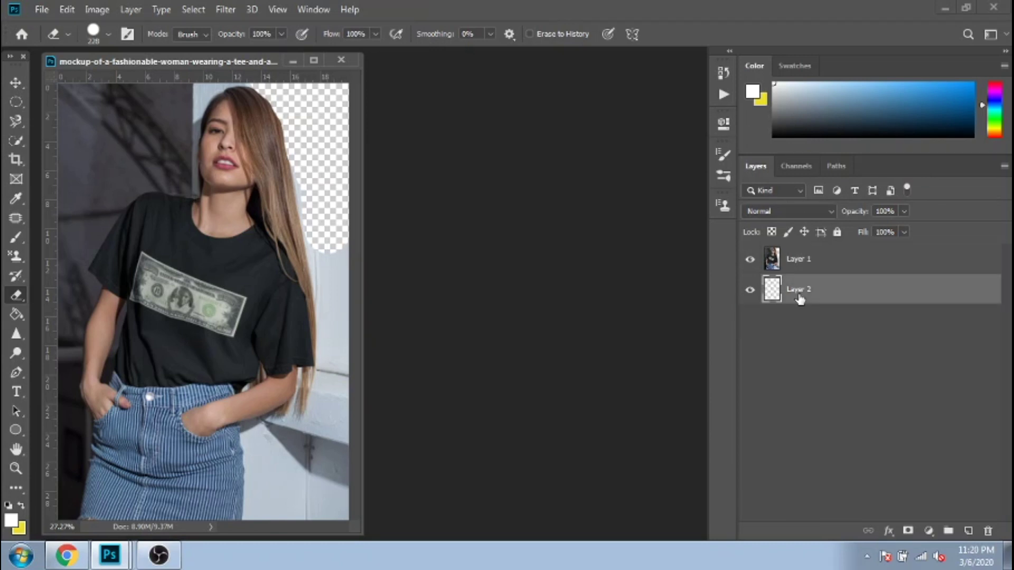
click(16, 315)
click(21, 505)
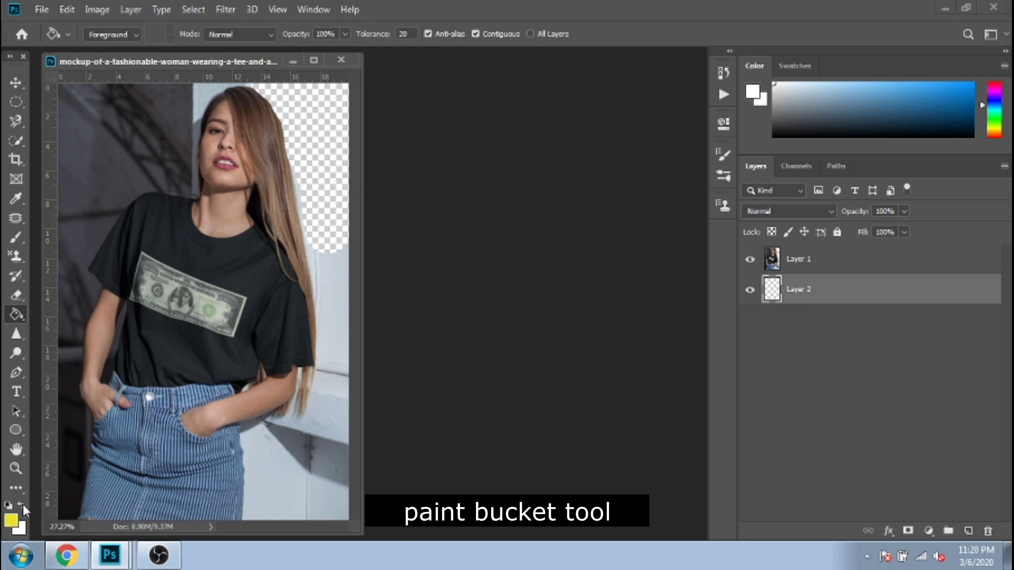
click(322, 172)
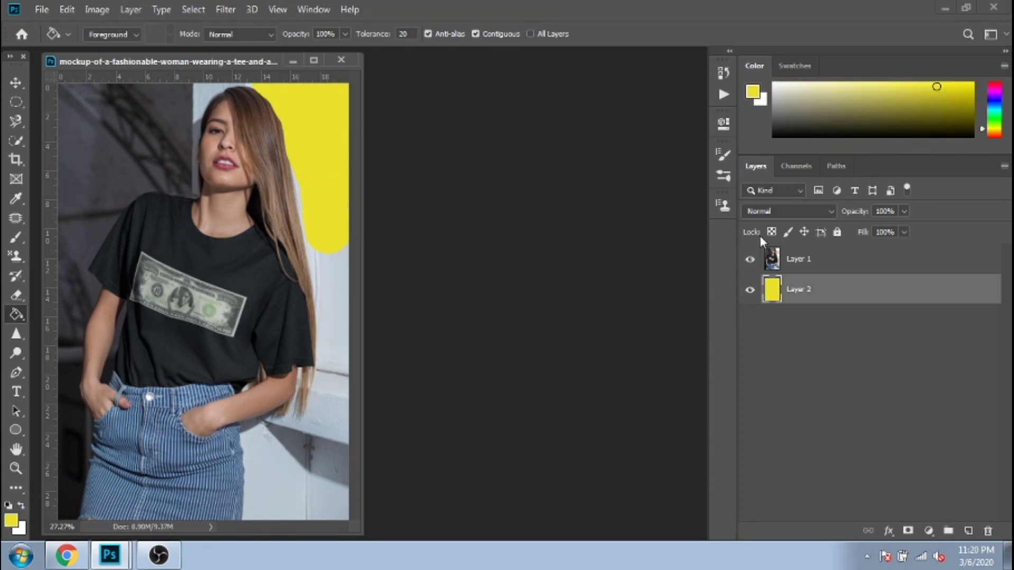
Step: Erase more wall on Layer 1 to reveal the yellow, then undo it
click(788, 257)
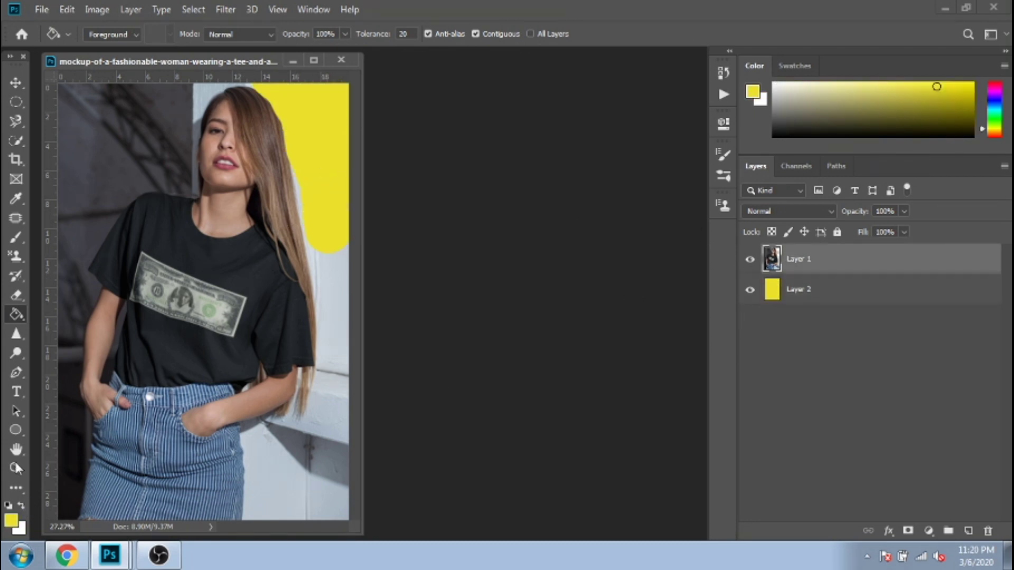
click(16, 297)
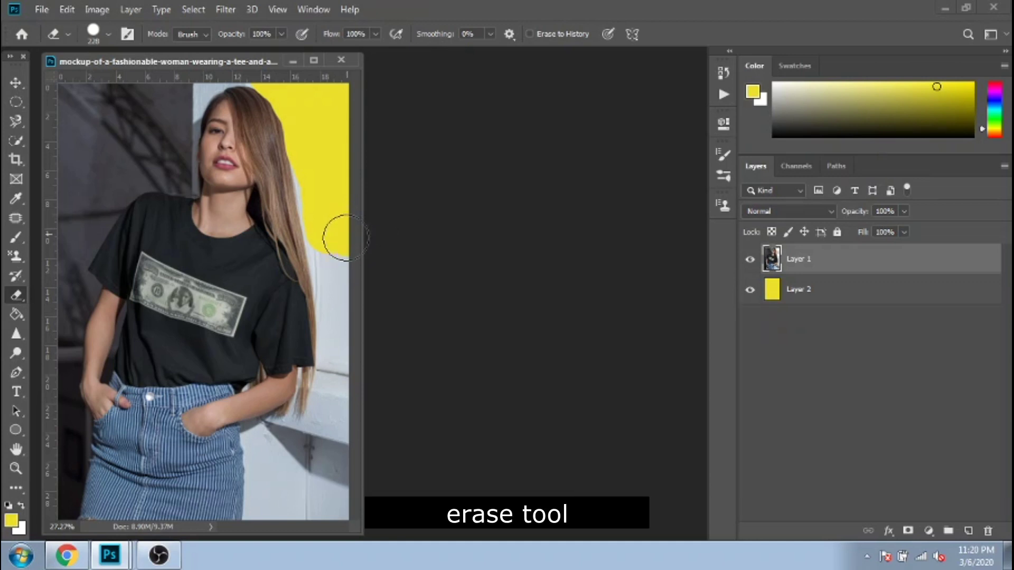
mouse_move(334, 233)
mouse_down()
mouse_move(315, 155)
mouse_move(333, 287)
mouse_move(333, 254)
mouse_move(351, 315)
mouse_up()
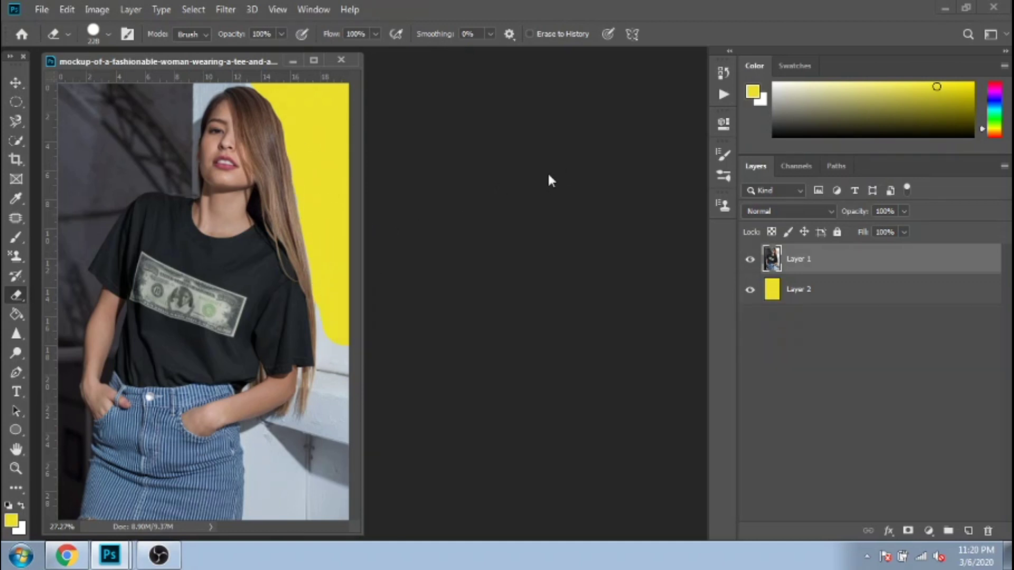
key(ctrl+z)
key(ctrl+z)
key(ctrl+z)
key(ctrl+z)
Step: Try a yellow Paint Bucket fill on the black T-shirt and undo it
click(16, 315)
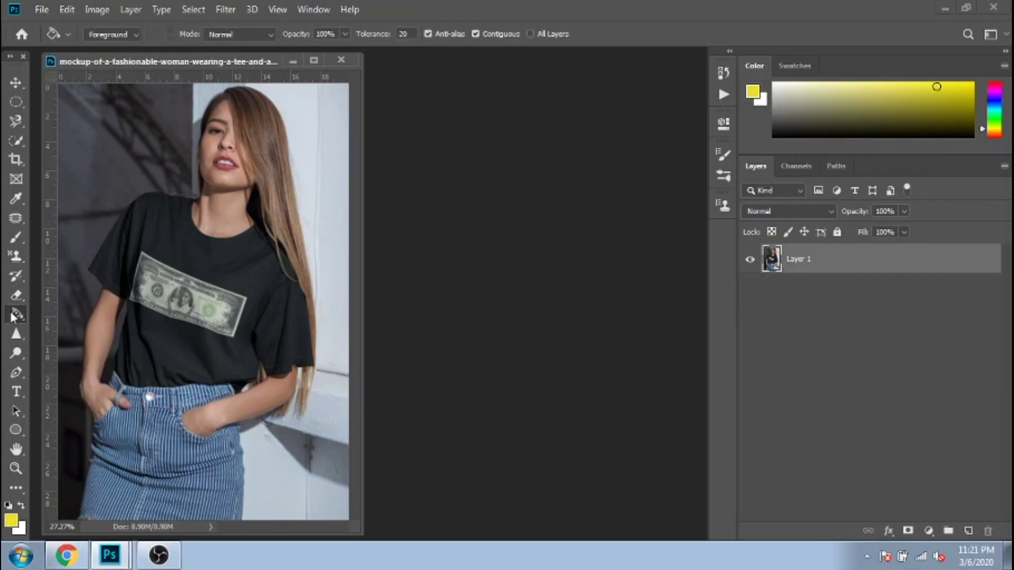
click(270, 327)
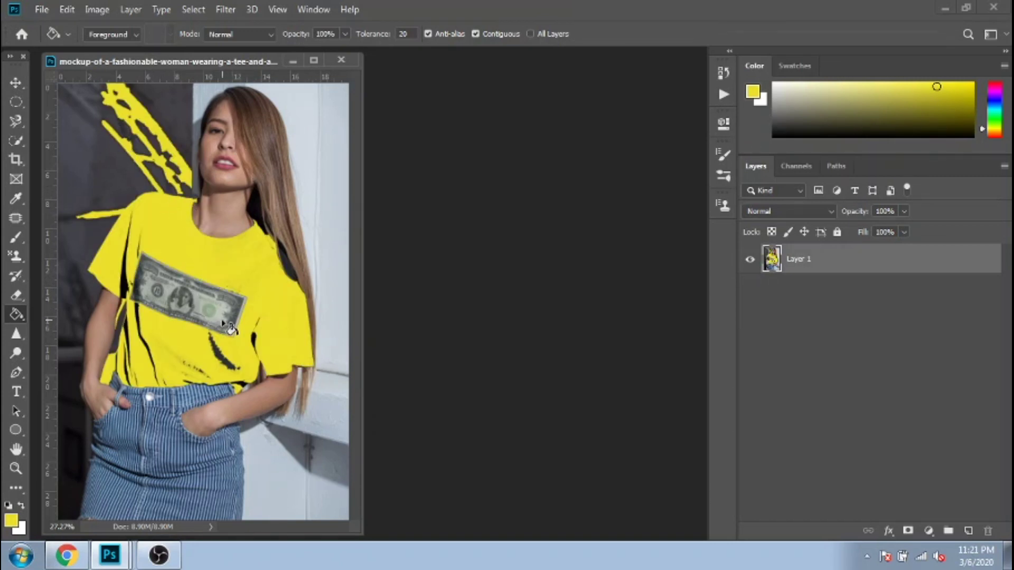
key(ctrl+z)
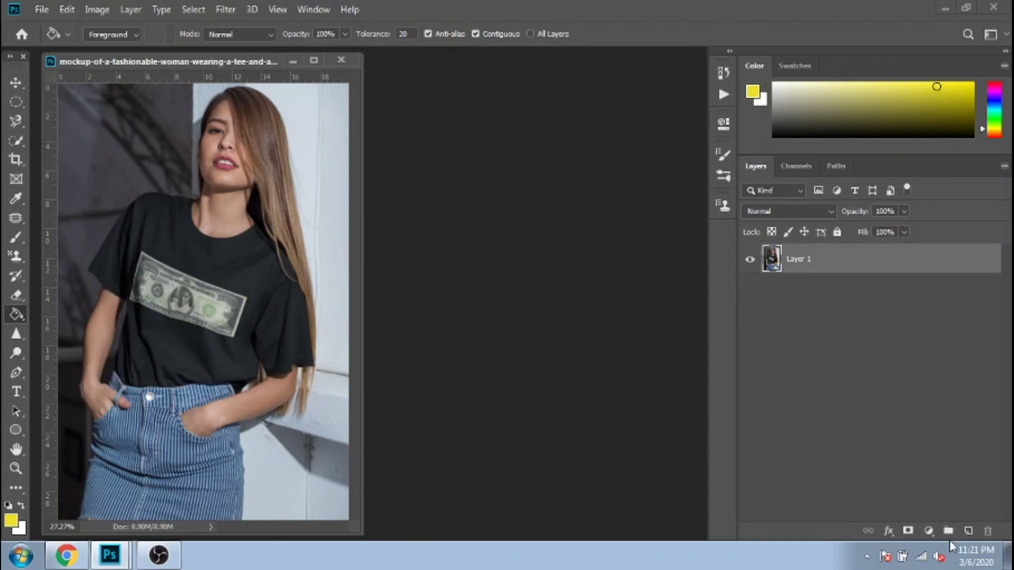
Step: Fill a new top layer entirely with yellow, then delete it
click(968, 531)
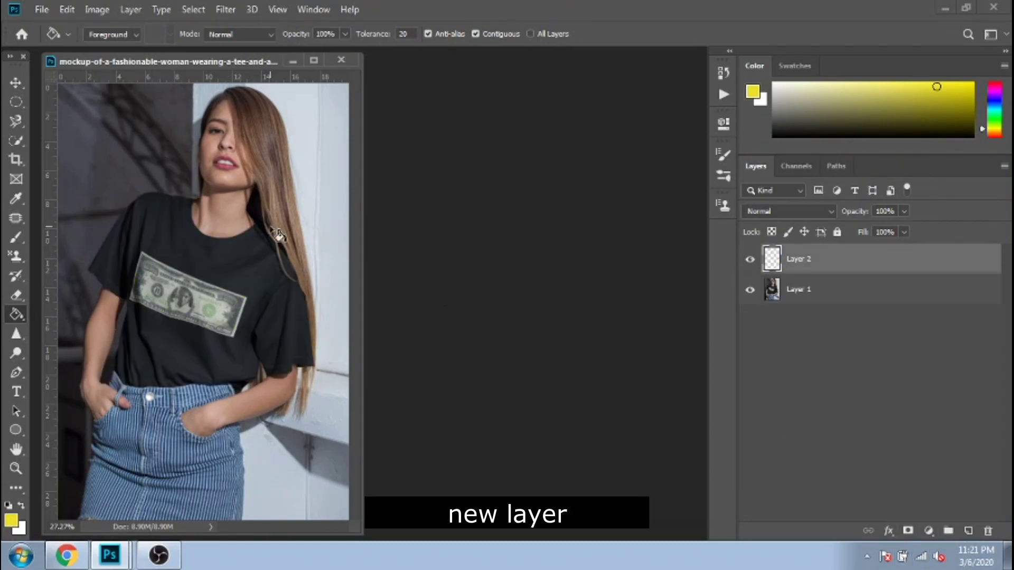
click(278, 236)
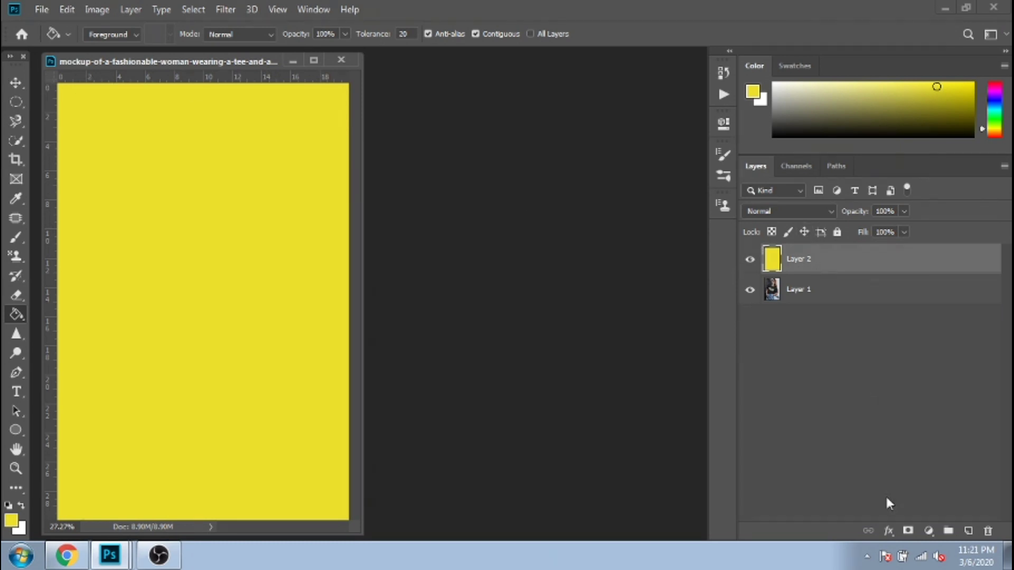
key(Delete)
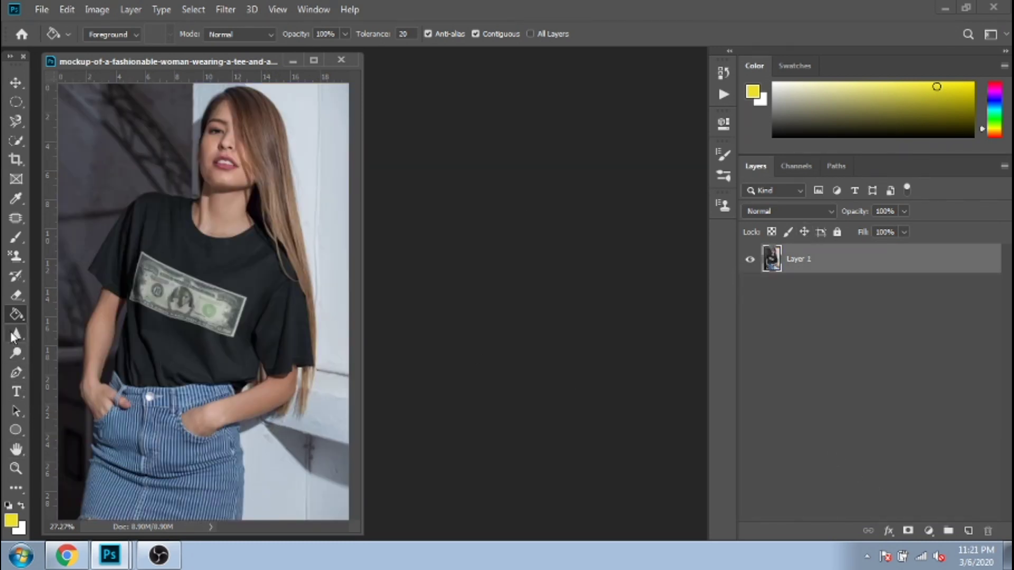
Step: Set the Sharpen tool to a 105 px brush at 67% strength
click(16, 333)
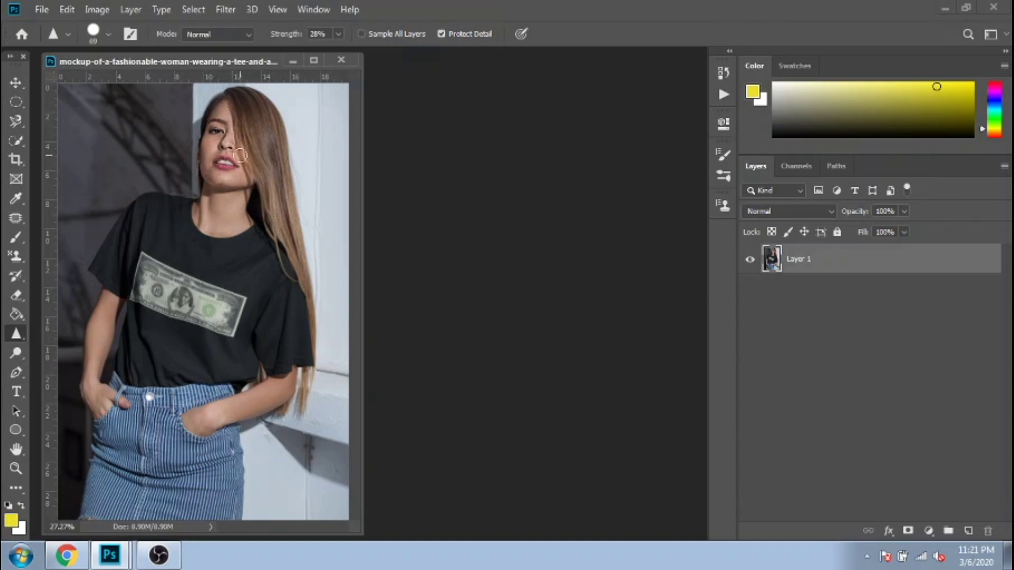
click(108, 35)
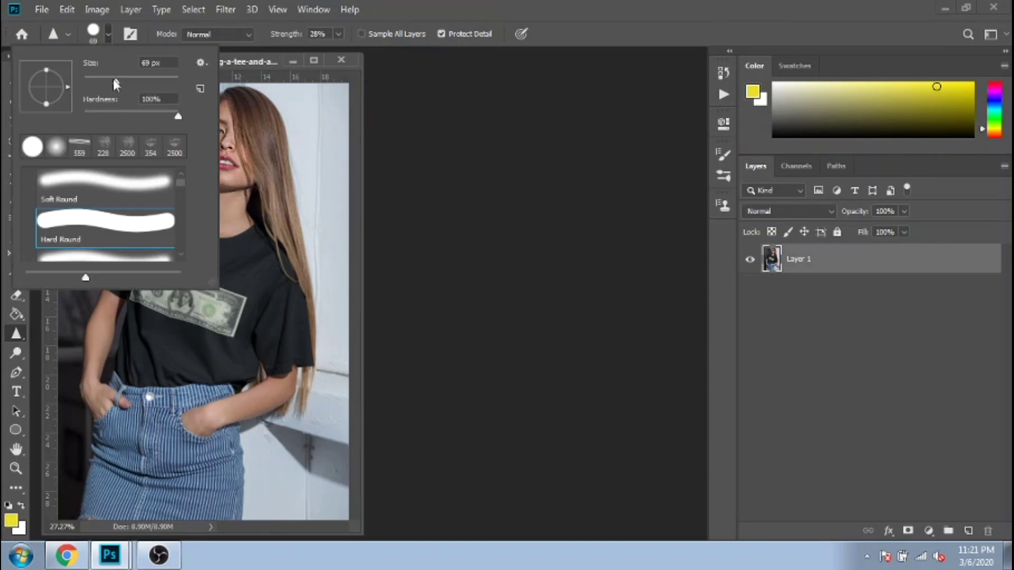
drag(98, 83, 110, 84)
key(Return)
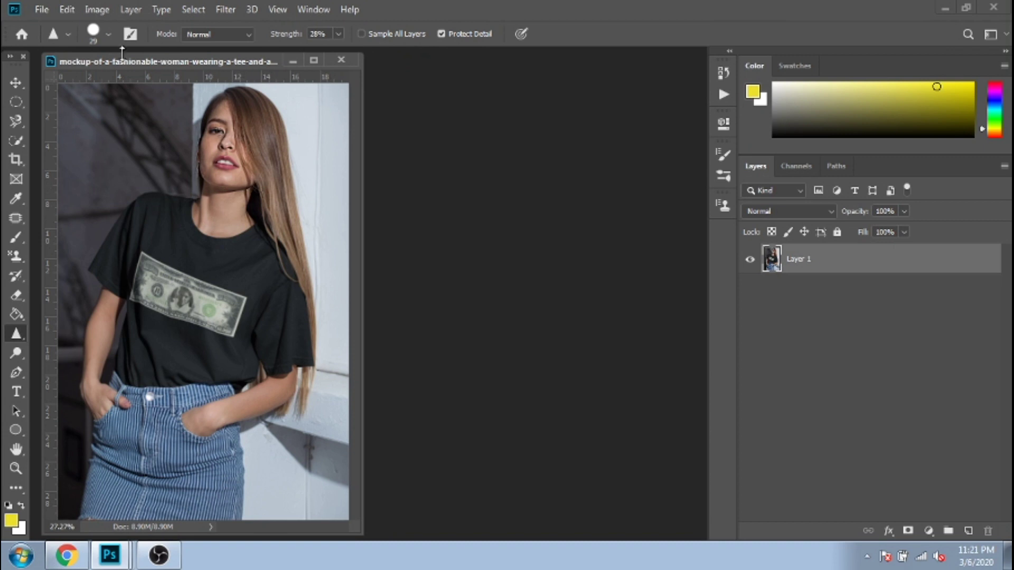
click(338, 34)
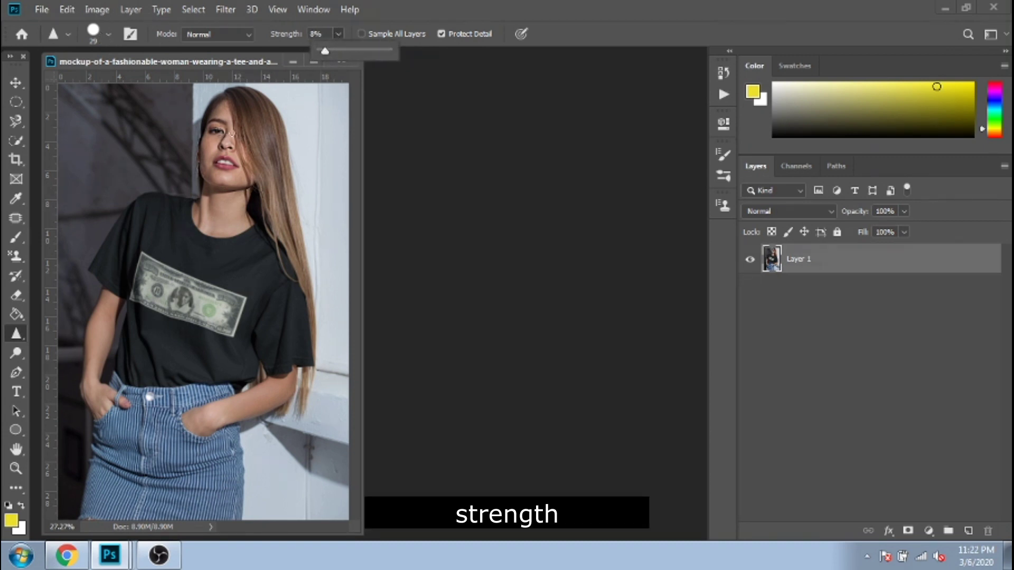
click(254, 114)
click(338, 34)
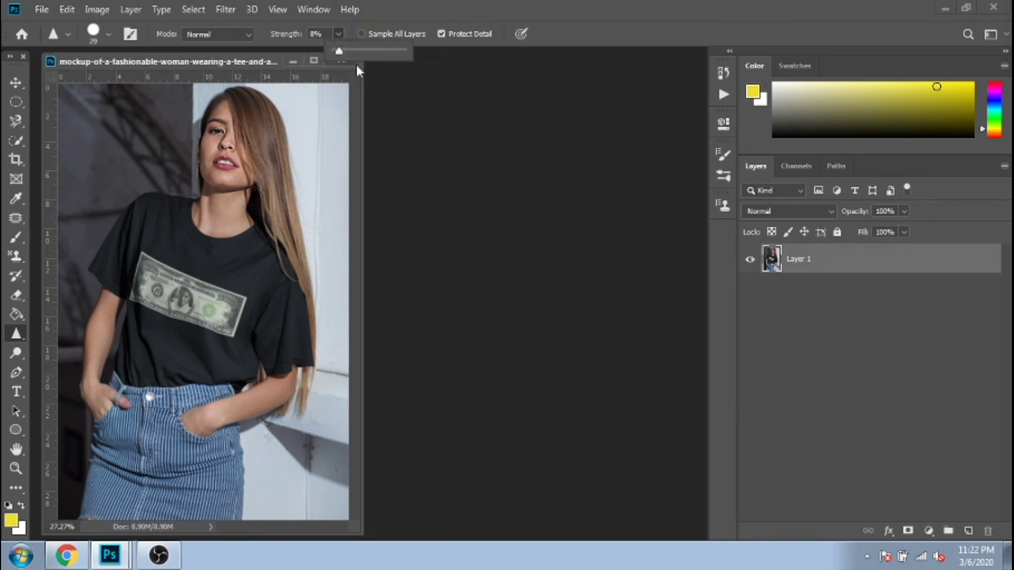
click(109, 34)
key(Return)
Step: Sharpen the face and neck as a trial, then undo it
mouse_move(222, 232)
mouse_down()
mouse_move(218, 189)
mouse_move(227, 122)
mouse_up()
key(ctrl+z)
key(ctrl+z)
right_click(16, 334)
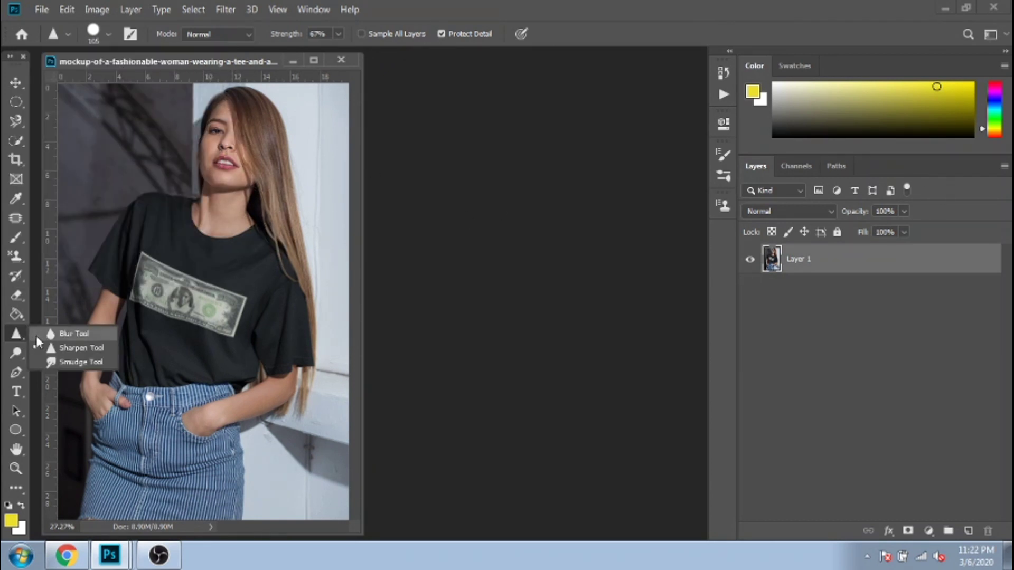
Step: Switch to the Blur tool with a 102 px brush size
click(63, 333)
click(109, 35)
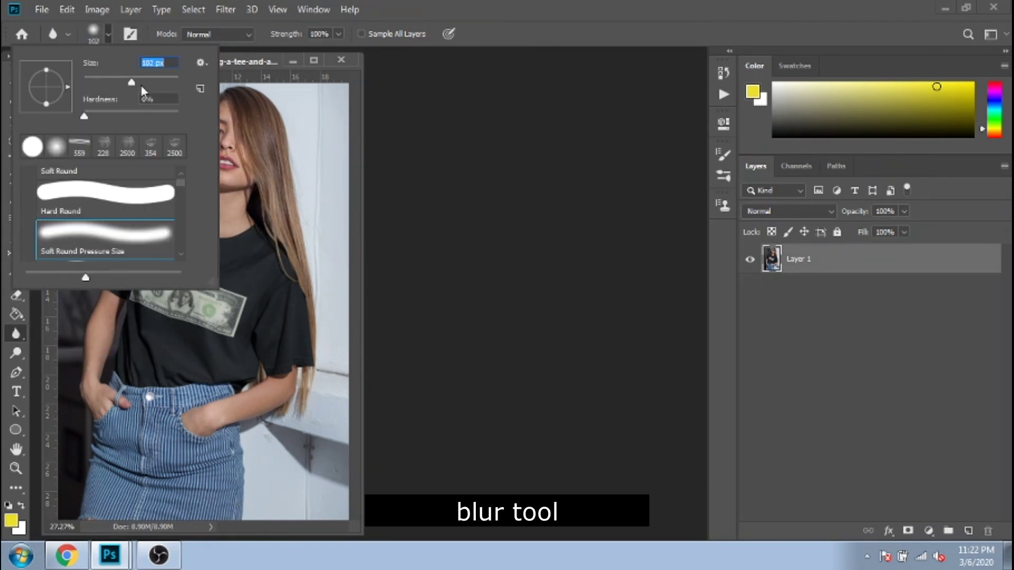
key(Return)
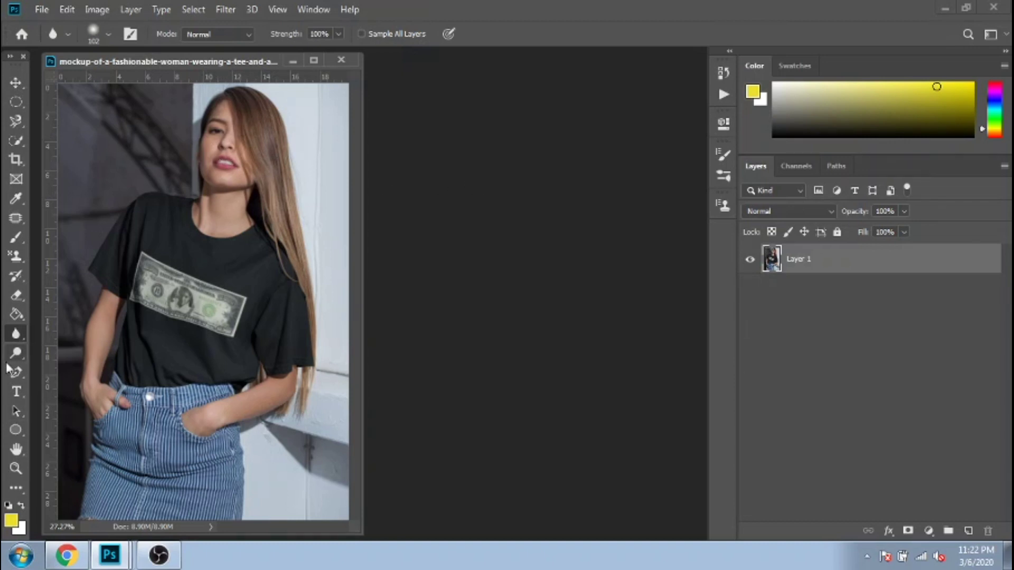
right_click(17, 338)
Step: Set up the Smudge tool with a 92 px brush and smear trial streaks across the hair
click(55, 359)
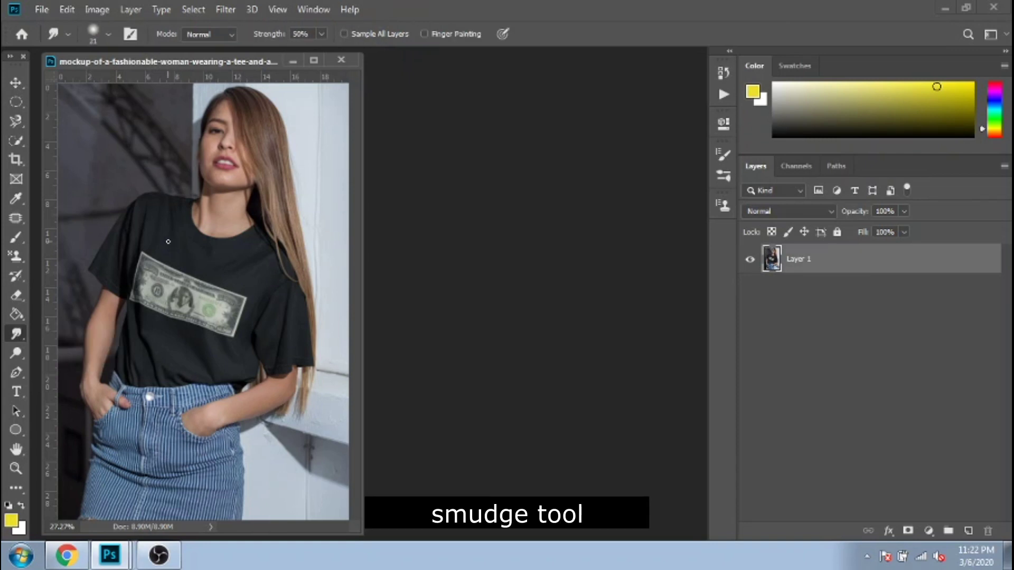
click(101, 43)
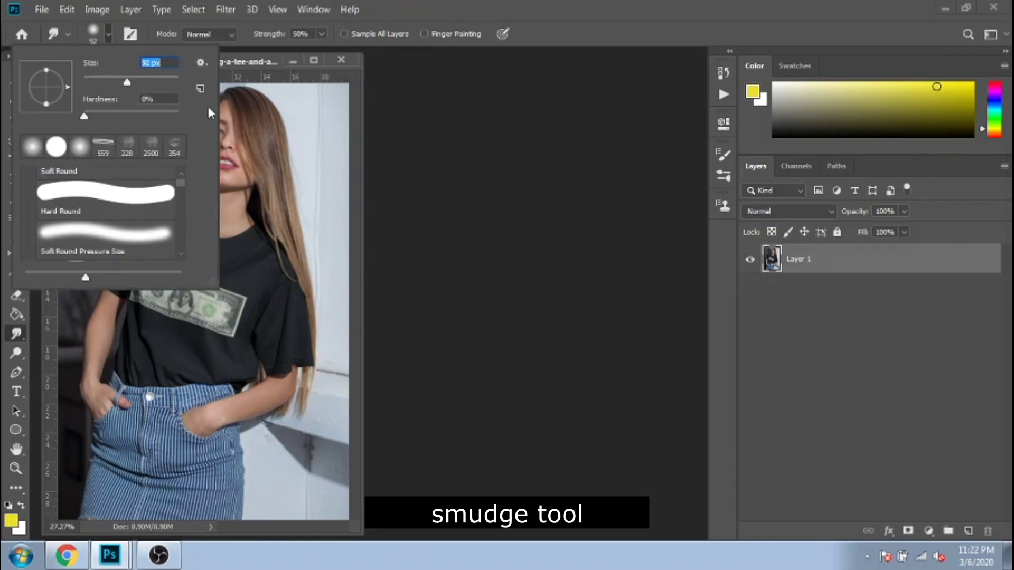
key(Return)
mouse_move(273, 123)
mouse_down()
mouse_move(303, 138)
mouse_move(291, 141)
mouse_move(356, 246)
mouse_move(288, 174)
mouse_move(315, 214)
mouse_move(284, 183)
mouse_move(309, 213)
mouse_move(291, 202)
mouse_move(320, 231)
mouse_move(285, 199)
mouse_move(309, 235)
mouse_up()
click(321, 33)
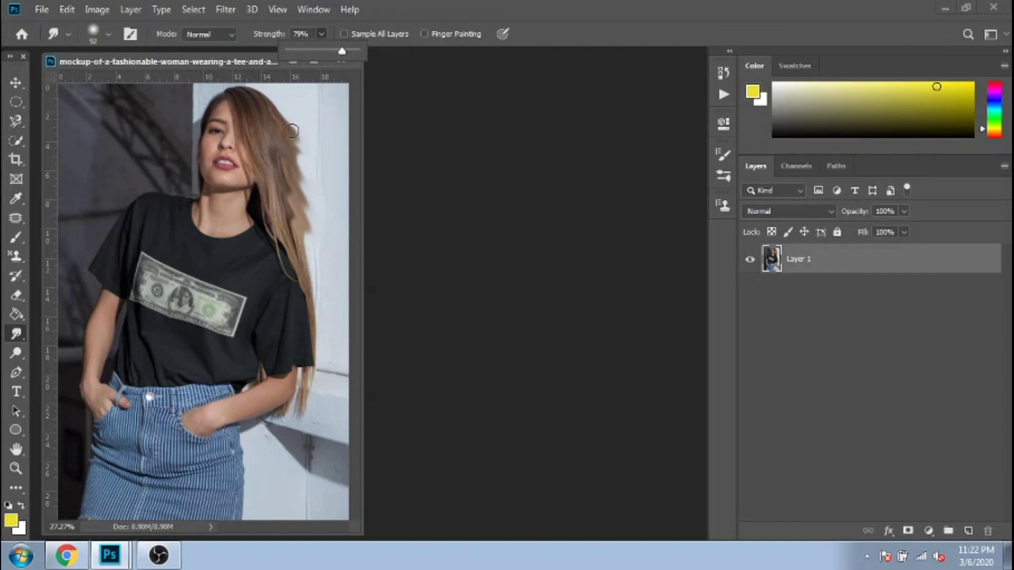
drag(270, 117, 319, 106)
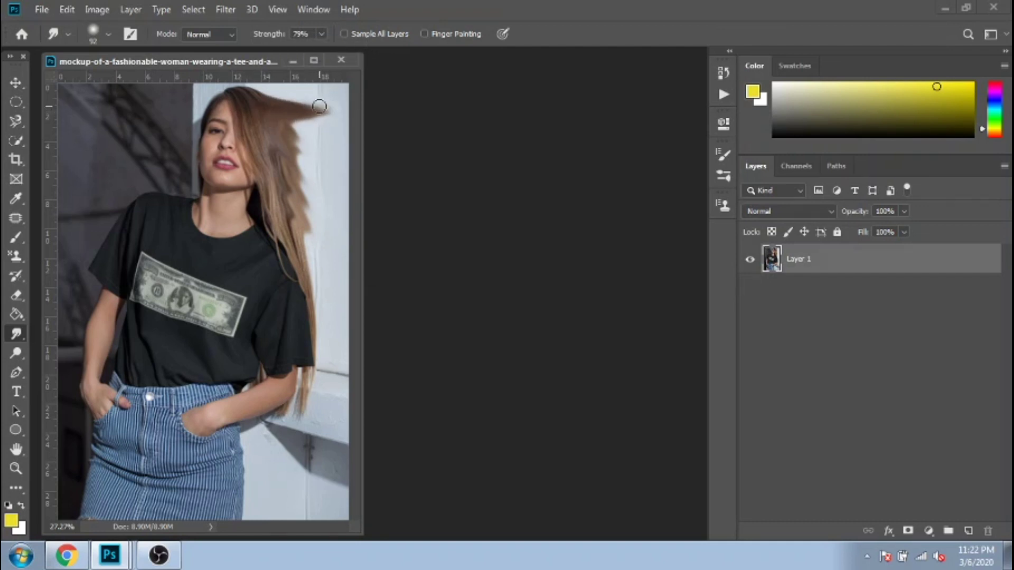
click(321, 34)
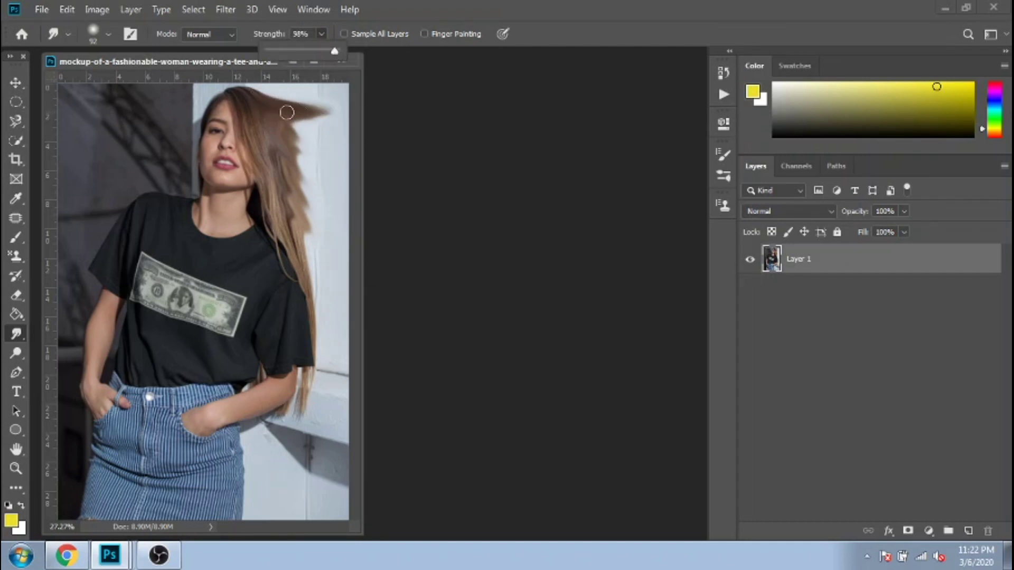
drag(287, 112, 333, 135)
Step: Undo every smudge stroke so the hair is back to its original strands
key(ctrl+z)
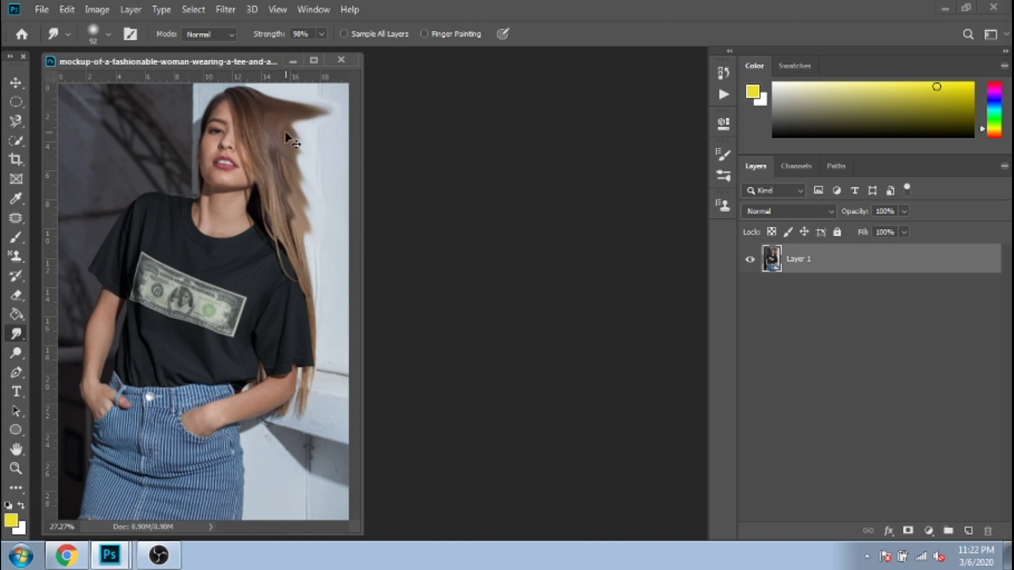
key(ctrl+z)
key(ctrl+z)
key(ctrl+z)
key(ctrl+z)
key(ctrl+z)
key(ctrl+z)
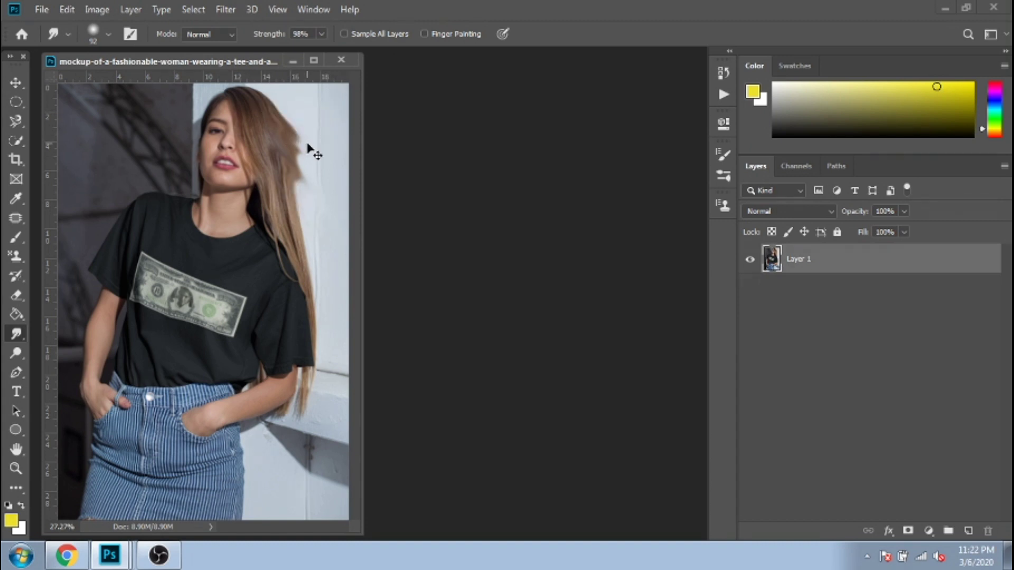
key(ctrl+z)
key(ctrl+z)
key(ctrl+z)
key(ctrl+z)
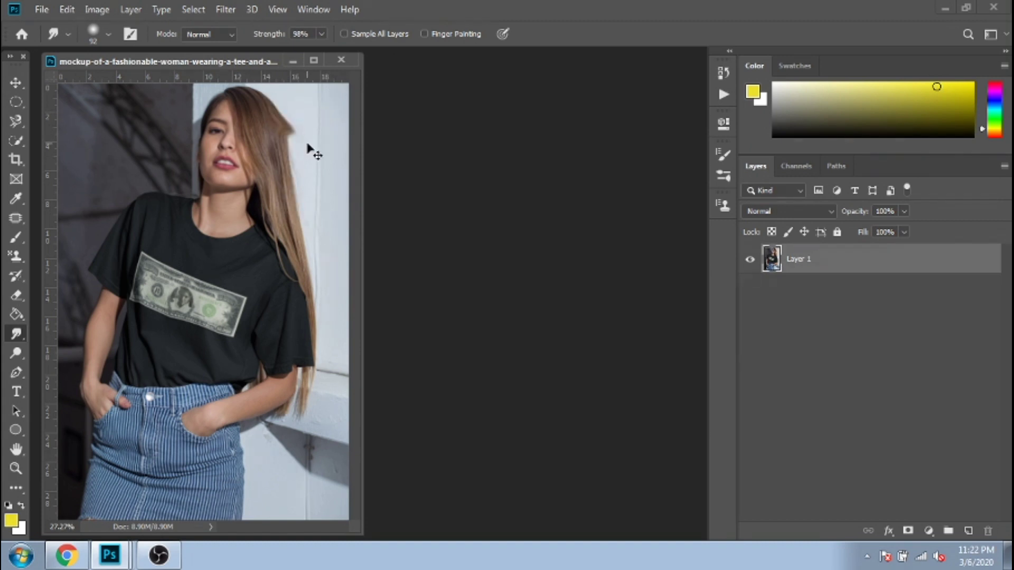
key(ctrl+z)
key(ctrl+z)
Step: Draw a circle over the shirt's bill, filled white with a 34 px black outline
click(16, 429)
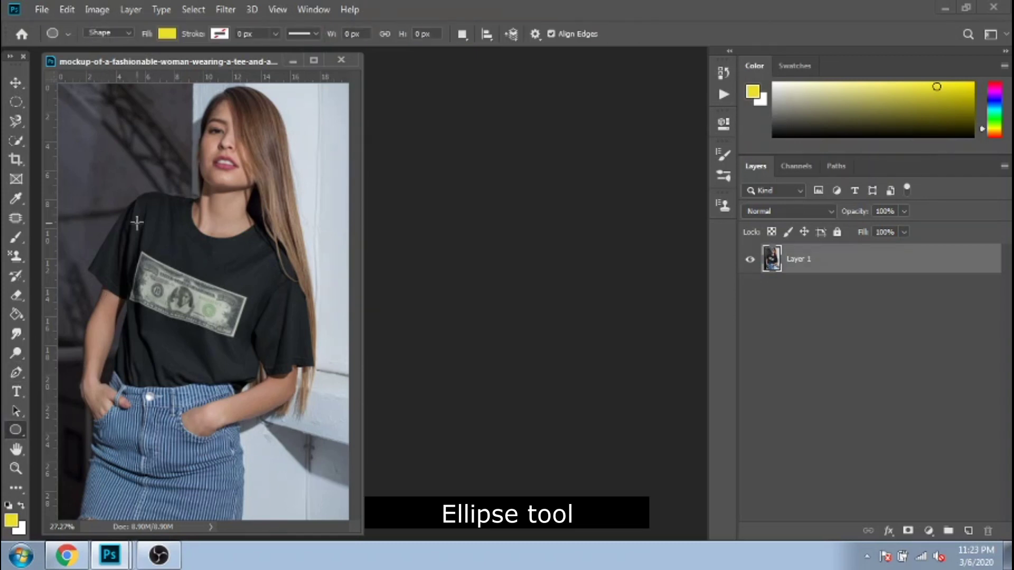
drag(138, 217, 242, 325)
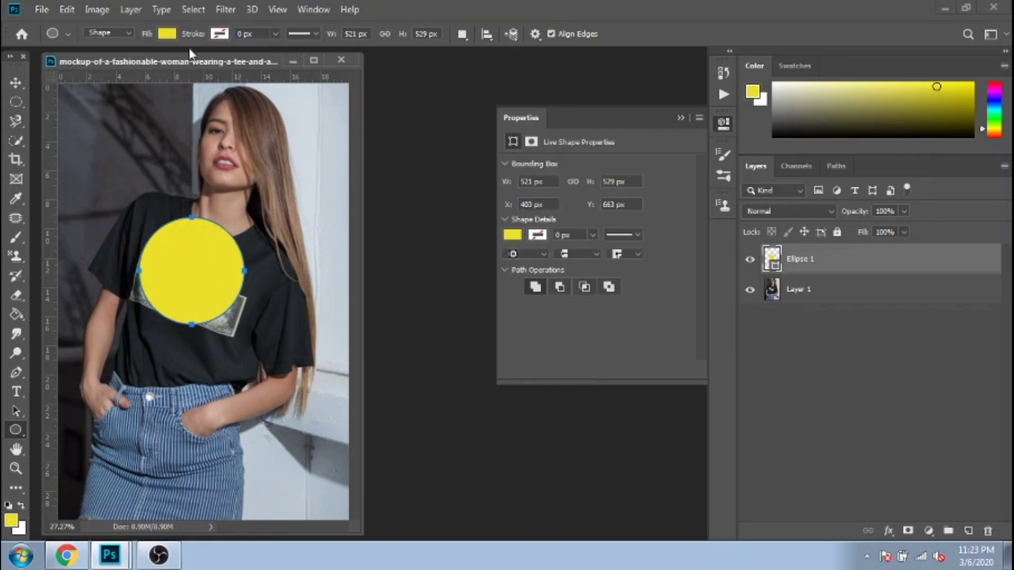
click(167, 34)
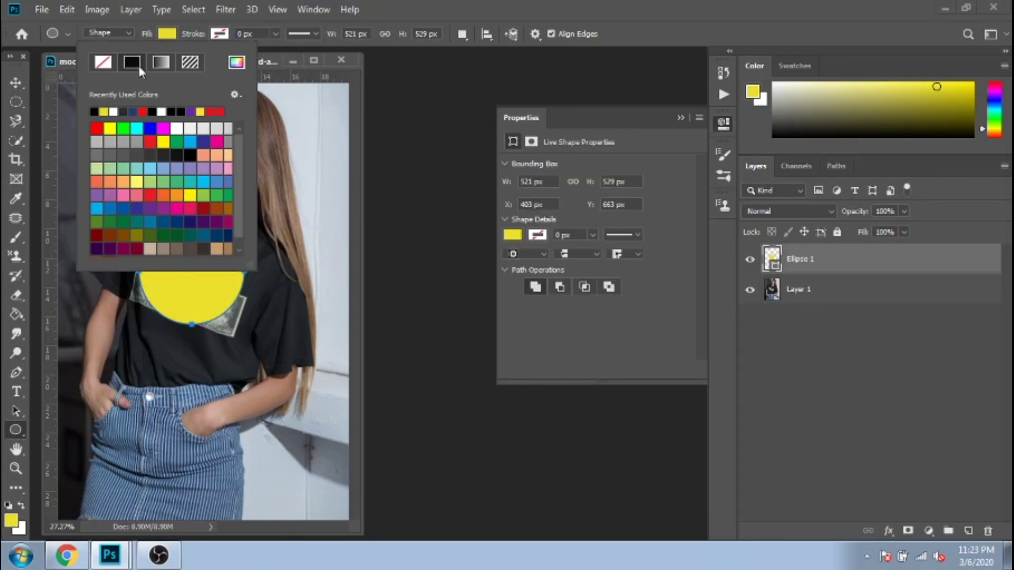
click(114, 112)
click(220, 34)
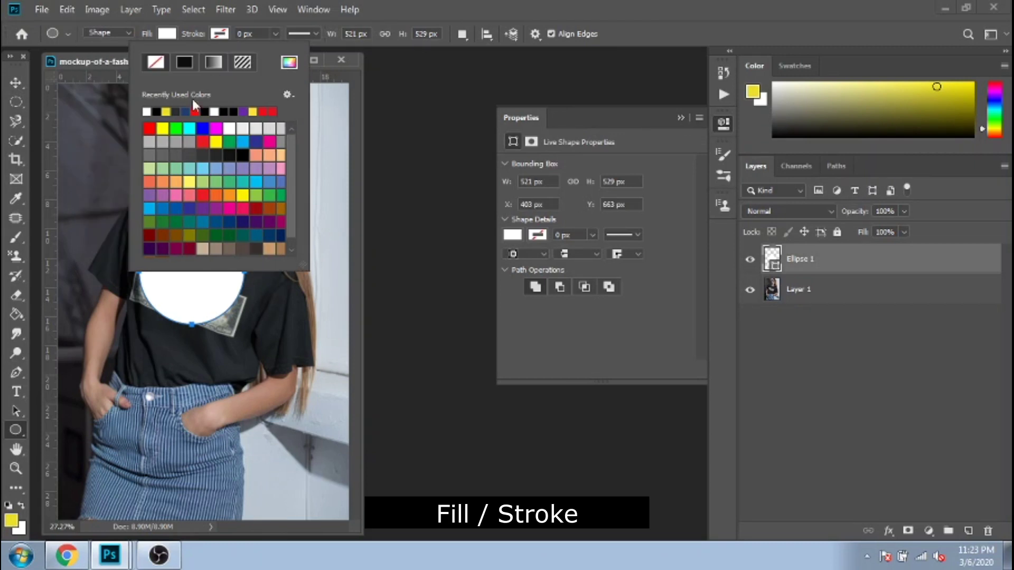
click(158, 111)
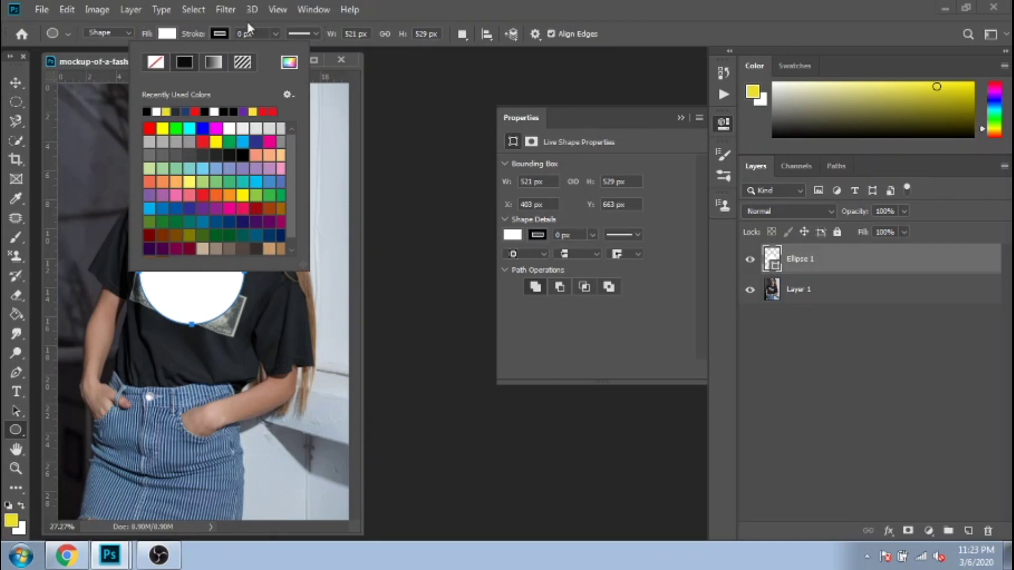
click(241, 33)
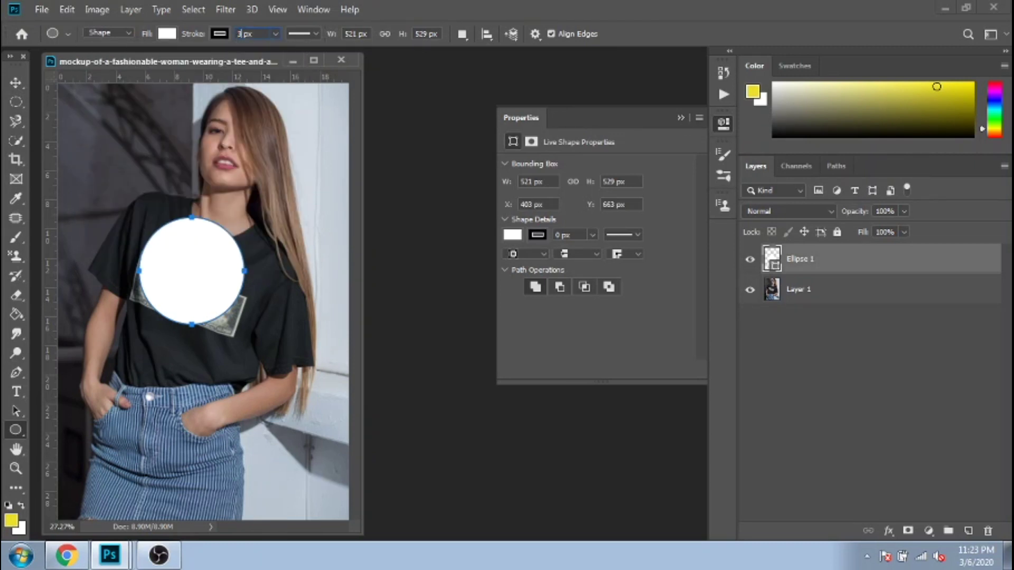
key(Return)
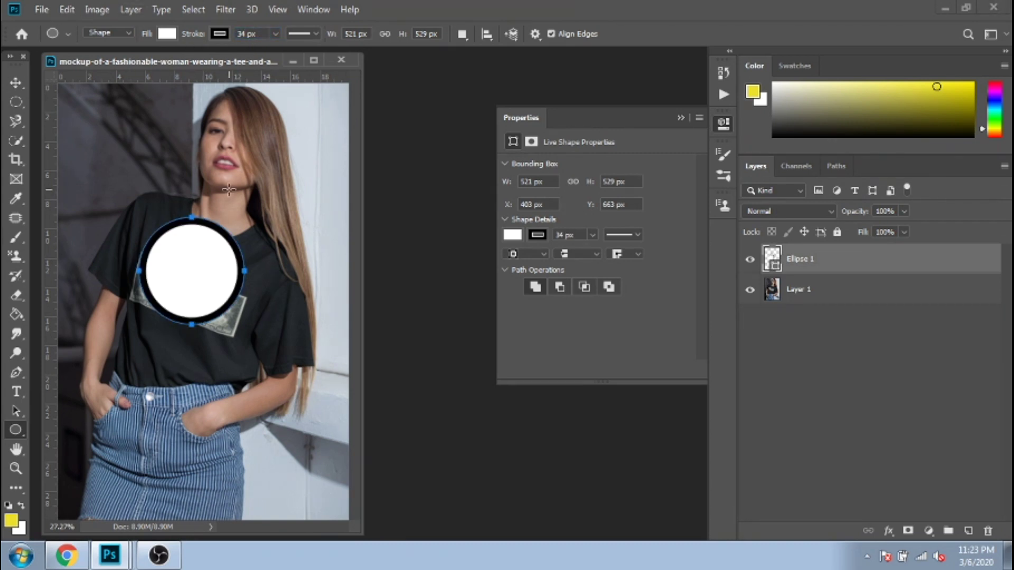
Step: Remove the circle's fill, keeping the black outline, to leave a hollow ring
click(225, 33)
click(203, 195)
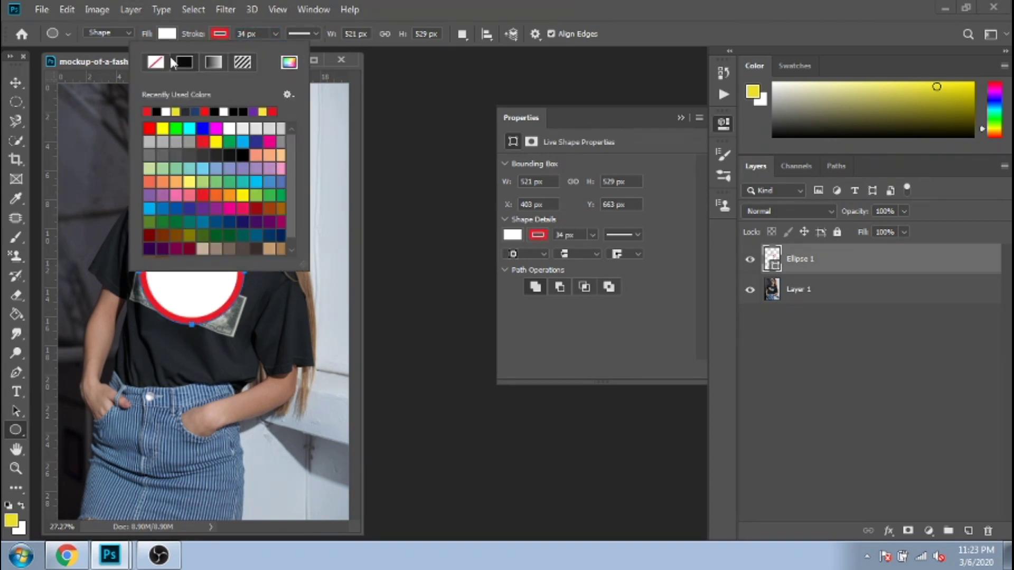
click(156, 62)
click(157, 112)
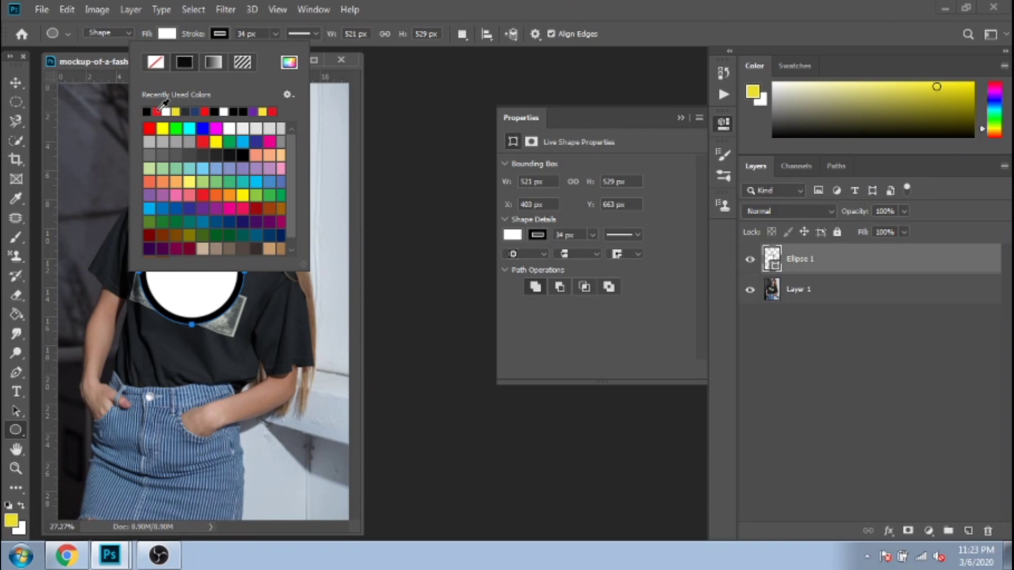
click(167, 33)
click(103, 62)
Step: Move the Ellipse 1 ring to the right beside her hair
key(v)
drag(193, 244, 174, 269)
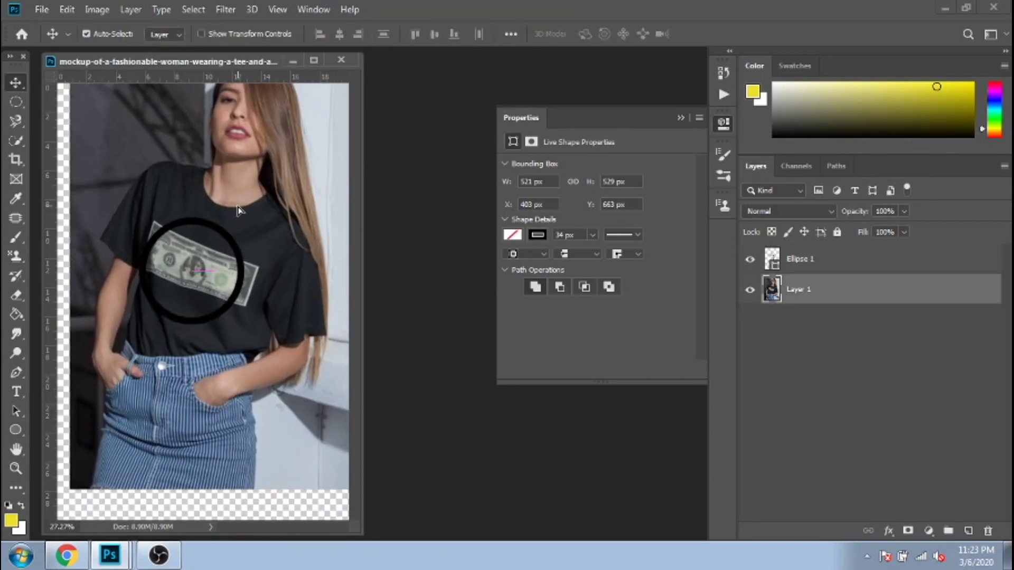
key(ctrl+z)
click(792, 259)
drag(236, 248, 325, 259)
click(16, 429)
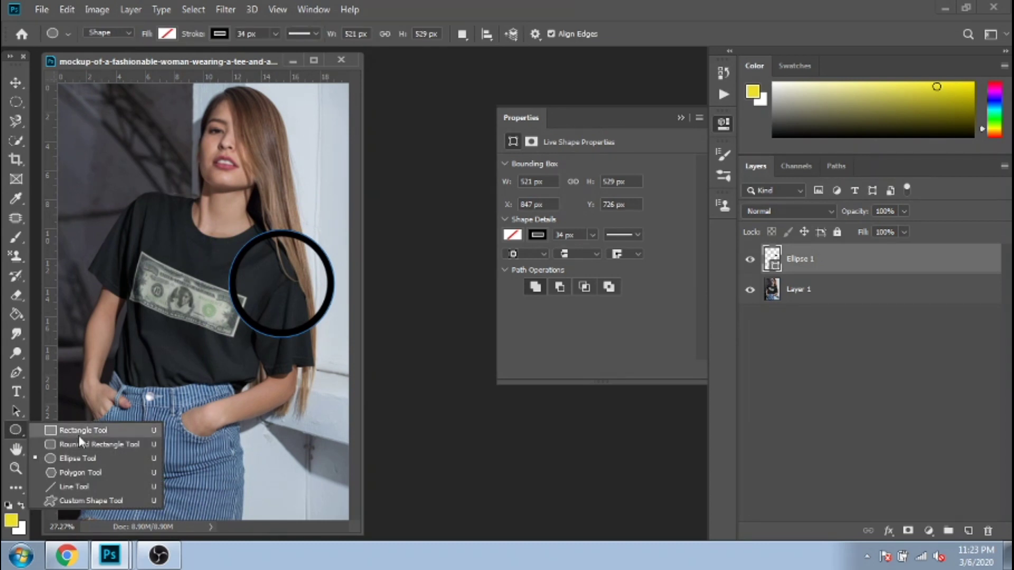
Step: Draw polygons with 7, 3 and 10 sides at the top left, the shirt's left side and the skirt
click(74, 473)
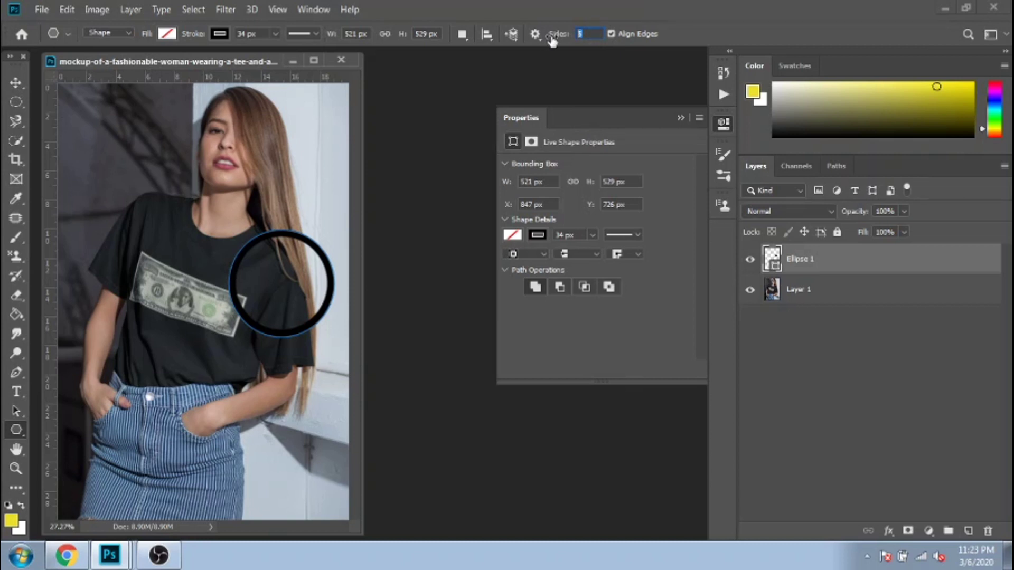
text(7)
drag(136, 159, 170, 214)
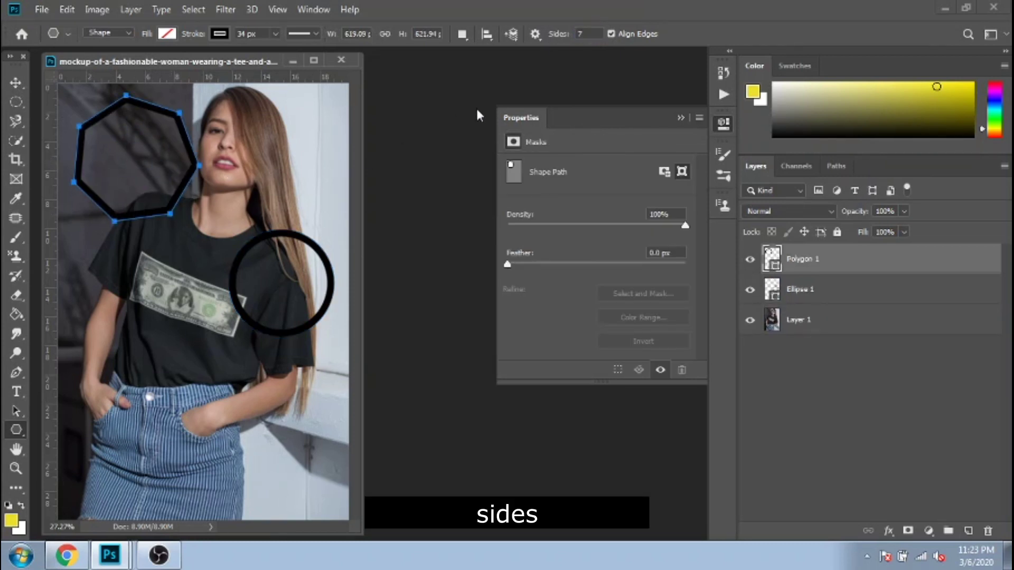
click(592, 35)
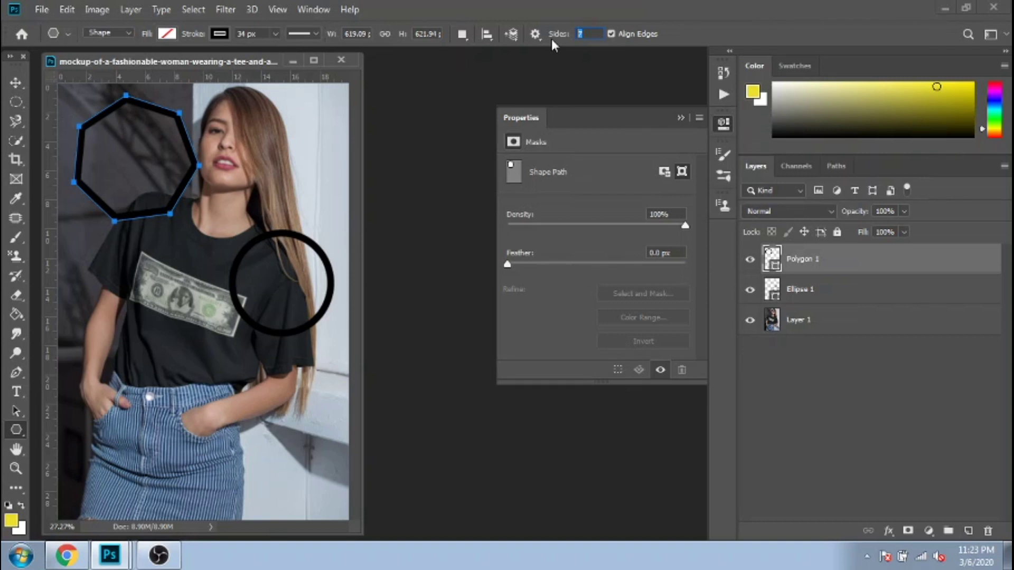
text(3)
drag(131, 324, 152, 373)
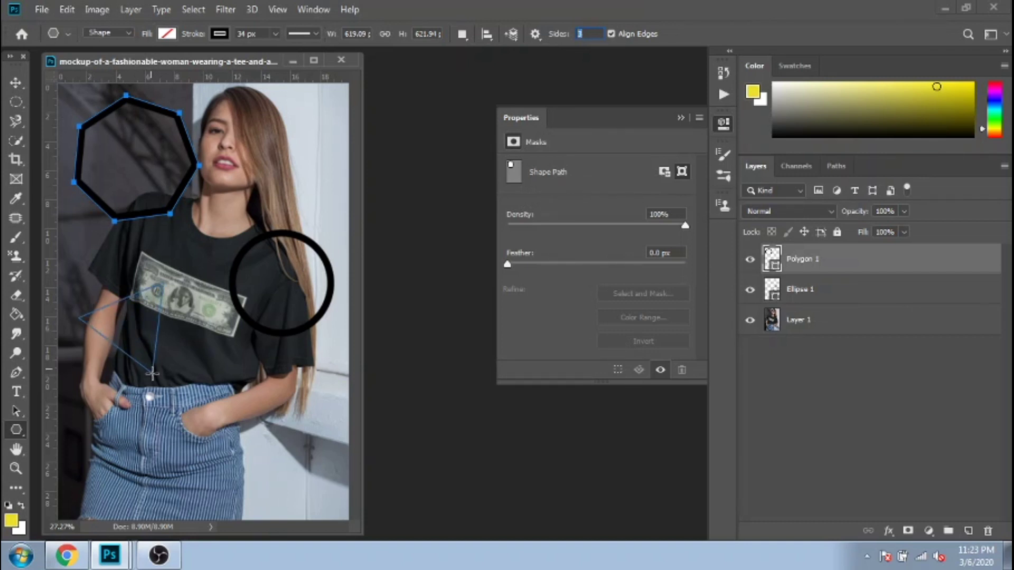
click(587, 35)
text(10)
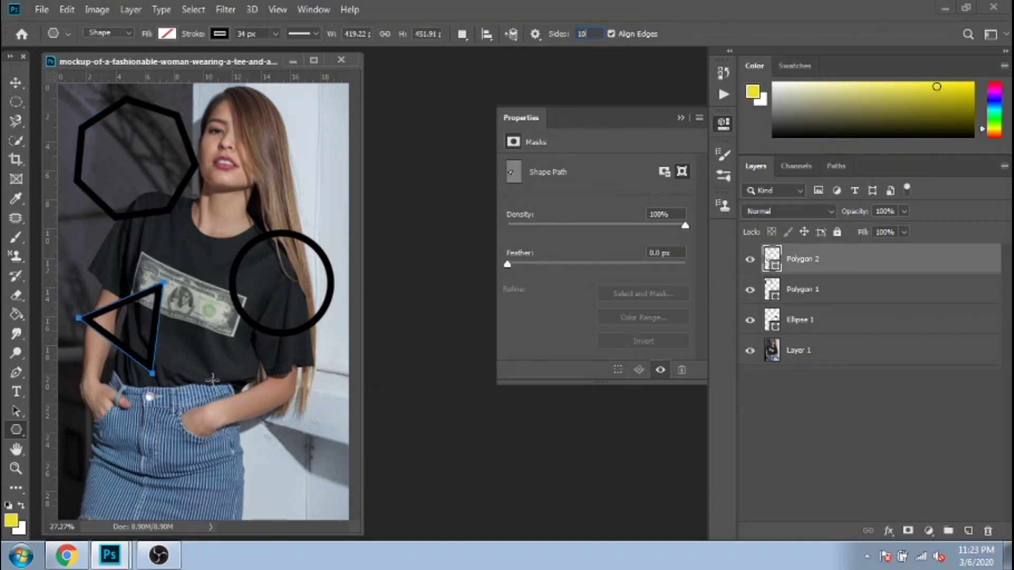
drag(212, 382, 248, 439)
right_click(17, 429)
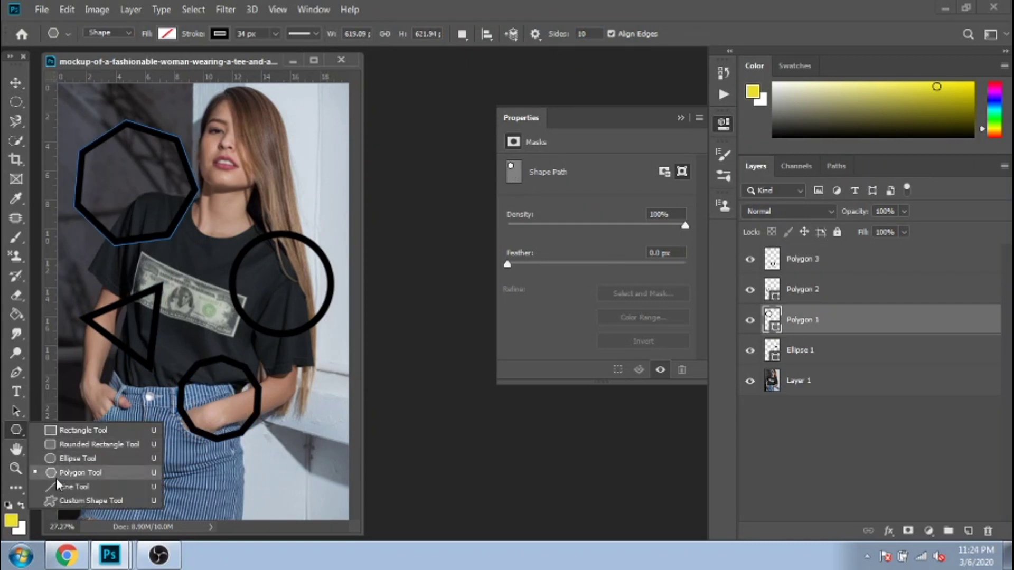
Step: Draw a red heart custom shape with no outline near the top right of the photo
click(62, 500)
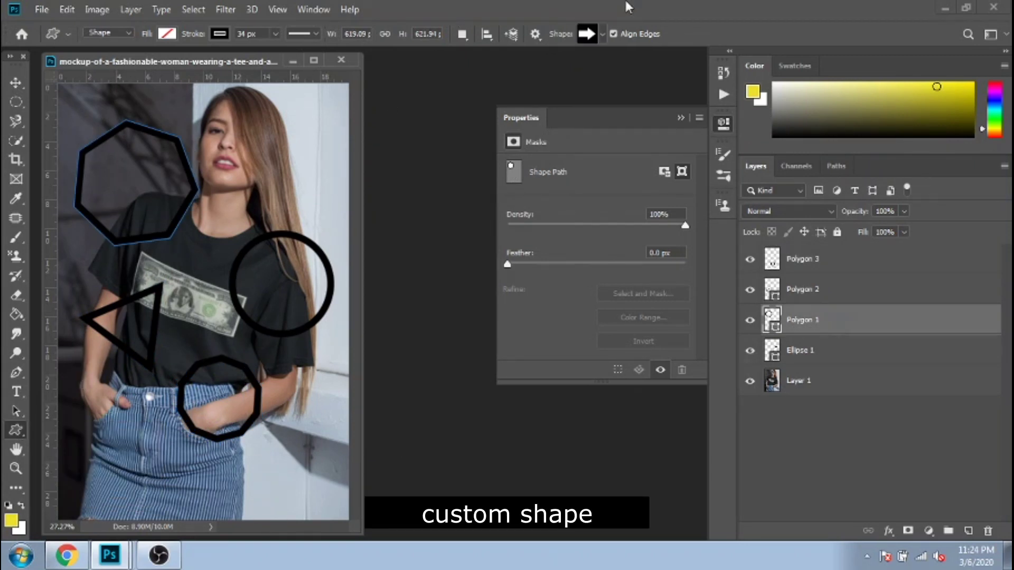
click(602, 33)
scroll(576, 100, down, 5)
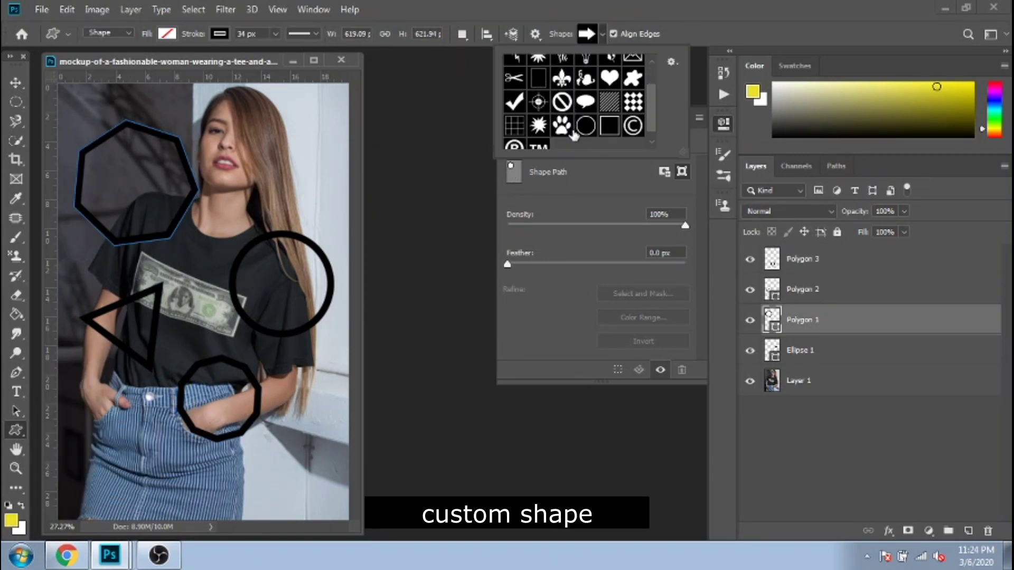
scroll(608, 106, up, 2)
click(610, 102)
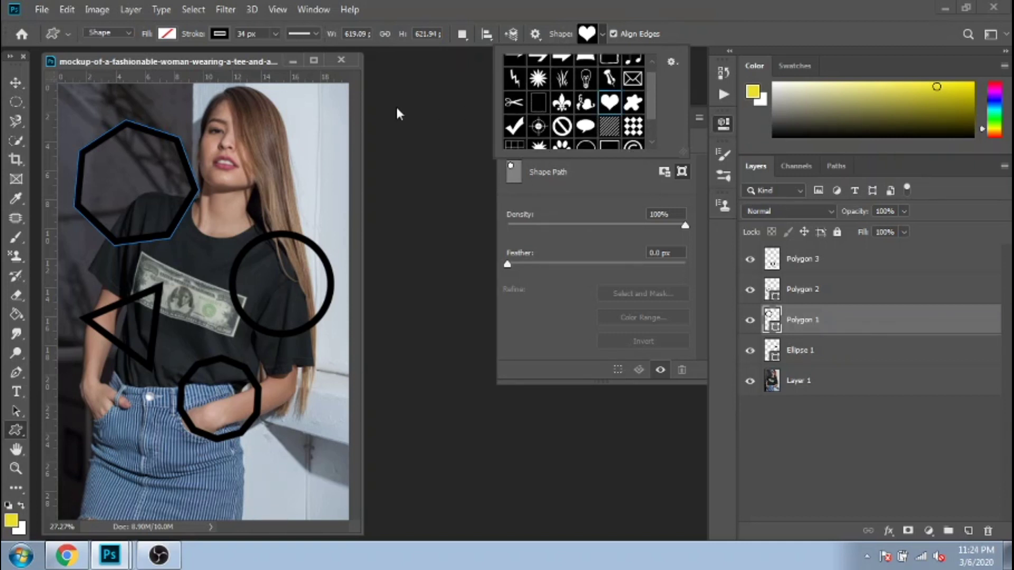
drag(295, 125, 337, 163)
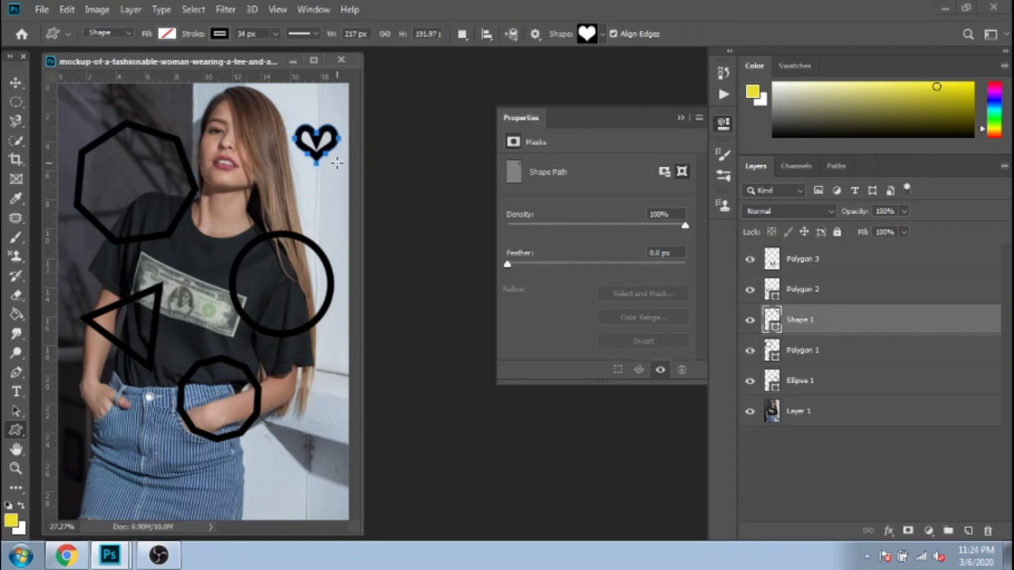
click(220, 34)
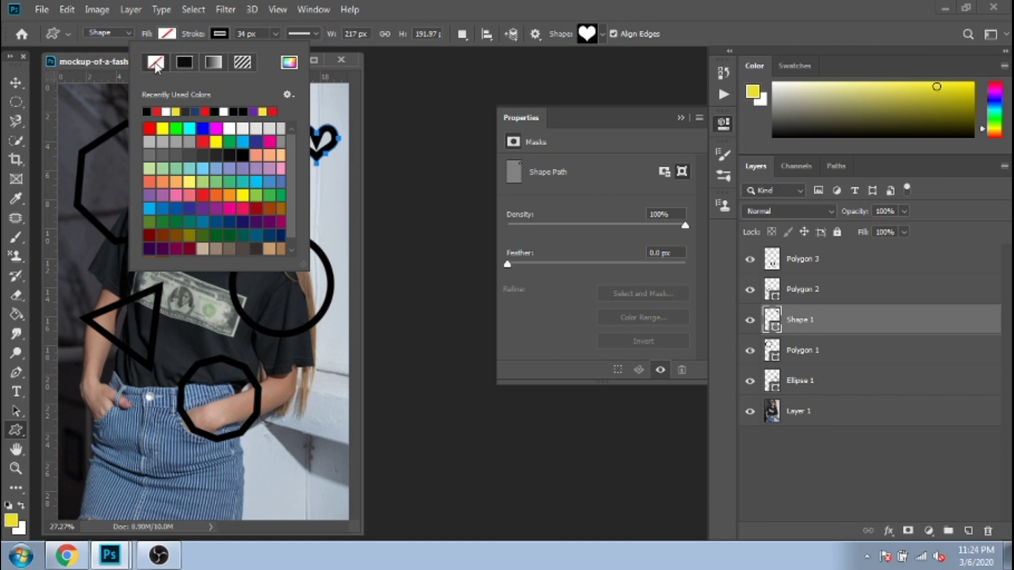
click(155, 62)
click(166, 35)
click(164, 35)
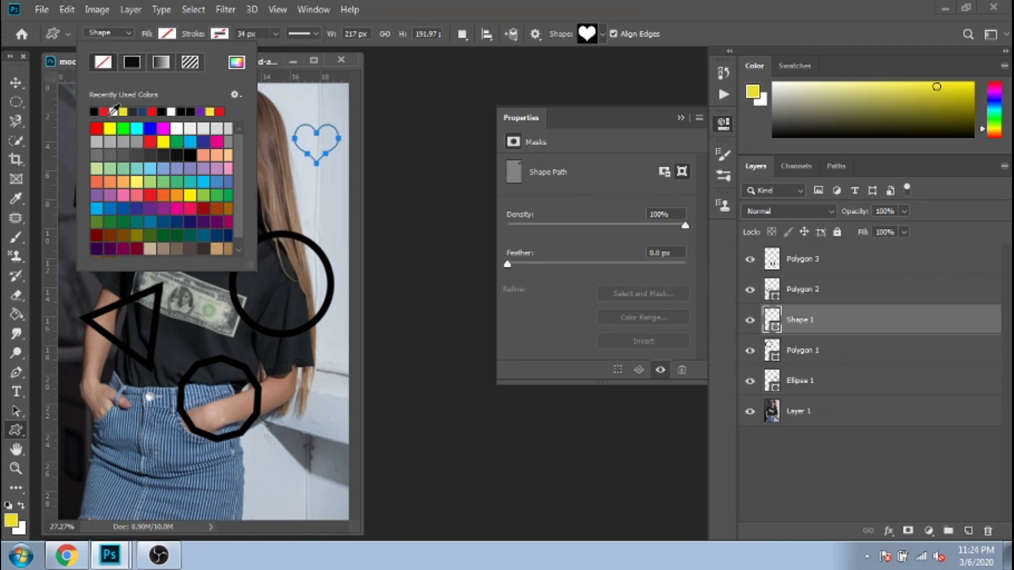
click(105, 112)
Step: Draw a paw-print custom shape near the bottom right of the photo
click(17, 82)
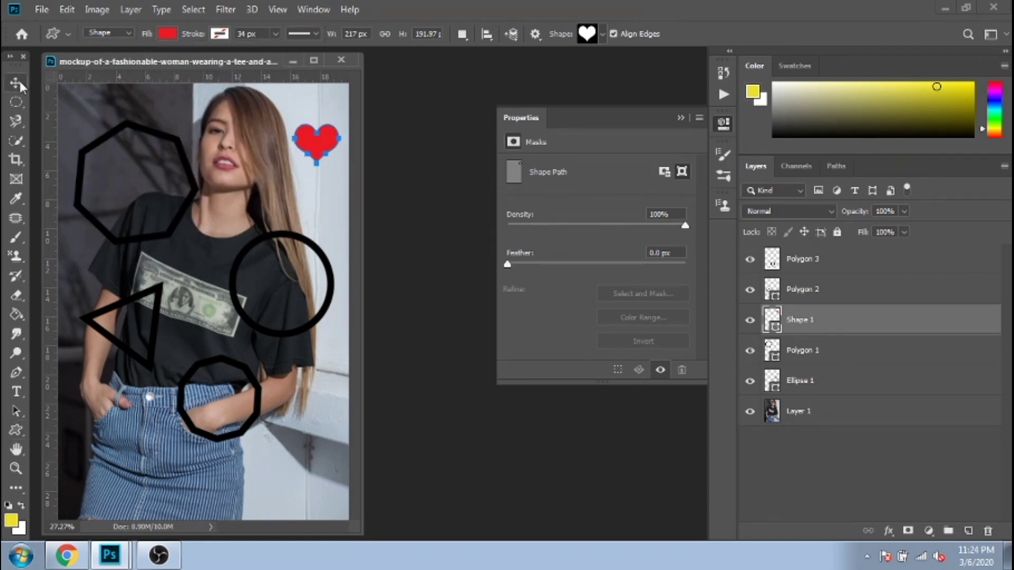
click(15, 430)
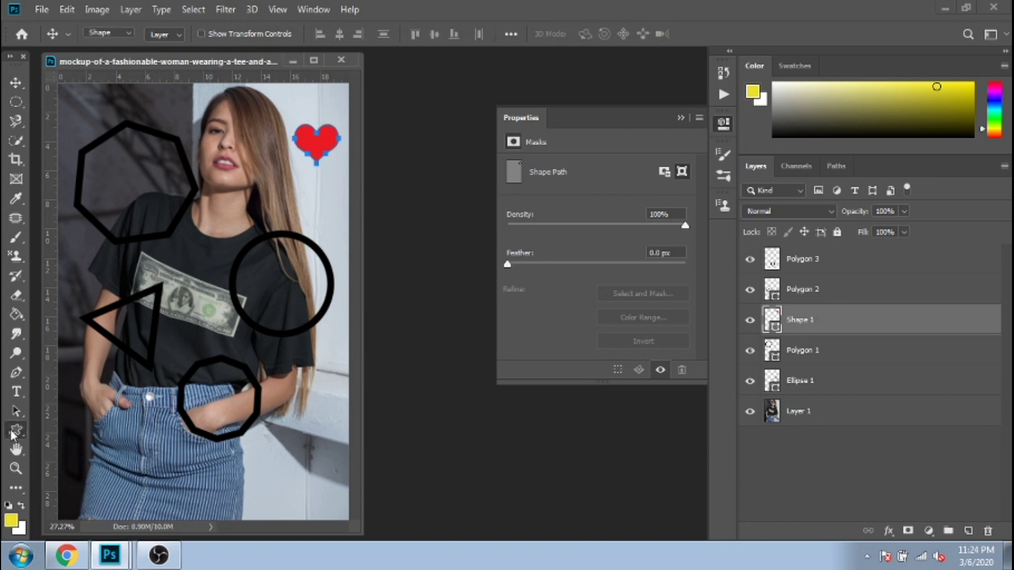
click(601, 33)
scroll(591, 107, down, 3)
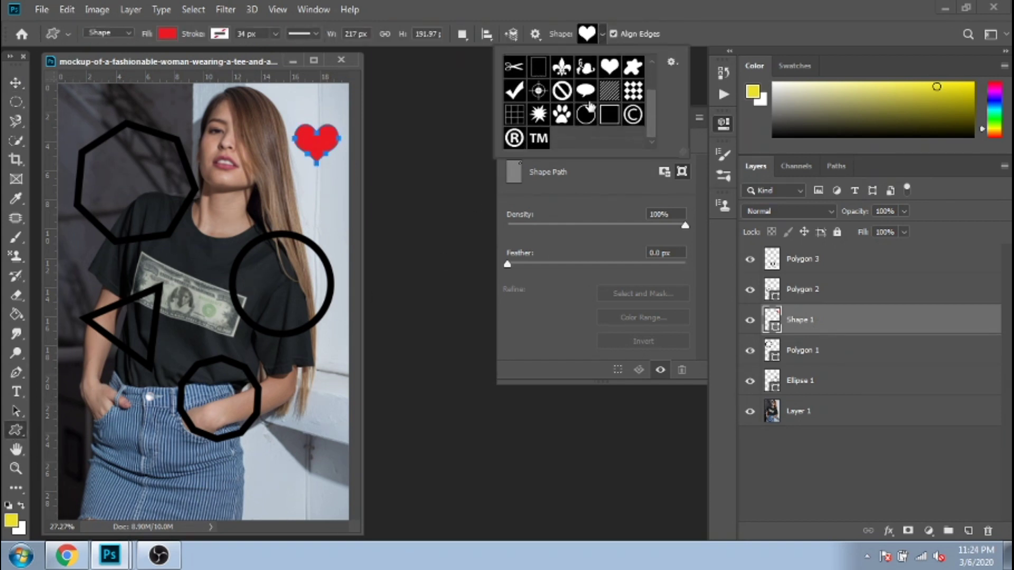
click(561, 114)
click(267, 457)
drag(268, 457, 307, 497)
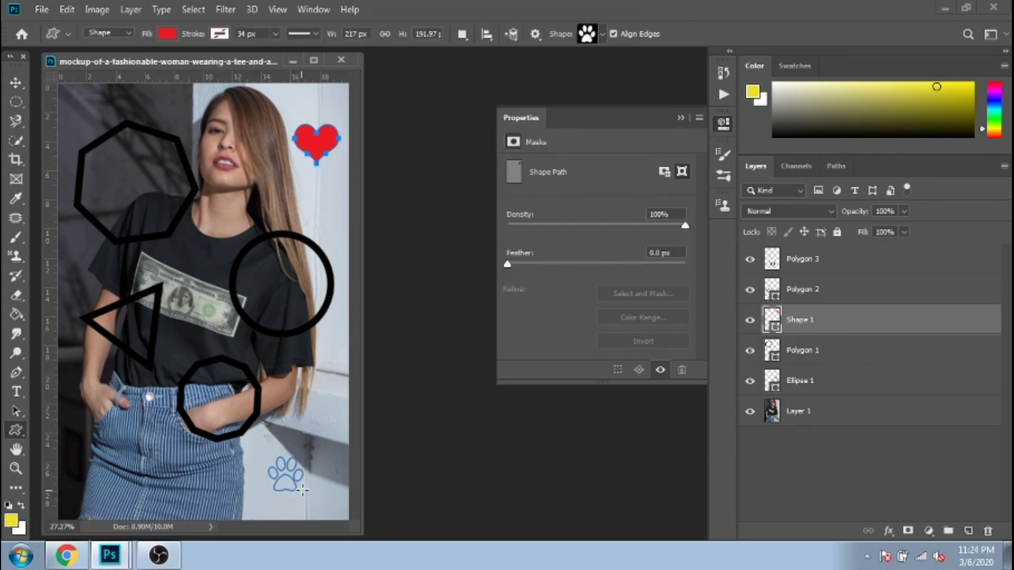
Step: Fill the paw light blue and move it up onto the T-shirt below the banknote
click(168, 34)
click(151, 168)
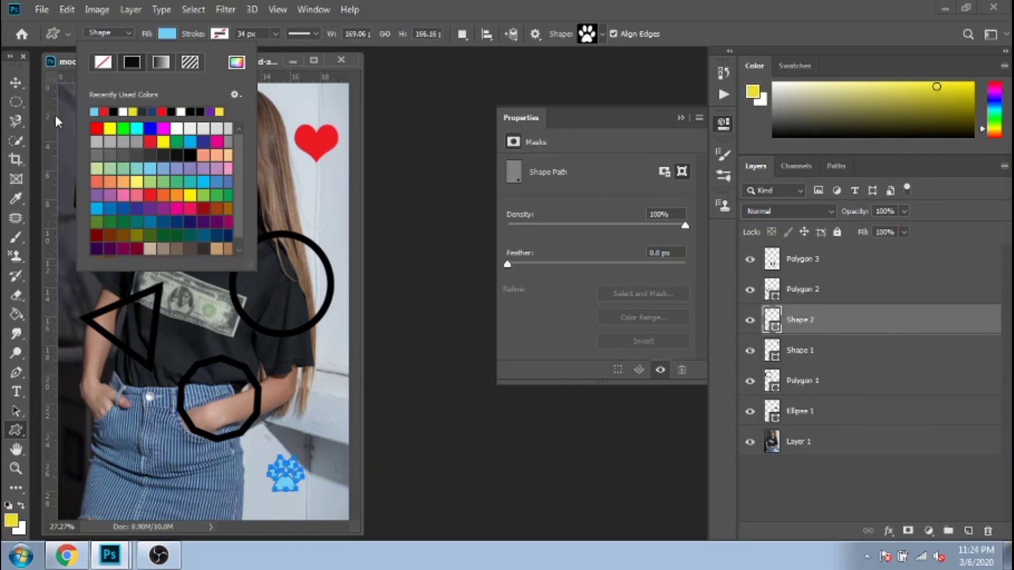
click(17, 83)
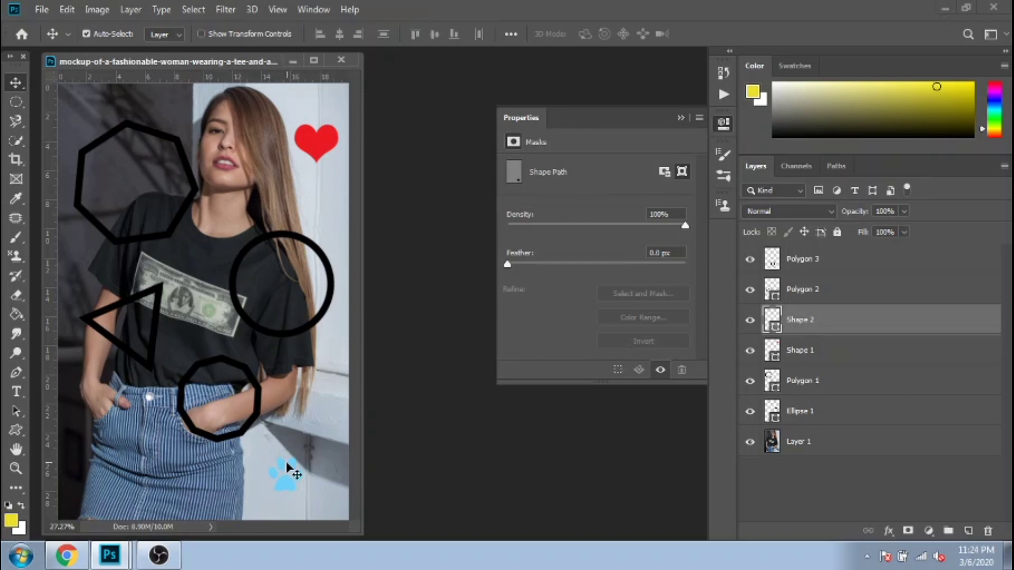
drag(287, 468, 280, 420)
key(ctrl+z)
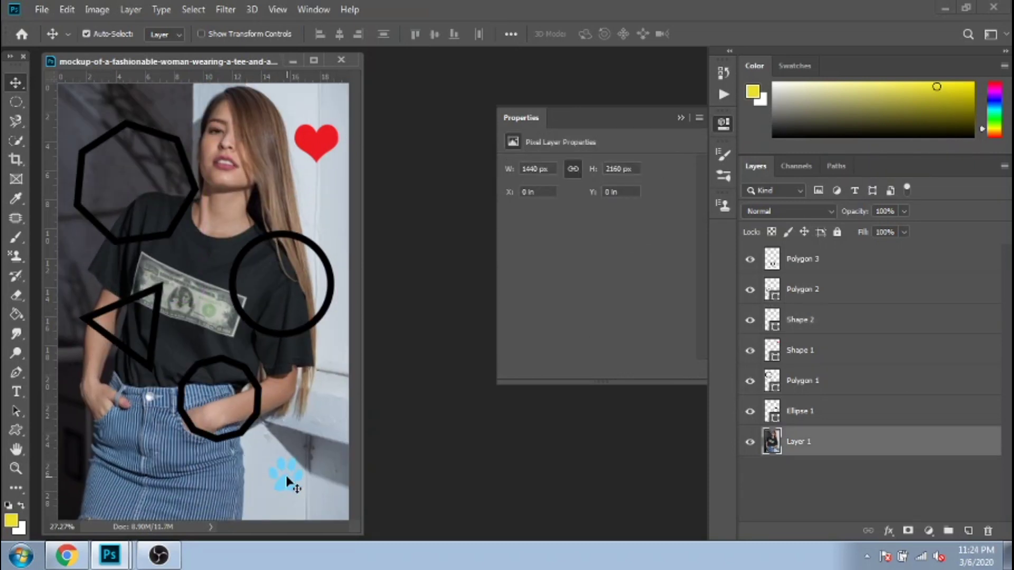
drag(287, 480, 177, 357)
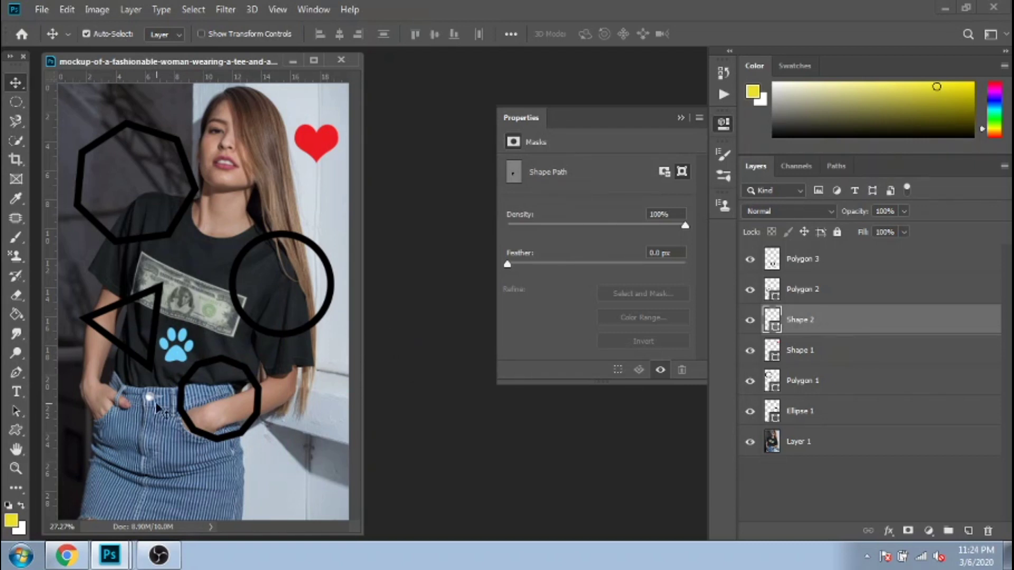
click(15, 470)
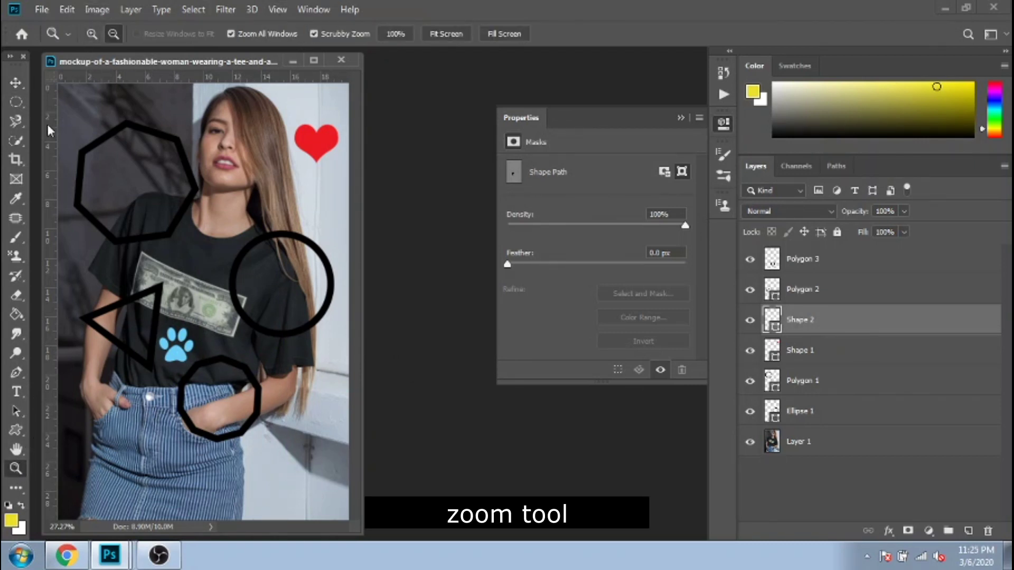
alt+click(206, 176)
alt+click(227, 154)
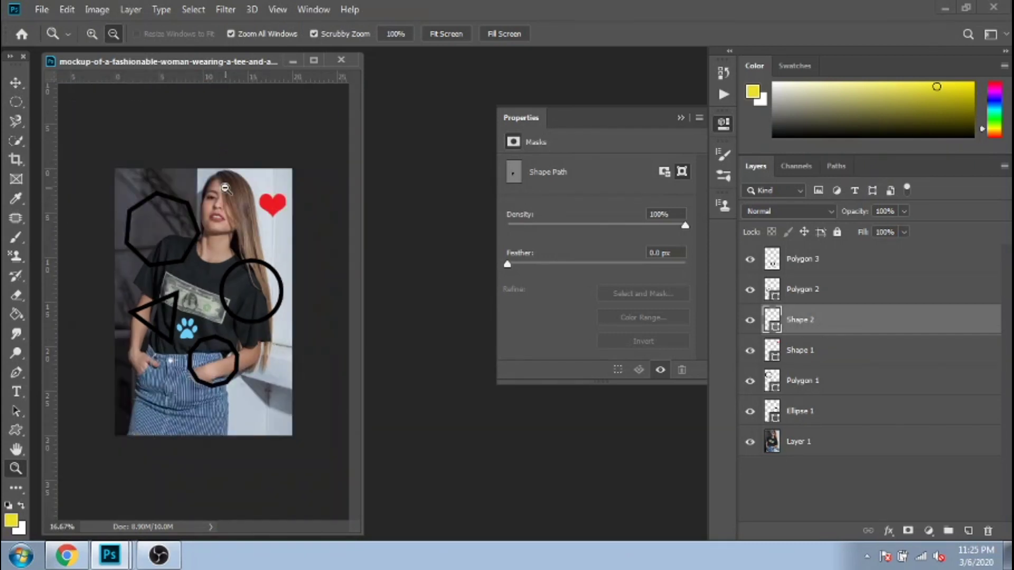
click(92, 33)
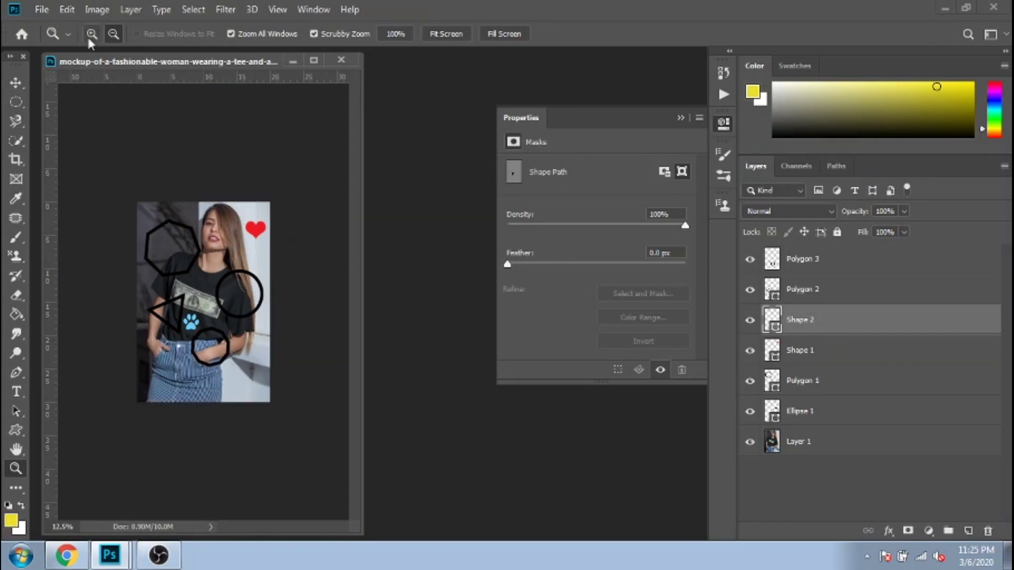
click(217, 228)
click(219, 219)
click(224, 204)
click(229, 192)
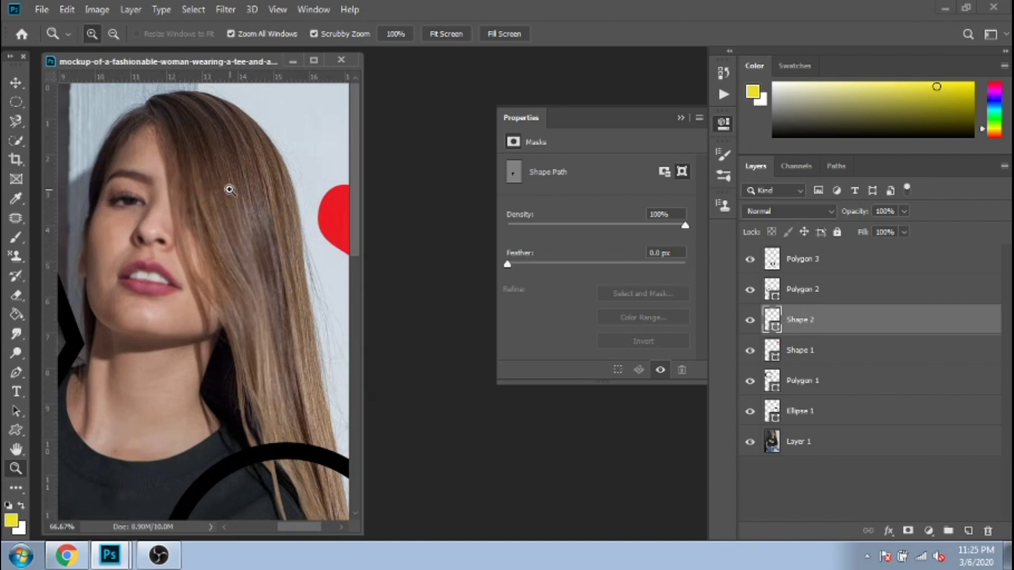
right_click(184, 146)
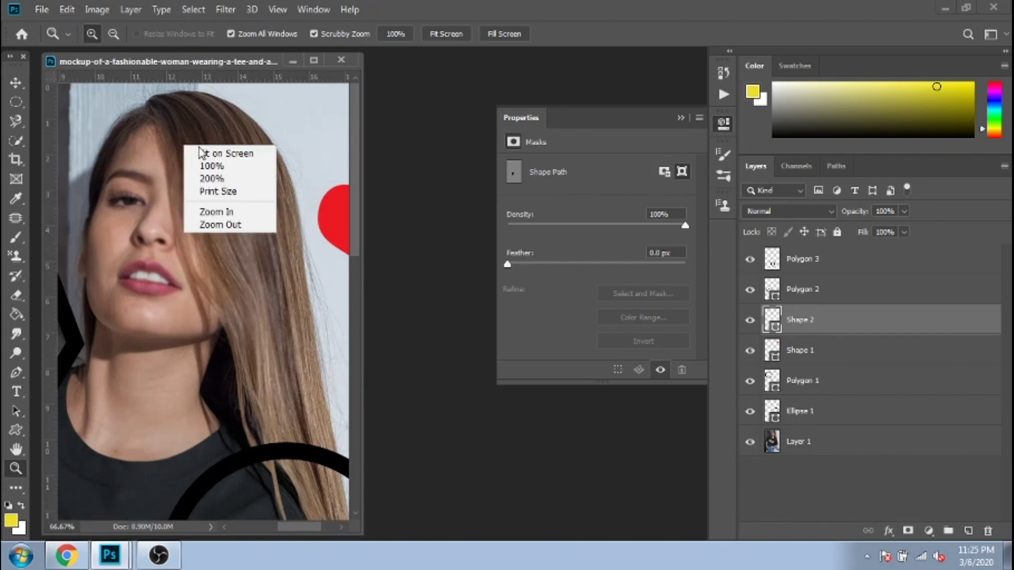
click(209, 153)
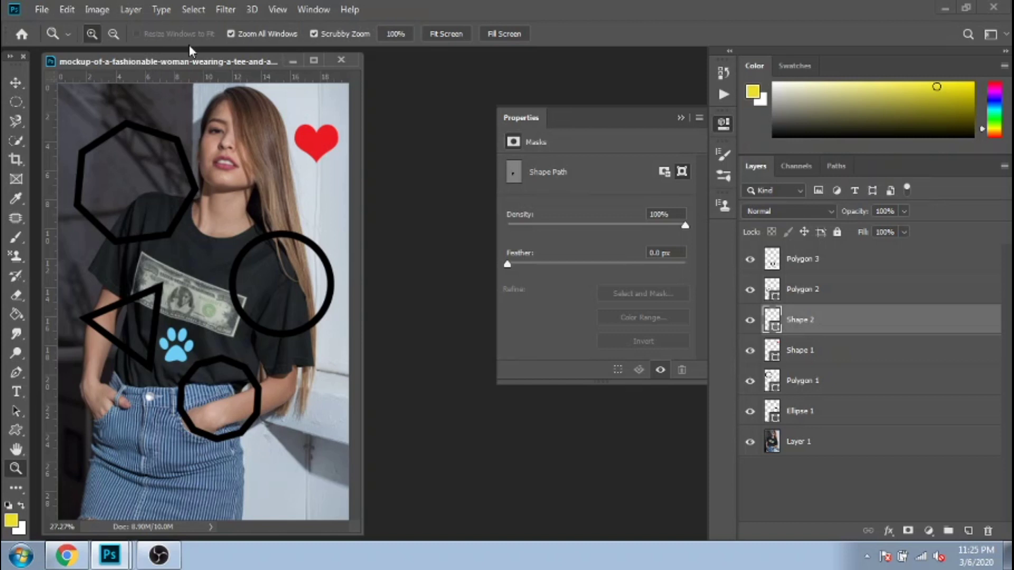
Step: Type the name on the T-shirt, size it 72 then 150 pt, and commit it
click(16, 392)
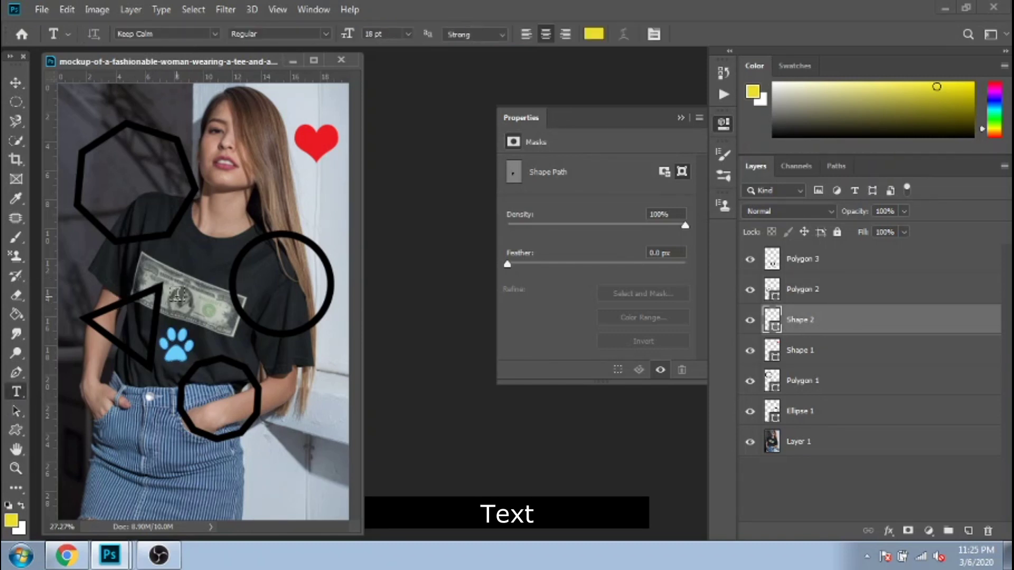
click(201, 261)
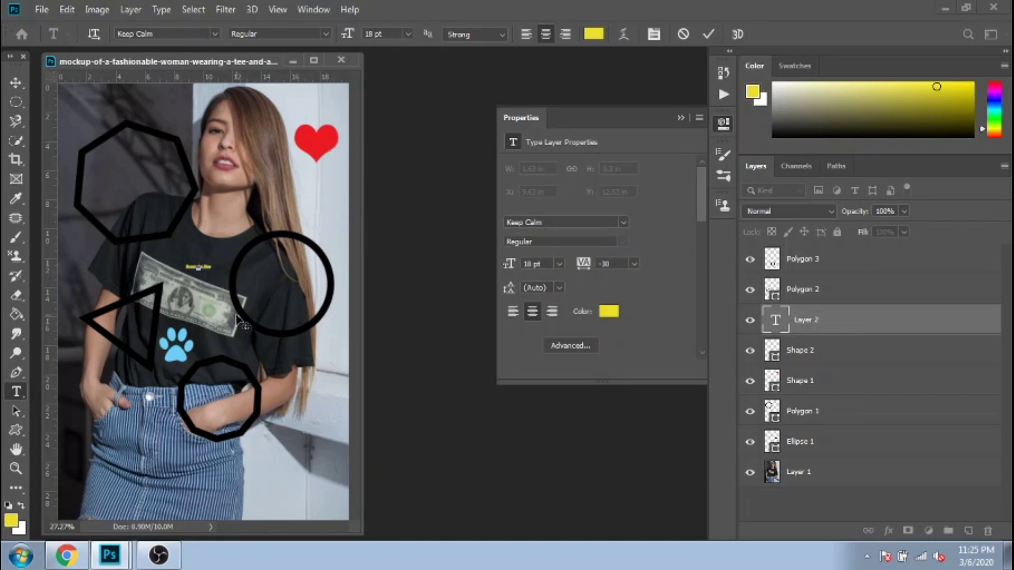
key(ctrl+a)
click(408, 35)
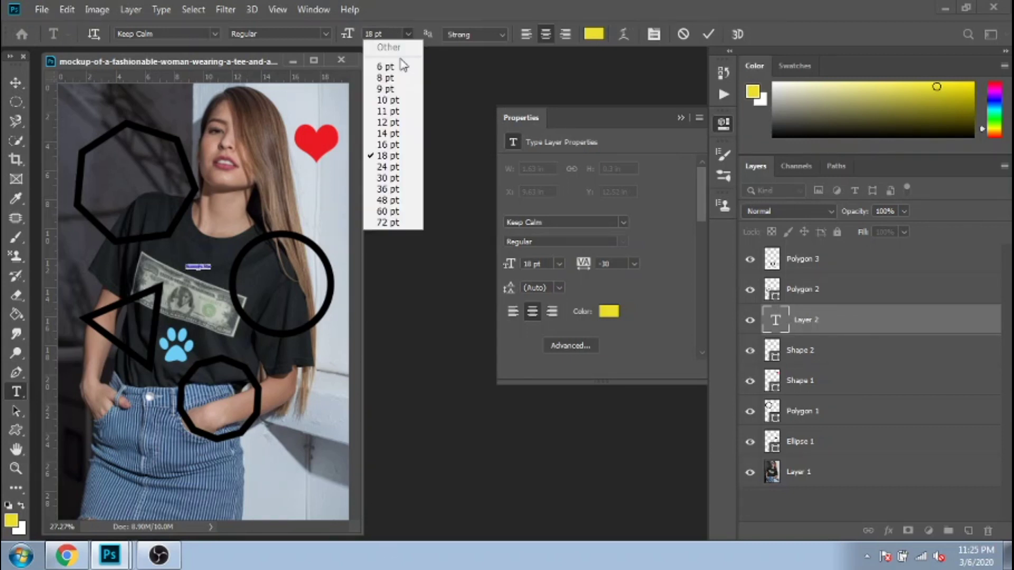
click(387, 223)
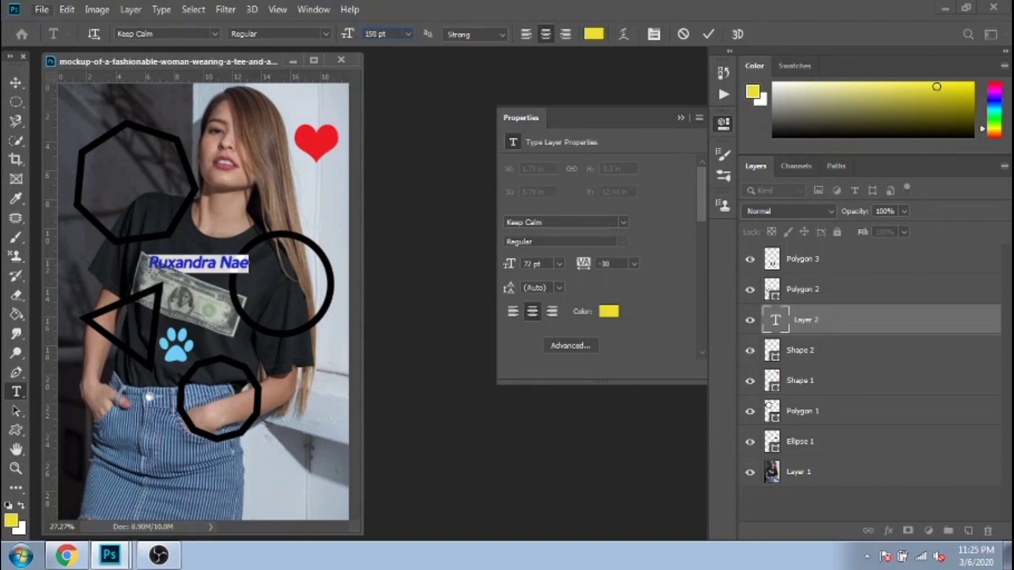
key(Return)
click(16, 83)
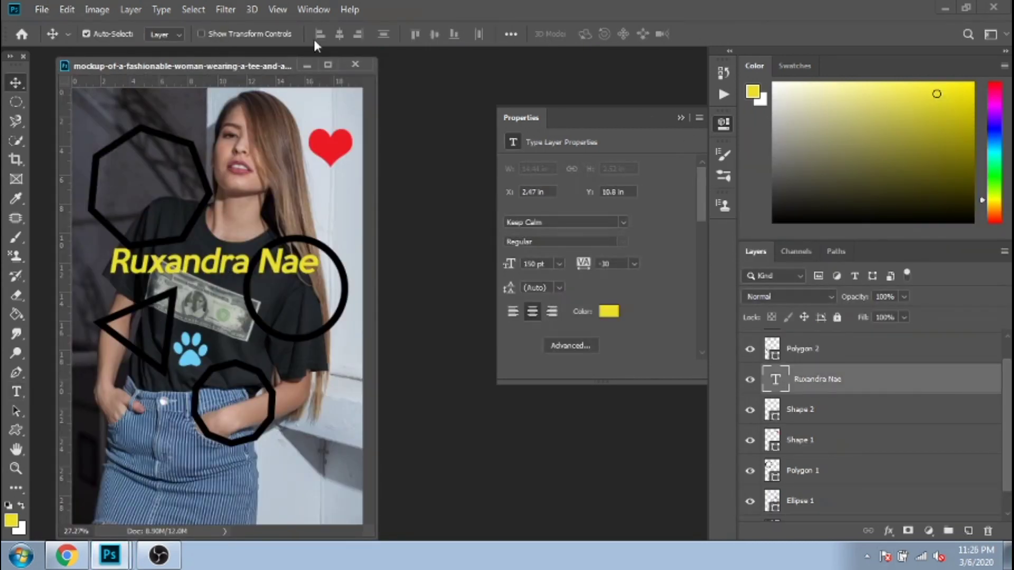
click(724, 123)
Step: Show the Character panel and break the name caption onto two lines
click(315, 9)
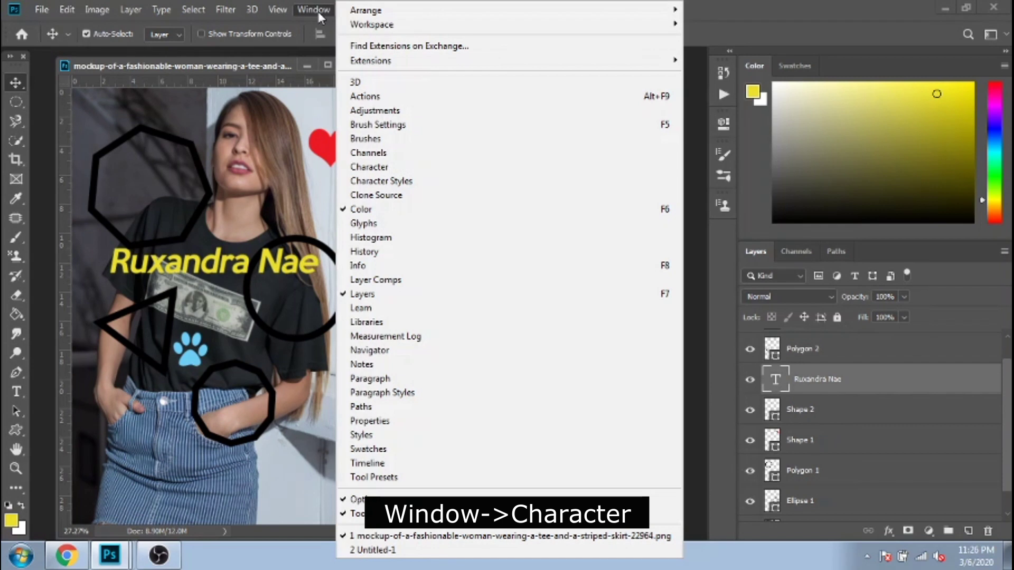
click(399, 168)
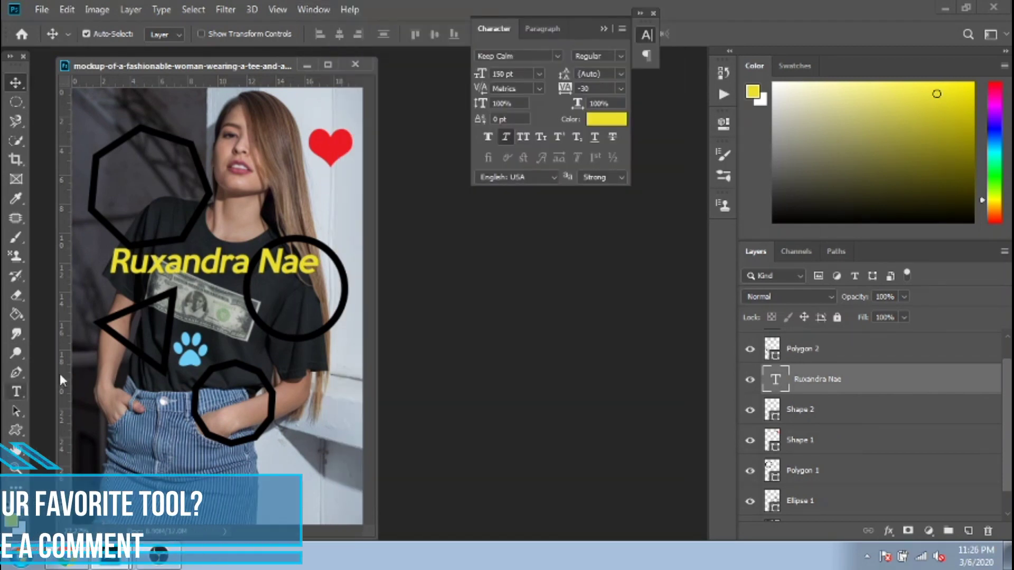
click(512, 77)
double_click(242, 262)
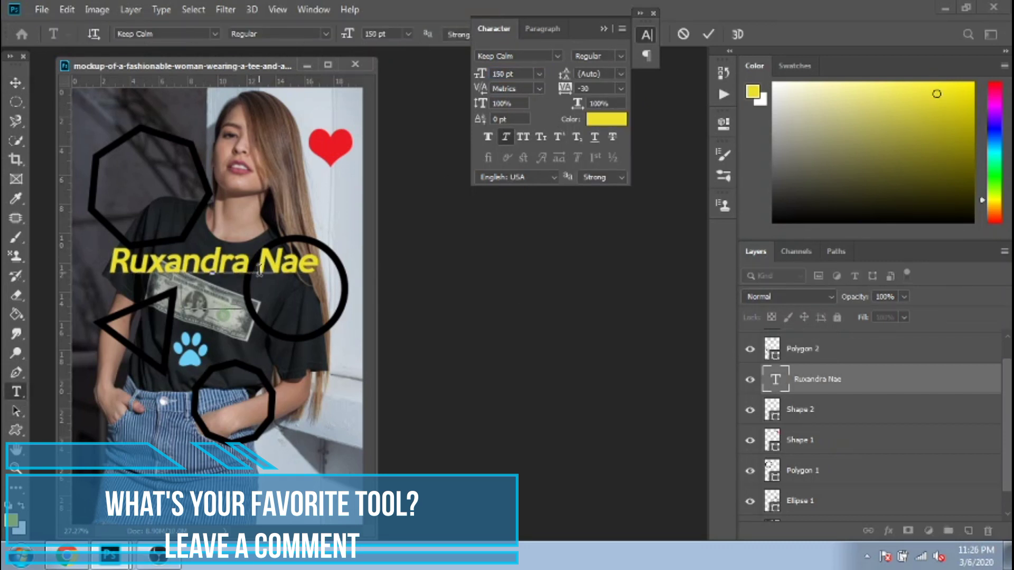
key(Return)
Step: Try line spacing values of 72, 6 and 8 pt on both lines of the name
click(620, 74)
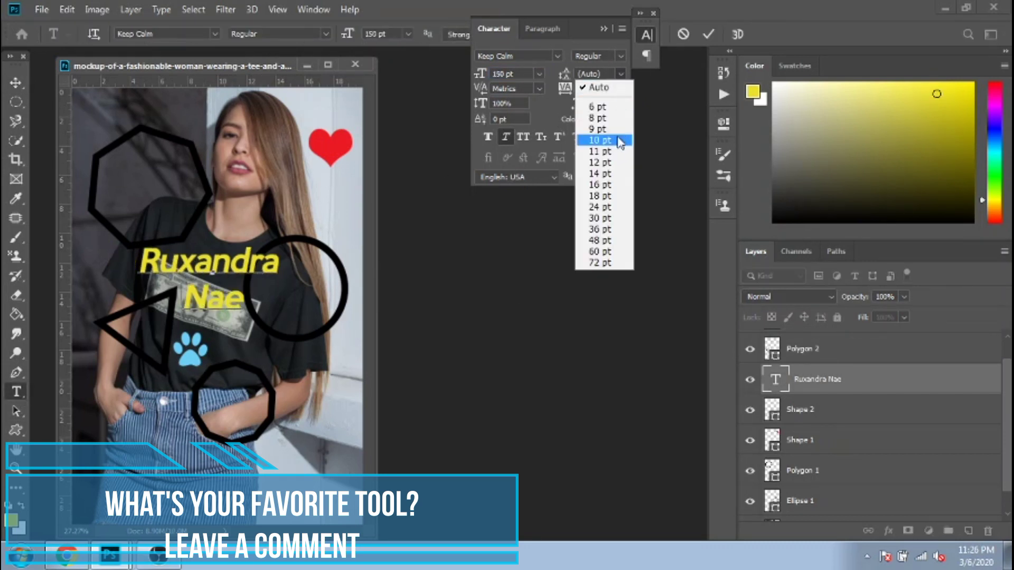
click(596, 263)
key(ctrl+a)
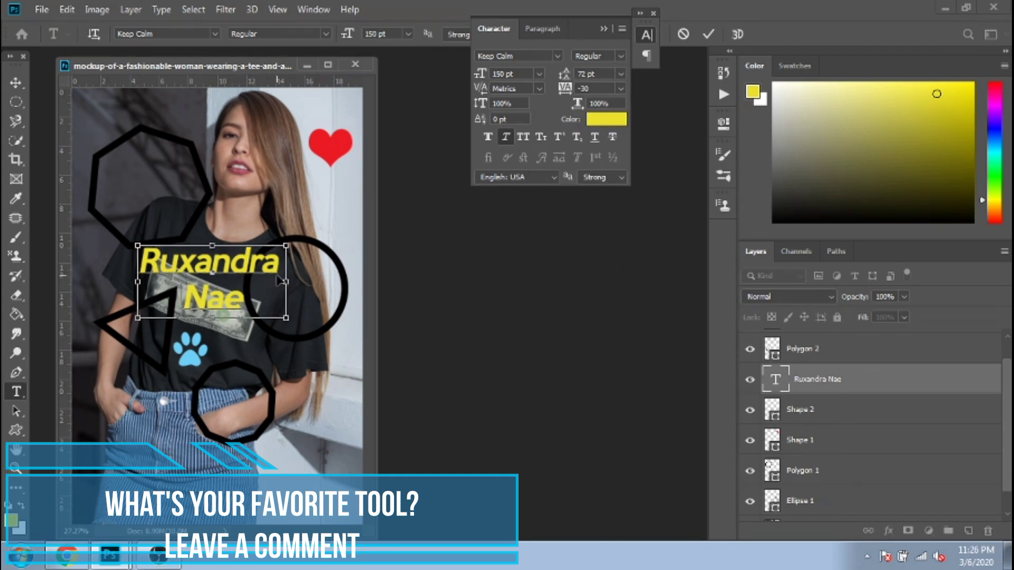
click(619, 78)
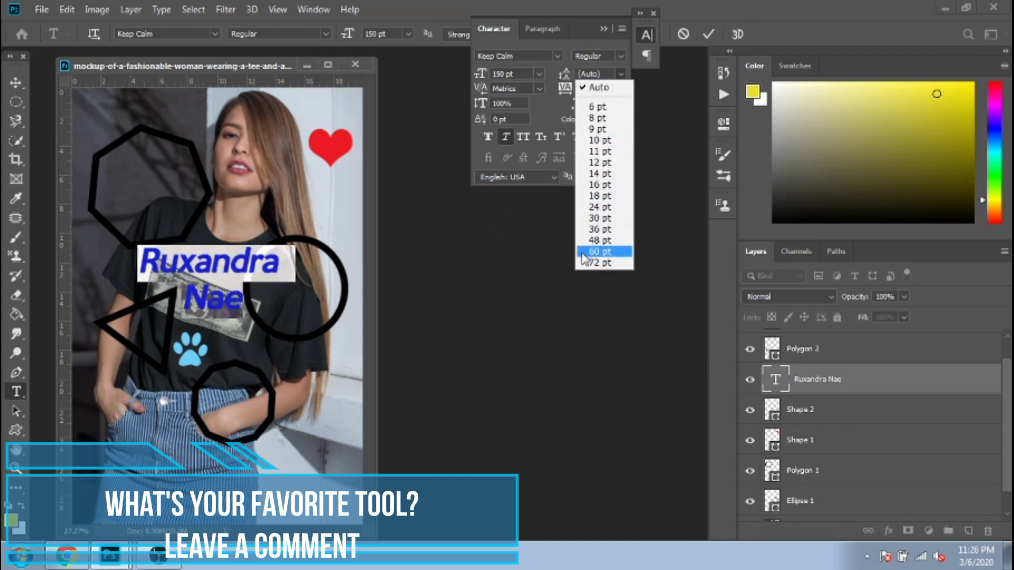
click(583, 261)
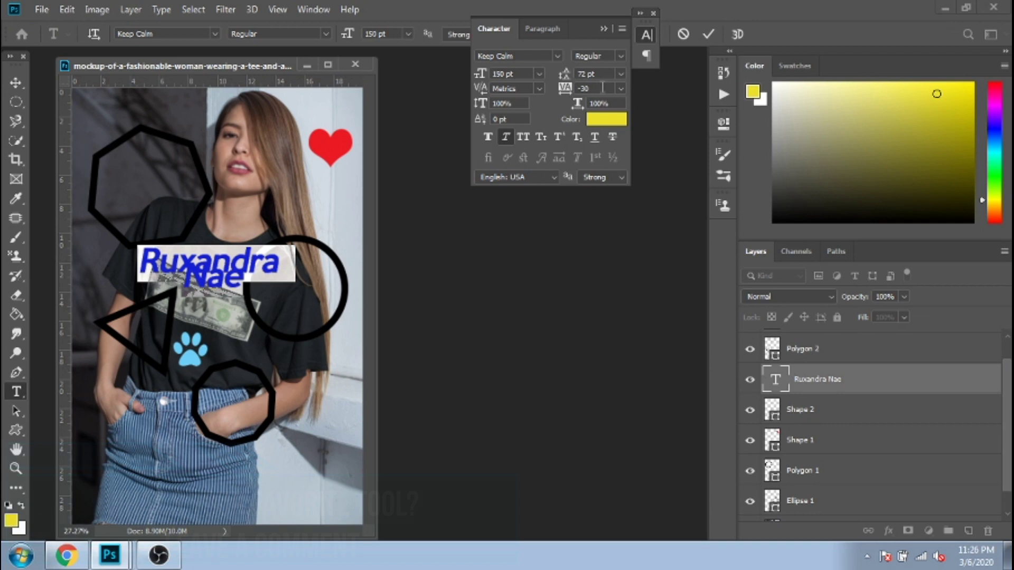
click(623, 77)
click(611, 104)
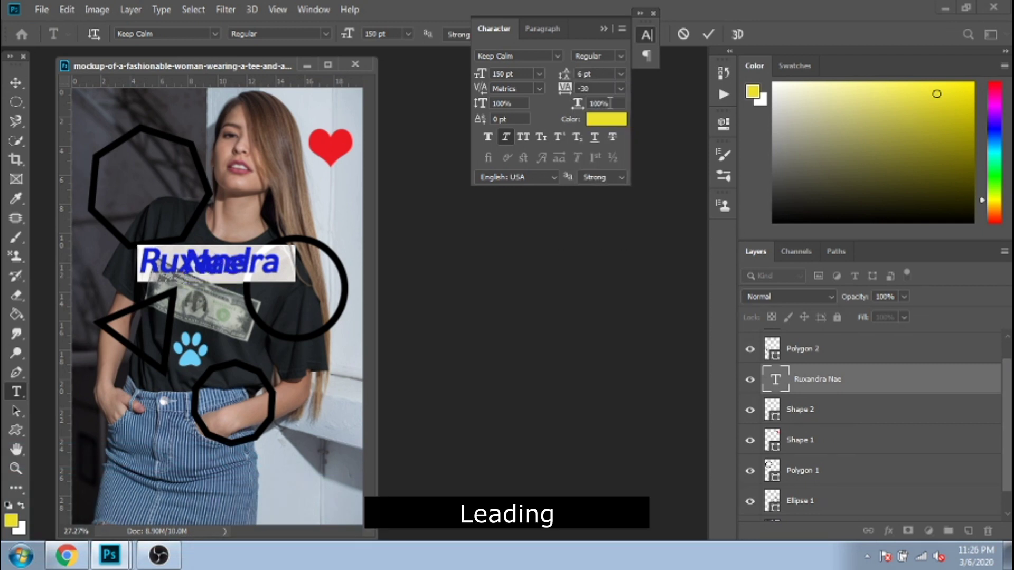
click(621, 77)
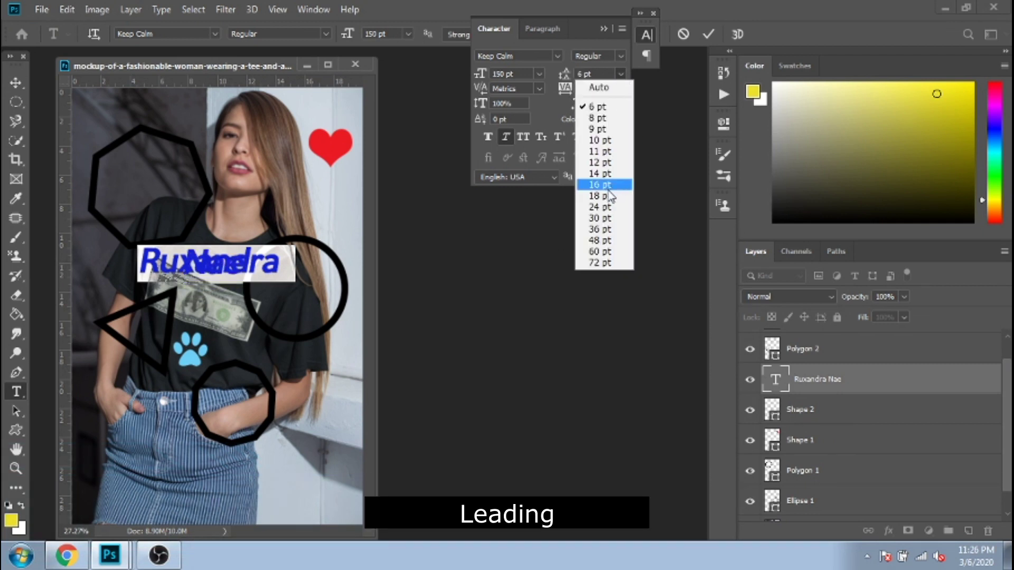
click(607, 117)
click(620, 78)
click(586, 263)
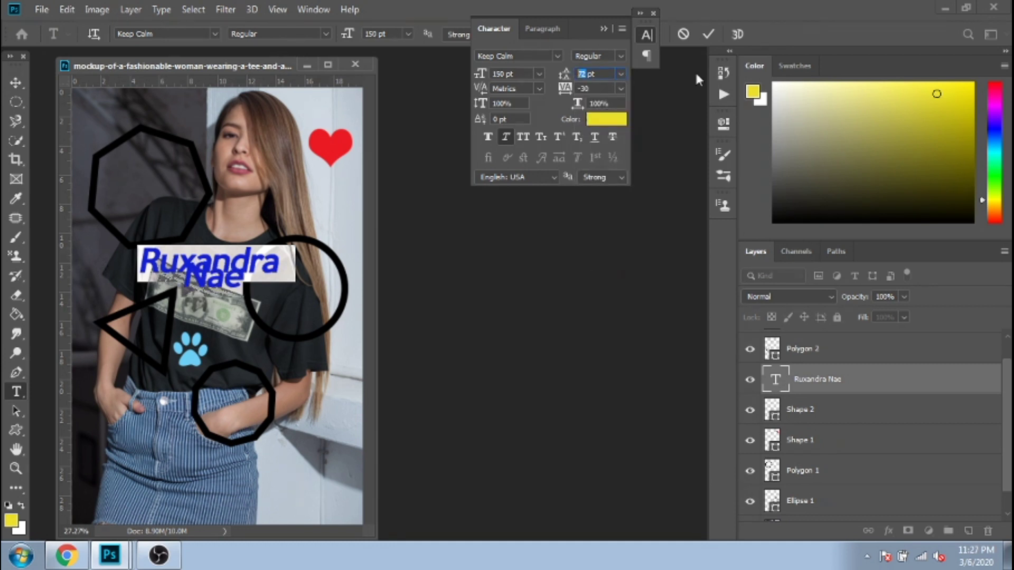
Step: Try 150 and 500 pt line spacing, then undo back to automatic leading
text(150)
key(Return)
double_click(584, 74)
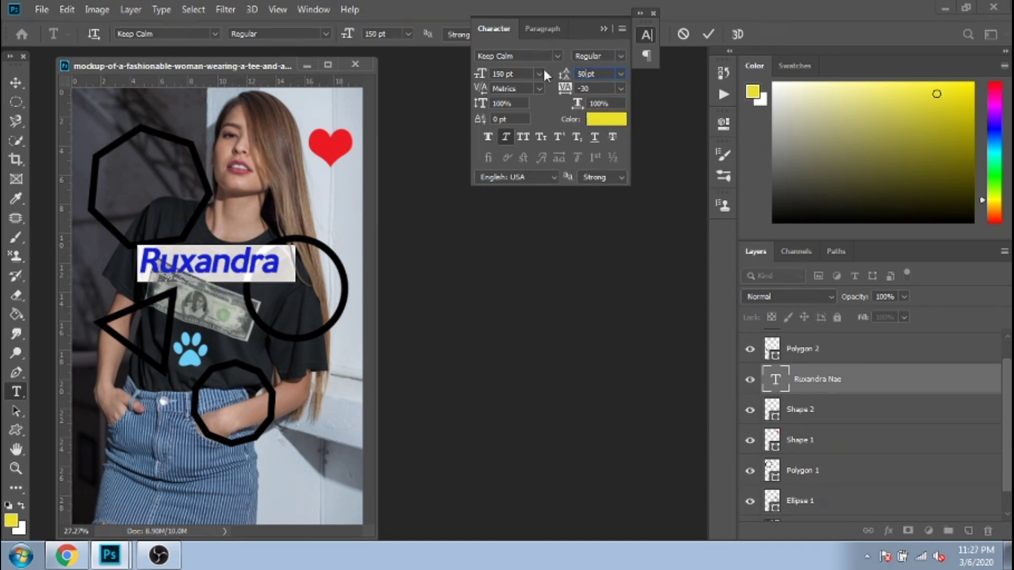
text(500)
key(Return)
key(ctrl+Return)
key(ctrl+z)
key(ctrl+z)
key(ctrl+z)
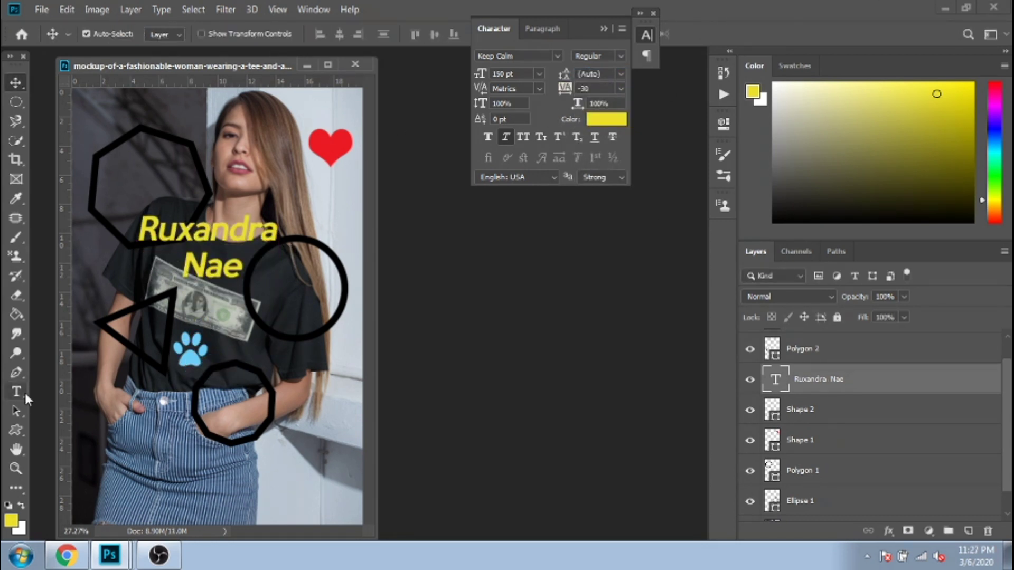
Step: Try letter tracking of 200 on the name caption, then reset tracking to 0
click(619, 88)
click(604, 179)
click(621, 88)
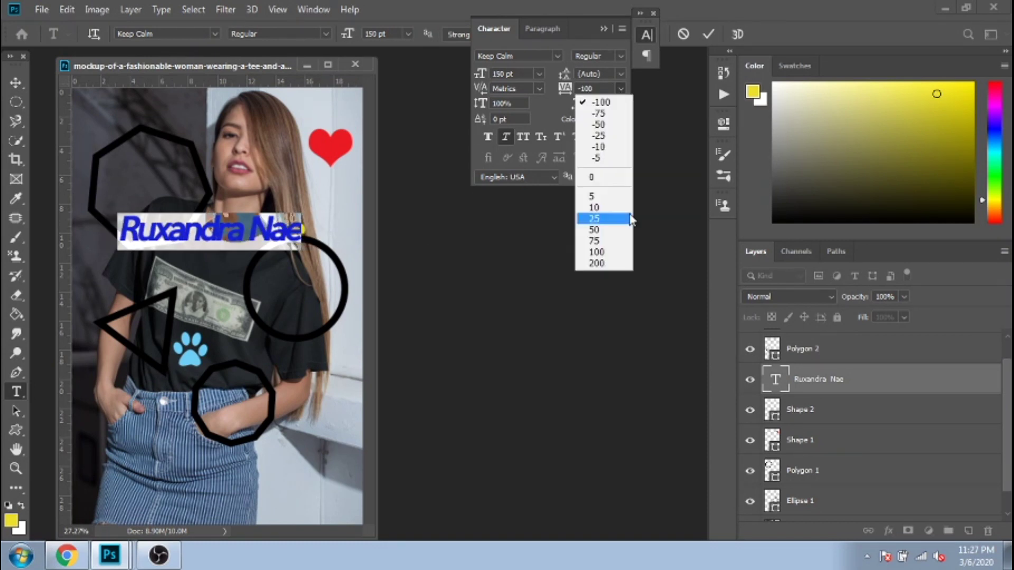
click(607, 263)
click(602, 103)
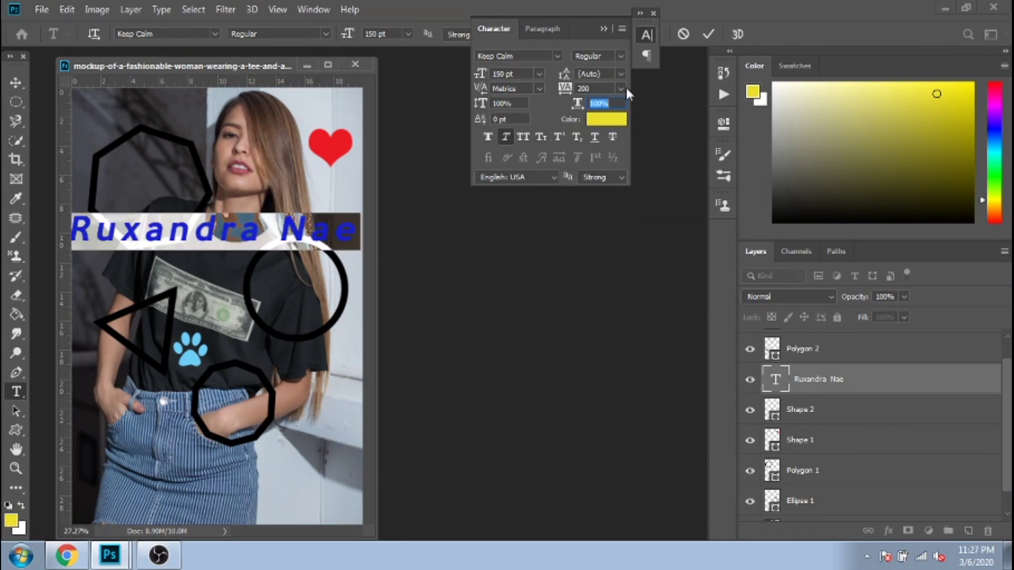
click(619, 88)
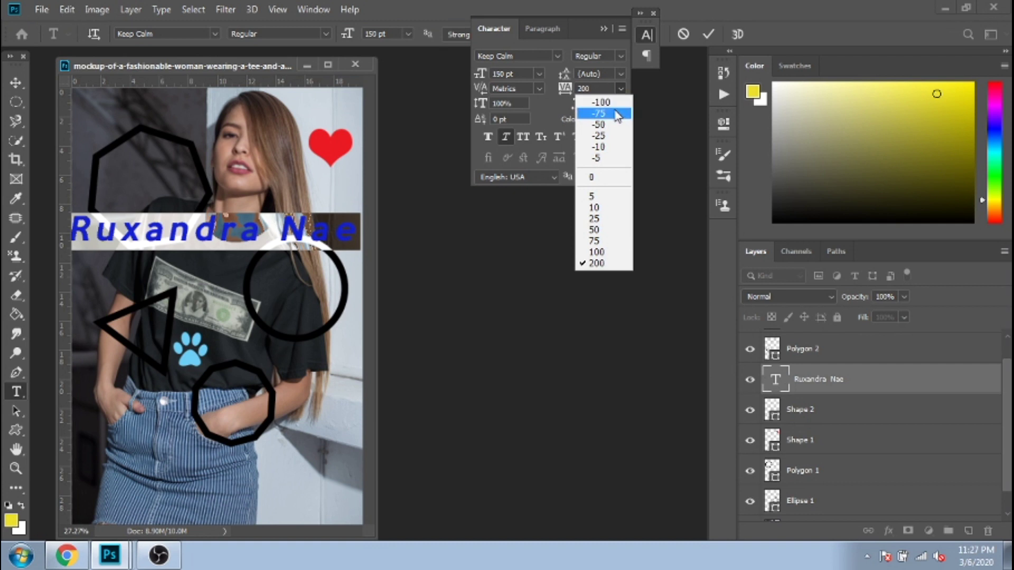
click(603, 179)
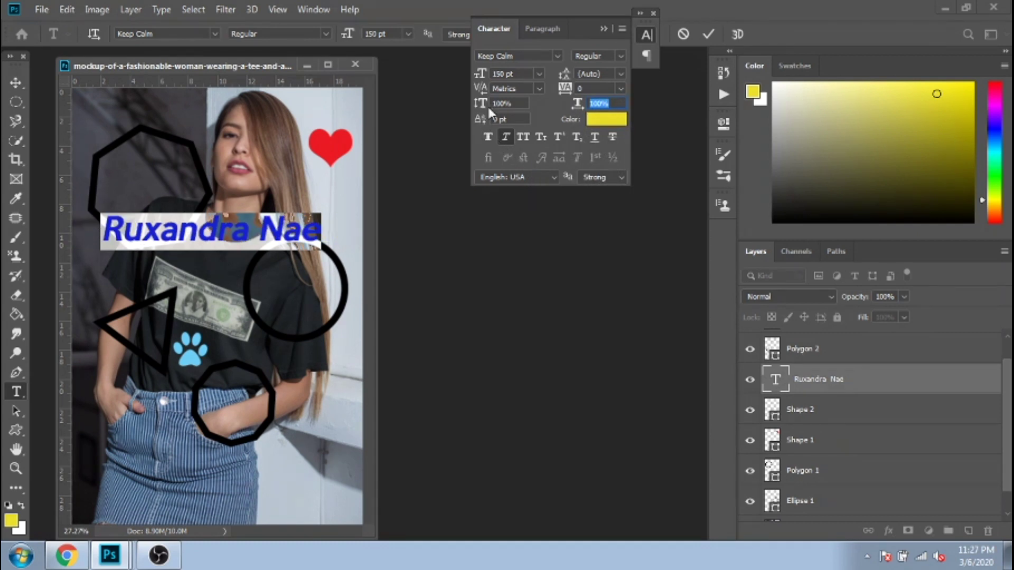
Step: Make the name upright faux bold in mixed case, commit it, and move it lower
click(505, 140)
click(489, 141)
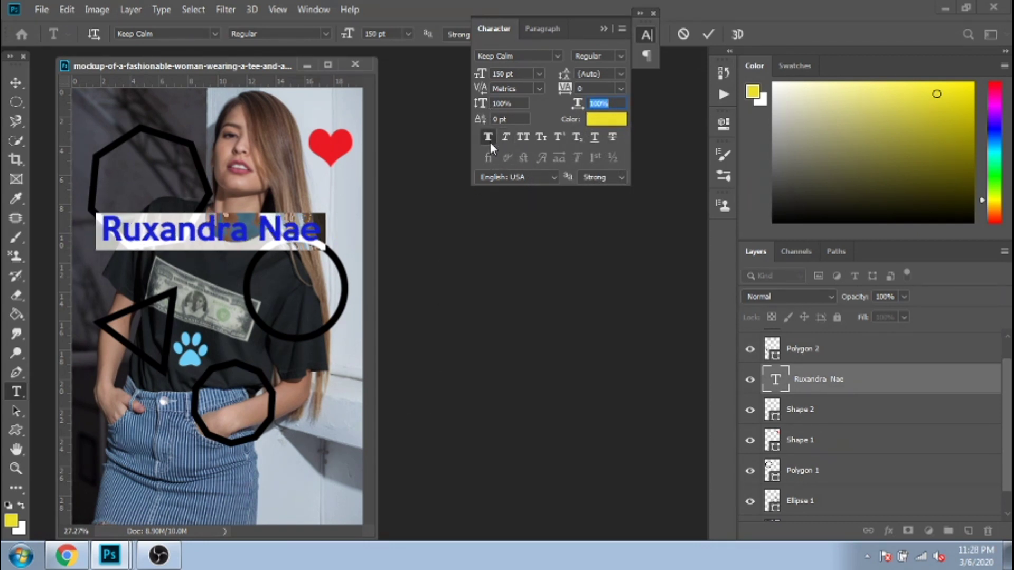
click(519, 137)
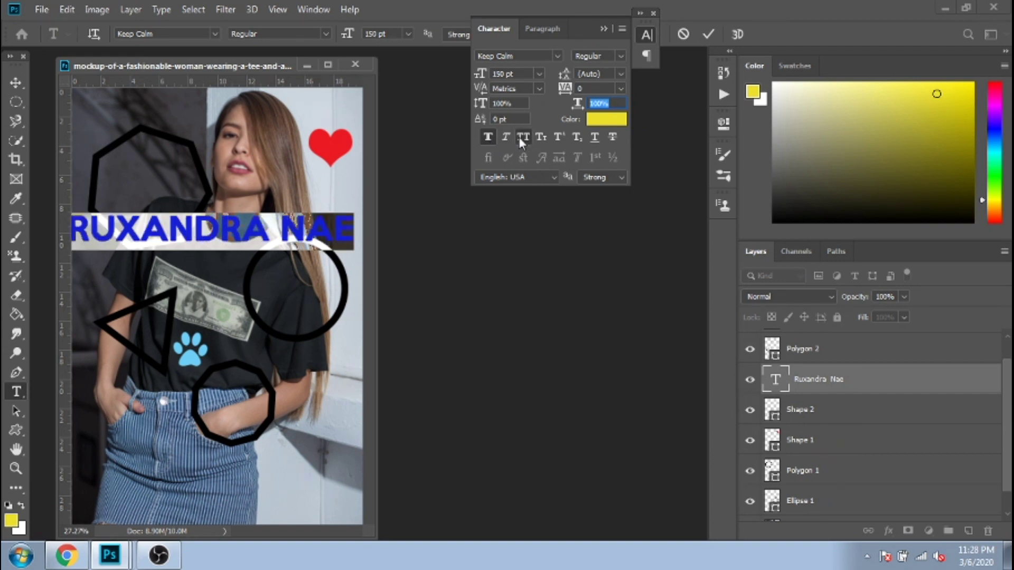
click(526, 137)
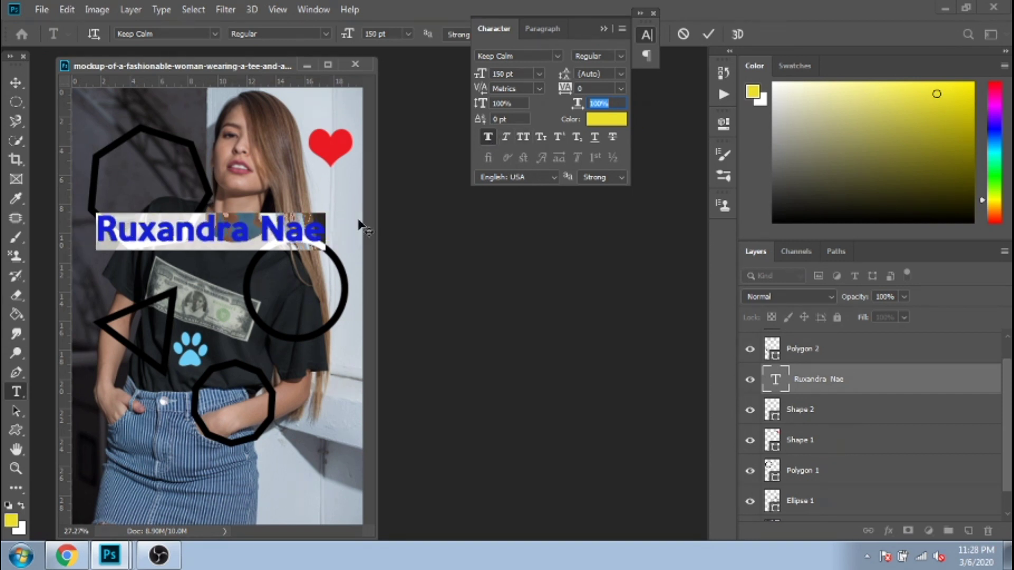
click(819, 386)
click(15, 83)
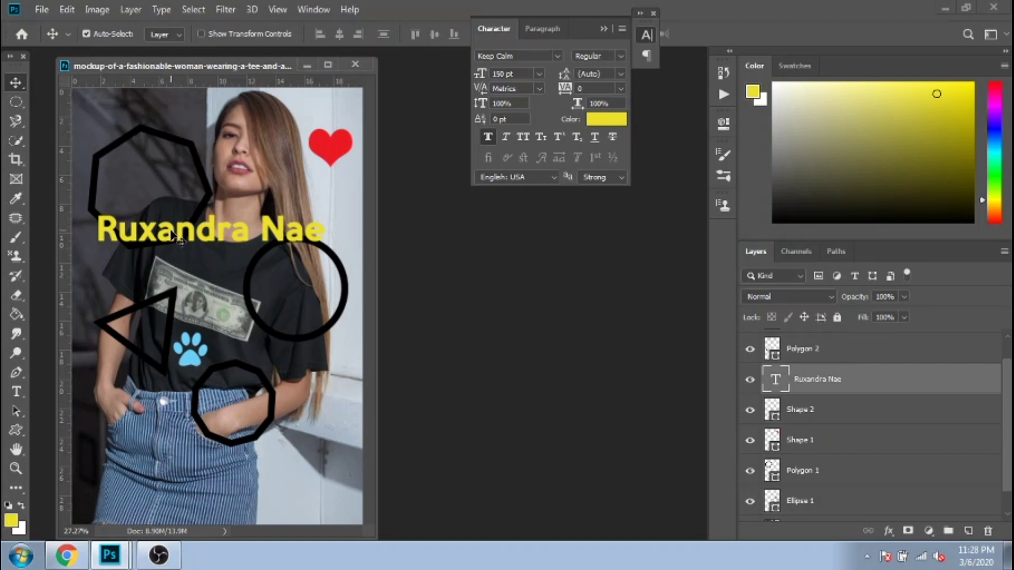
drag(180, 238, 177, 272)
Step: Add a black drop shadow at 100% opacity, size 0, offset about 21 px
right_click(817, 383)
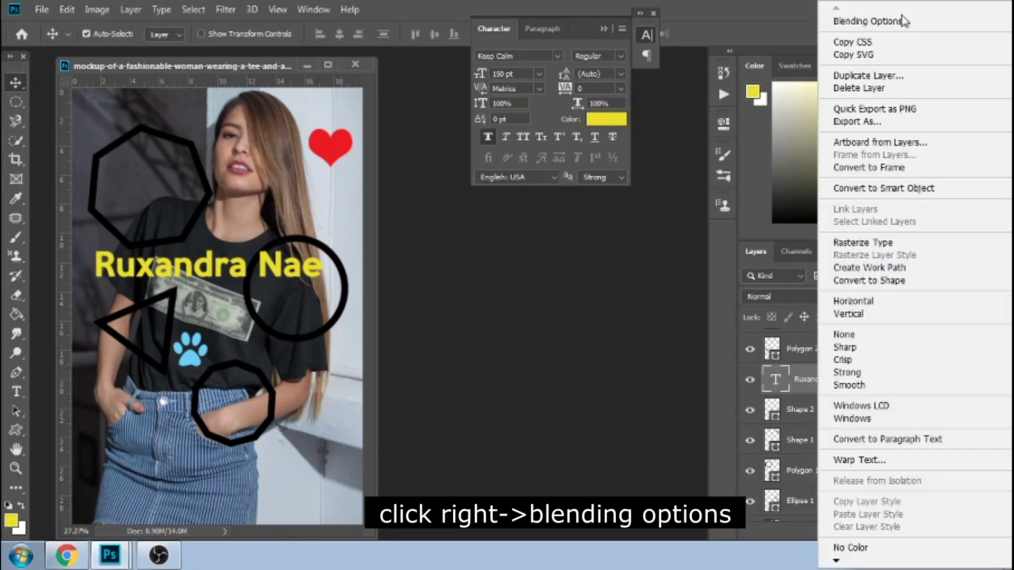
click(882, 24)
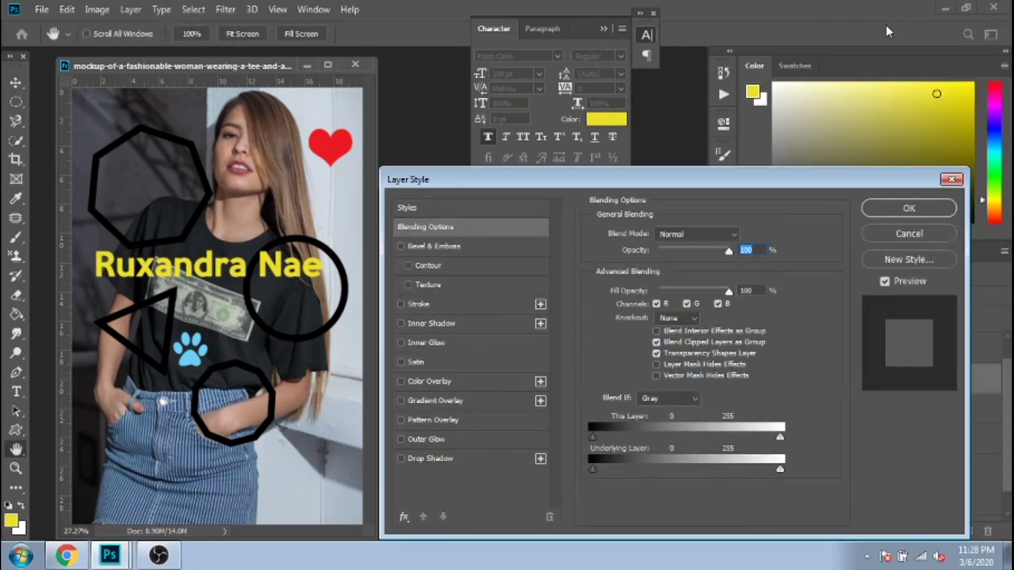
click(426, 457)
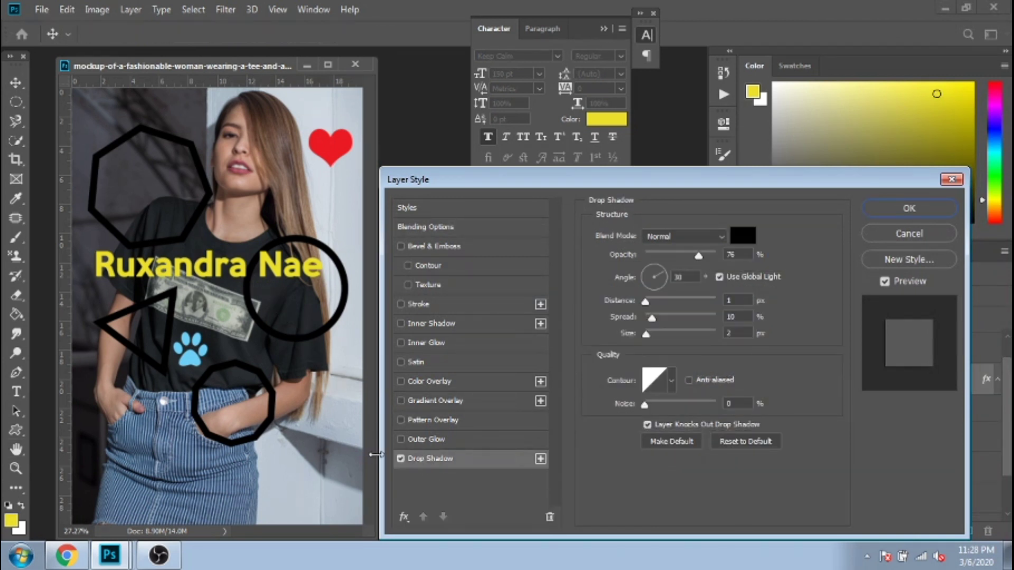
mouse_move(233, 271)
mouse_down()
mouse_move(246, 275)
mouse_move(237, 272)
mouse_up()
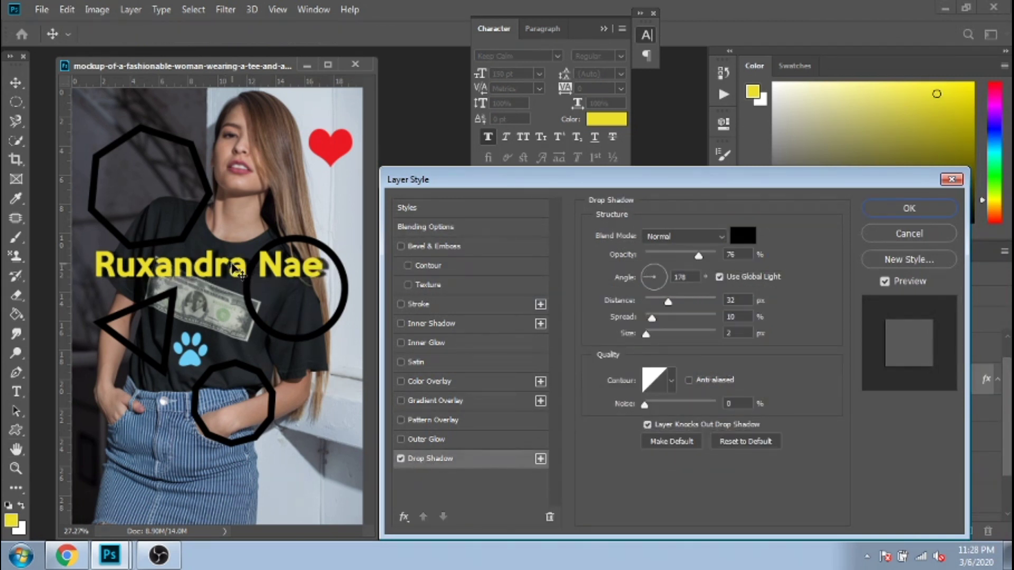
drag(700, 256, 746, 258)
drag(270, 273, 268, 276)
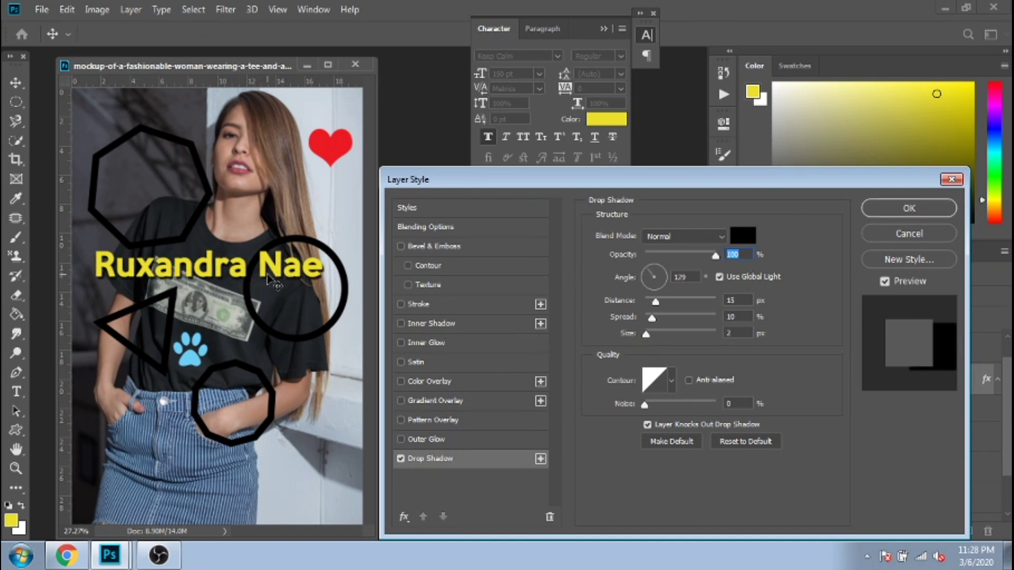
drag(642, 331, 686, 310)
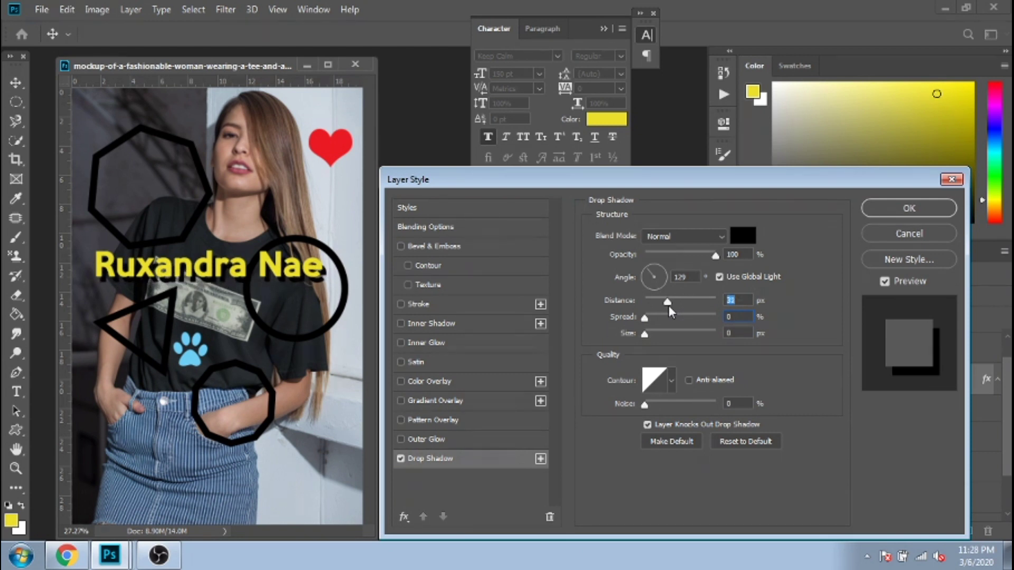
drag(294, 286, 285, 280)
Step: Set the drop shadow colour to white (ffffff) and nudge its offset to about 14 px
click(742, 236)
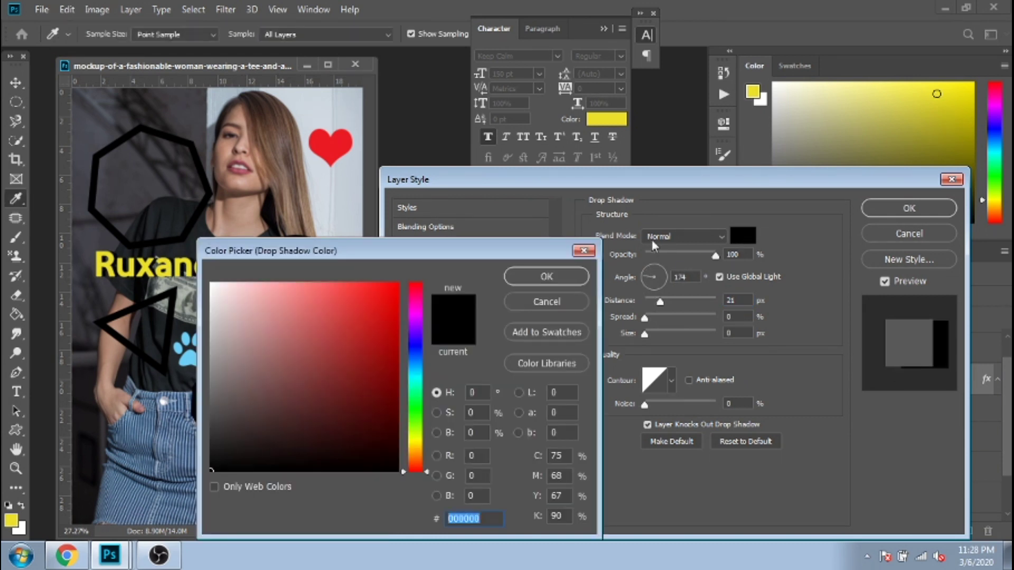
text(ffffff)
click(549, 275)
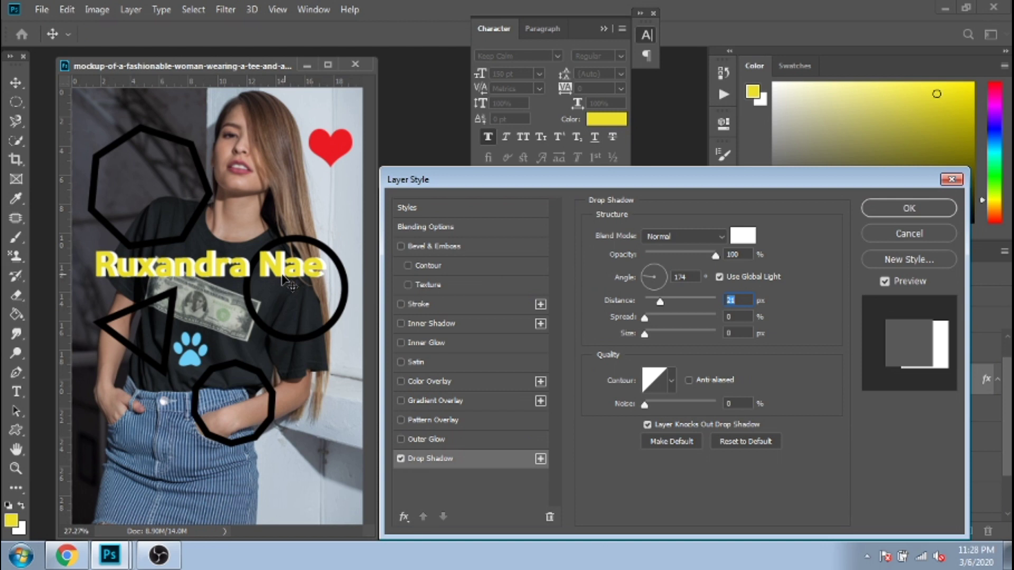
drag(287, 283, 290, 283)
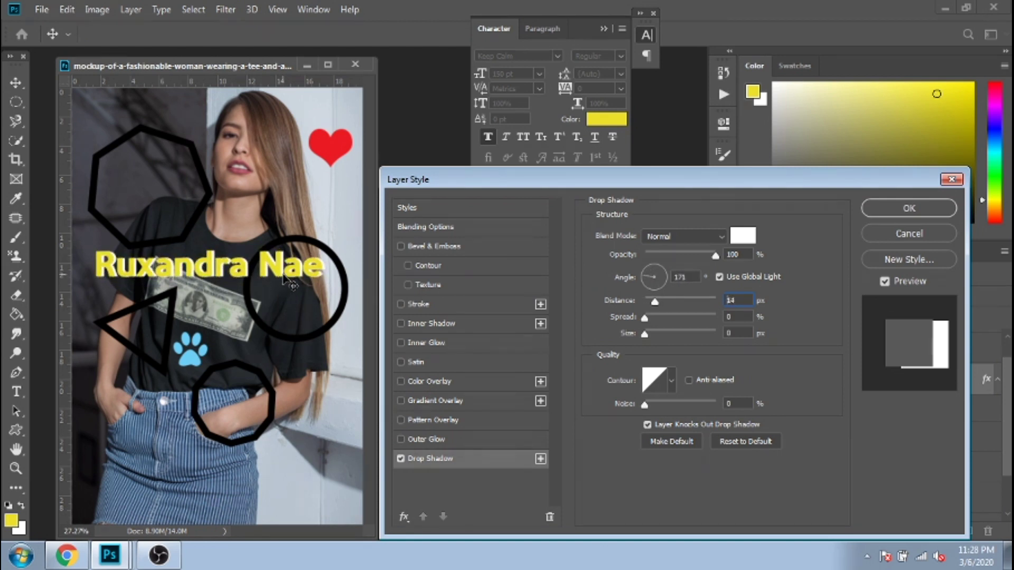
Step: Try Linear Dodge and Pin Light blend modes, then keep the shadow Normal at 100% opacity
click(707, 236)
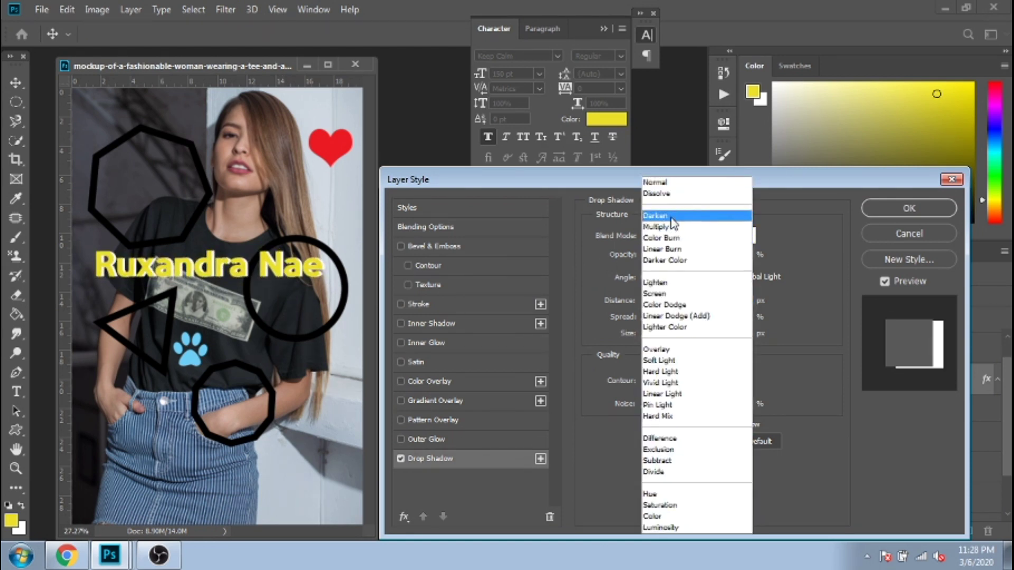
click(679, 315)
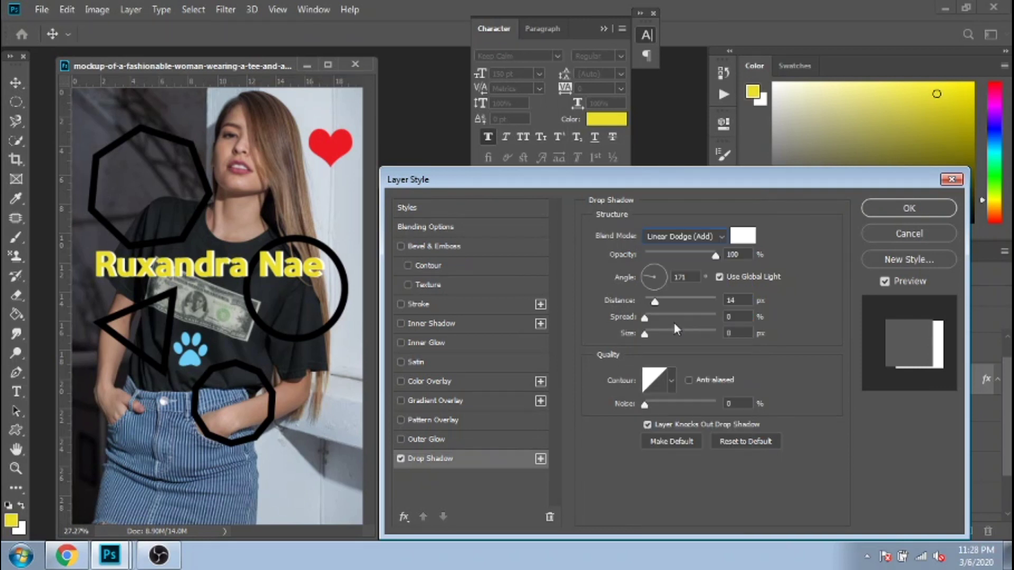
click(658, 239)
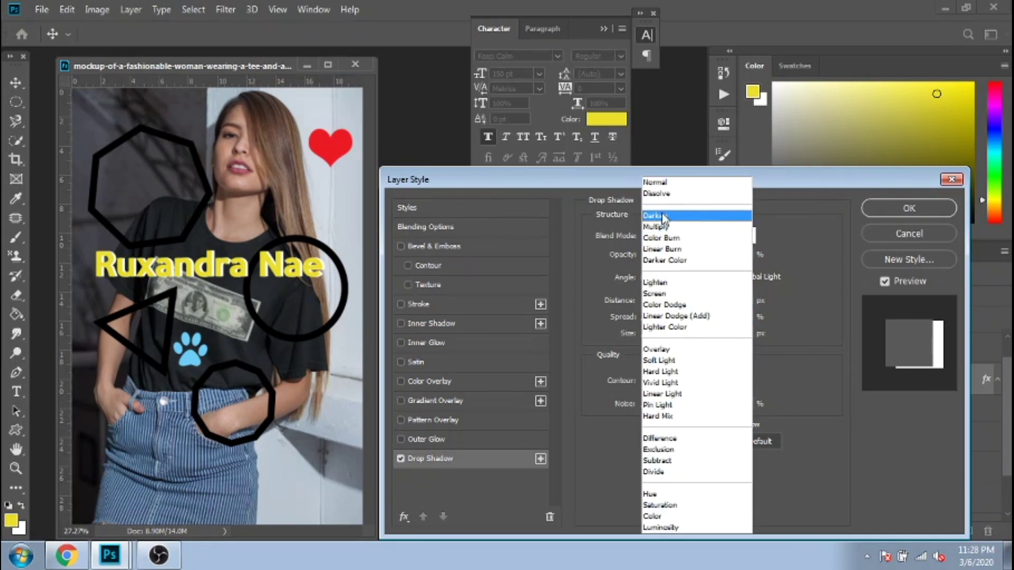
click(683, 405)
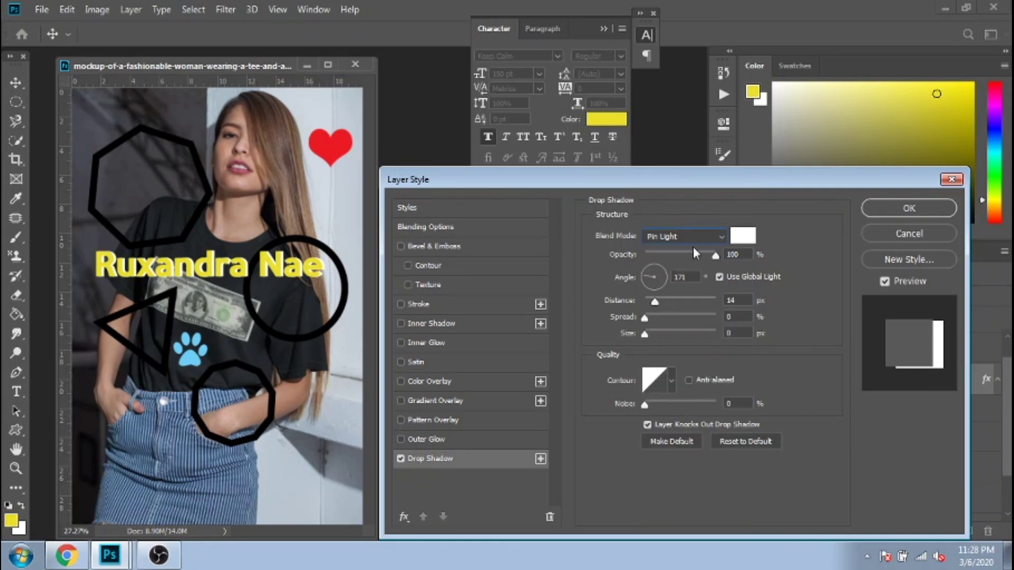
mouse_move(713, 258)
mouse_down()
mouse_move(676, 252)
mouse_move(717, 254)
mouse_up()
click(680, 232)
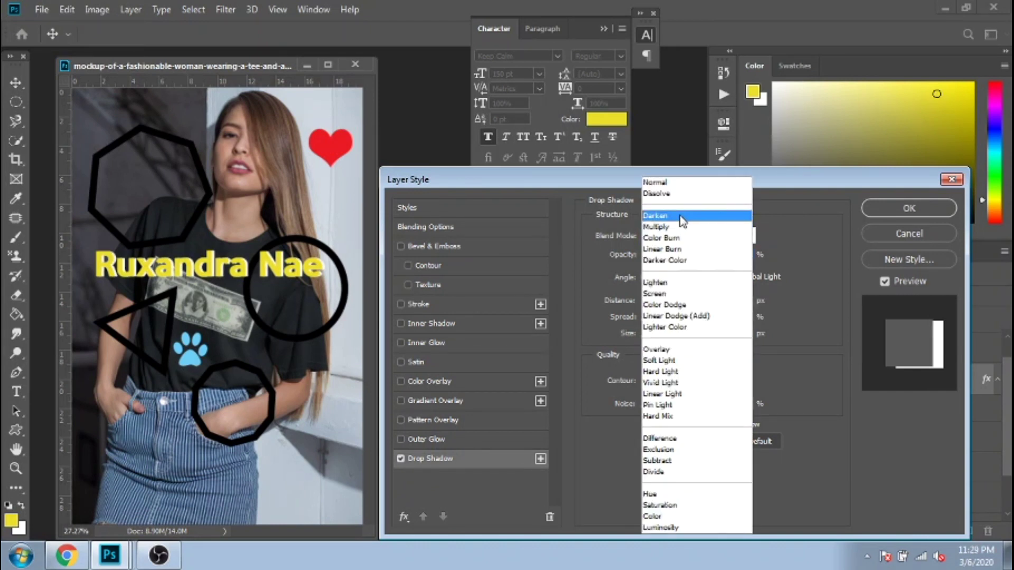
click(658, 185)
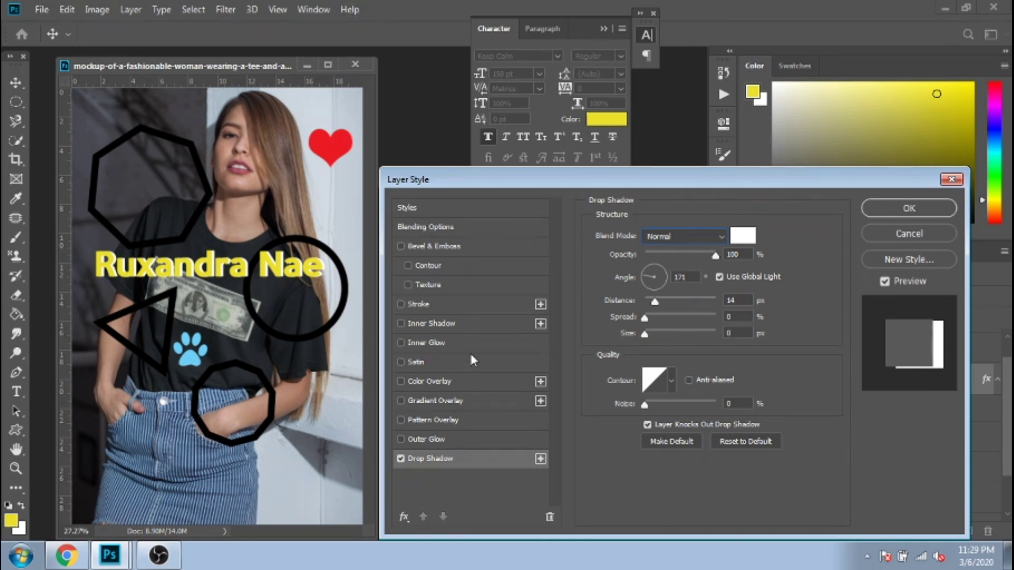
click(401, 457)
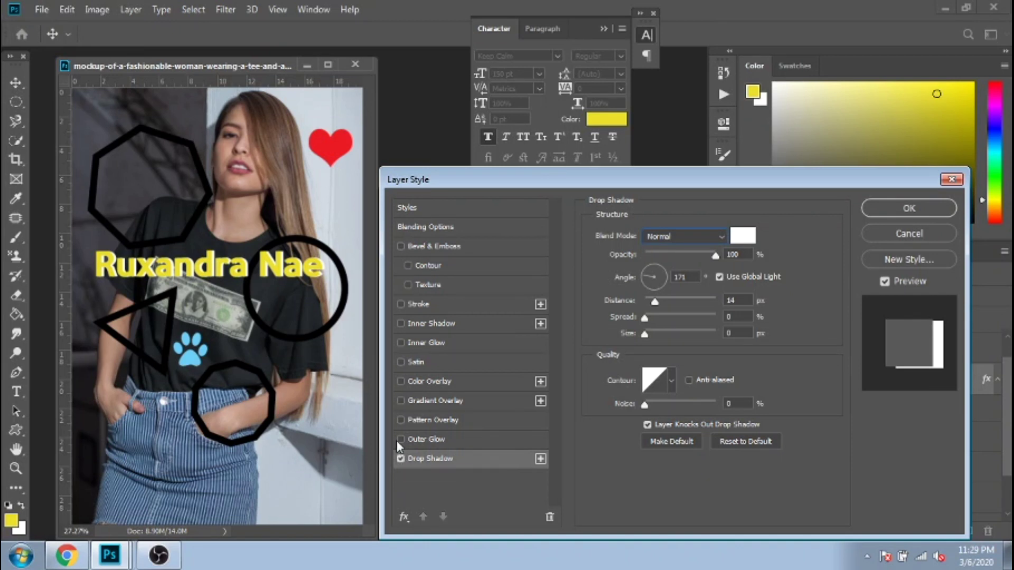
Step: Add a Color Overlay to the name text and pick a deep magenta colour
click(429, 380)
click(743, 235)
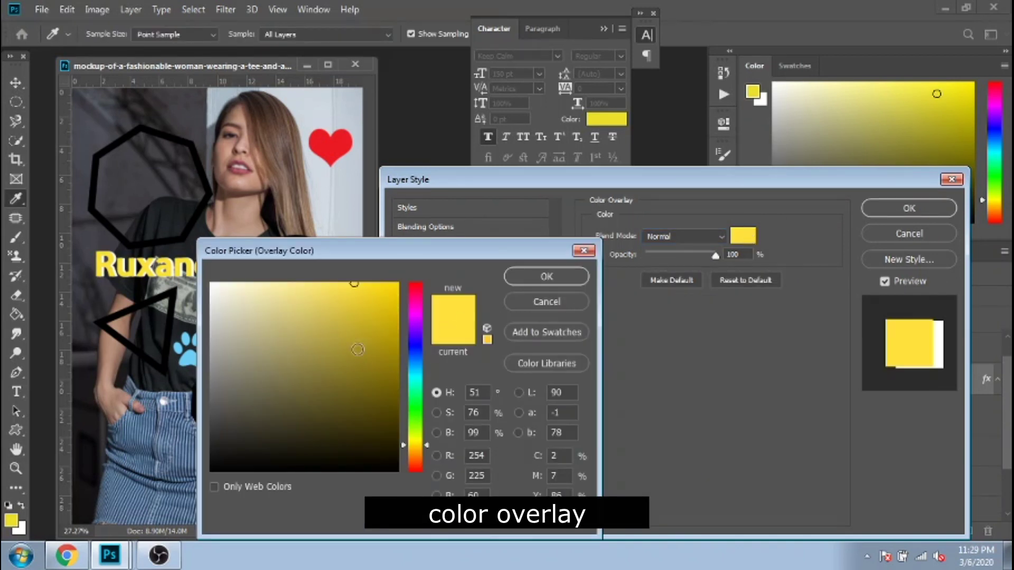
click(413, 311)
click(381, 321)
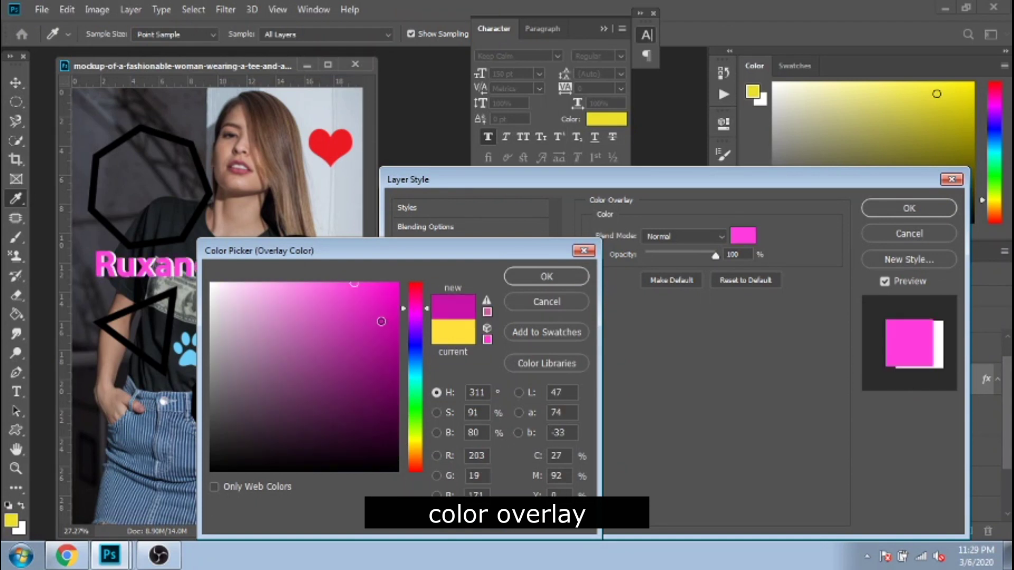
click(555, 275)
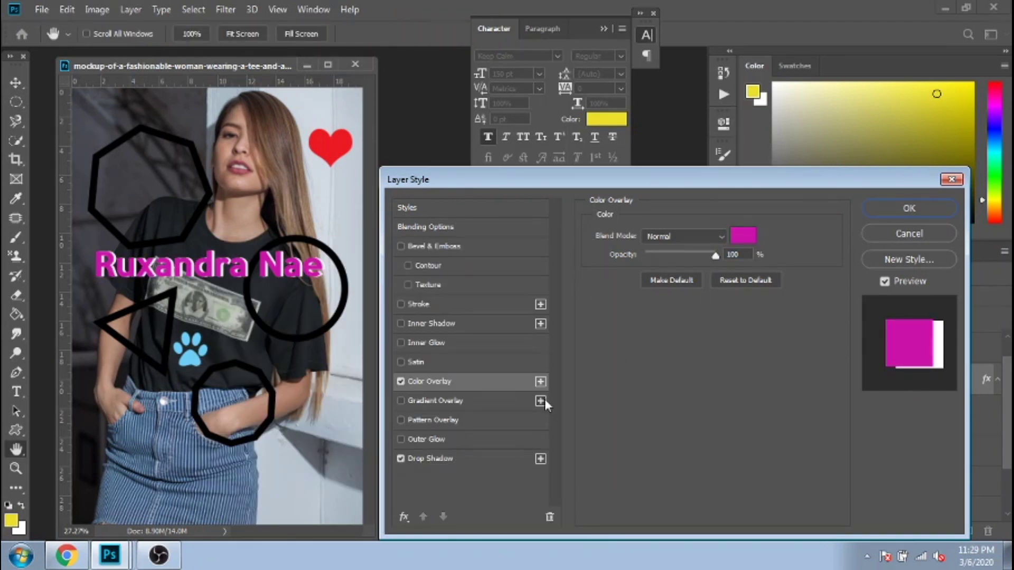
Step: Add a white stroke to the name text, thickening it and trying the inside position
click(430, 305)
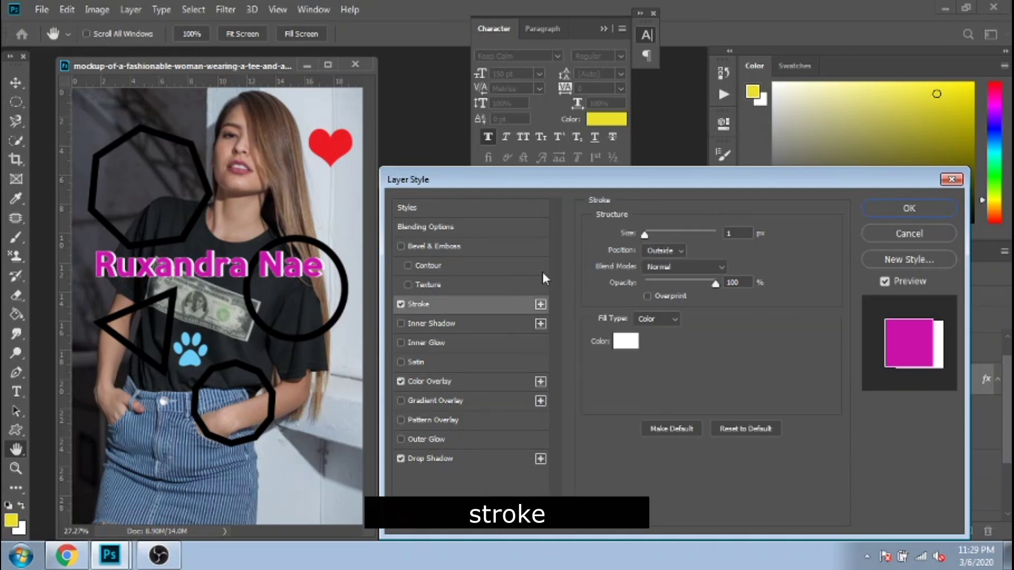
click(660, 251)
click(661, 258)
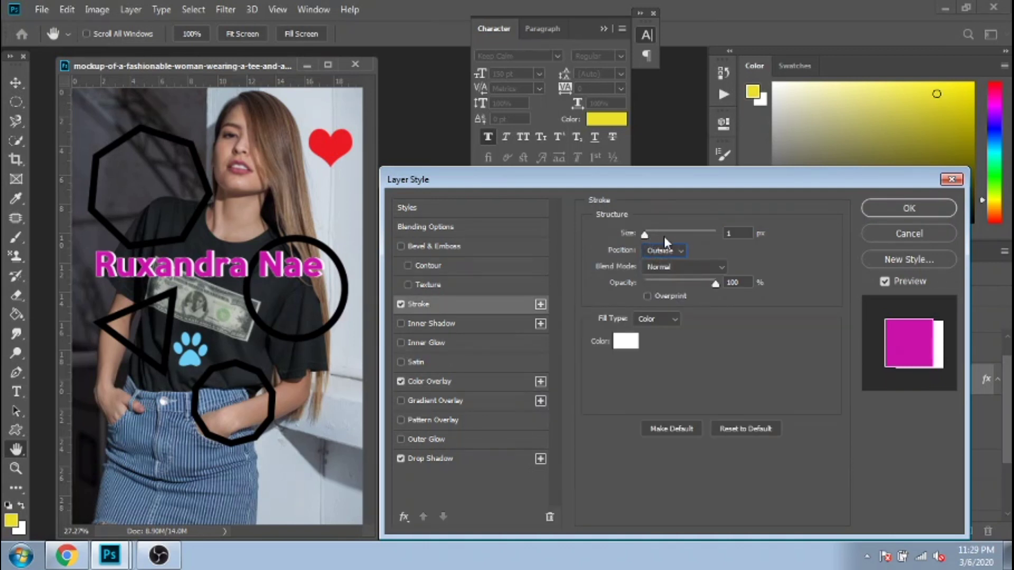
drag(658, 234, 653, 234)
click(663, 251)
click(658, 270)
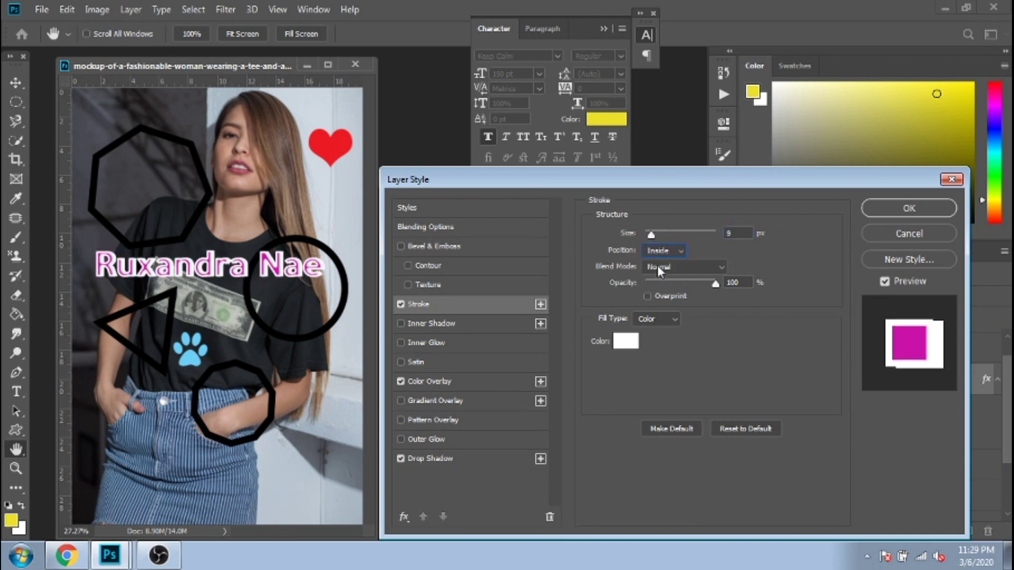
Step: Compare center and outside positions, settle on a thin inside stroke, and enable Gradient Overlay
click(661, 250)
click(657, 281)
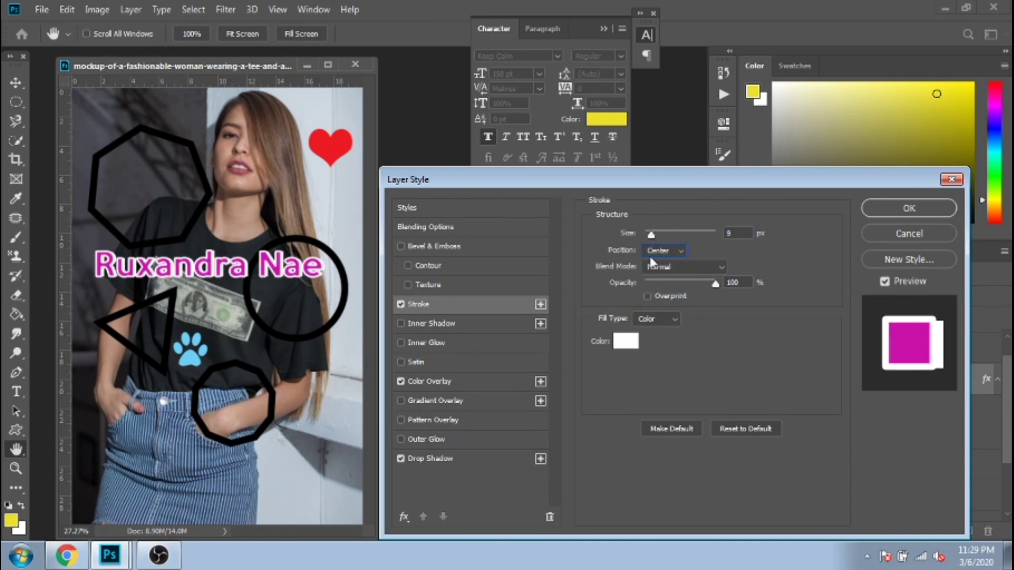
click(657, 251)
click(657, 259)
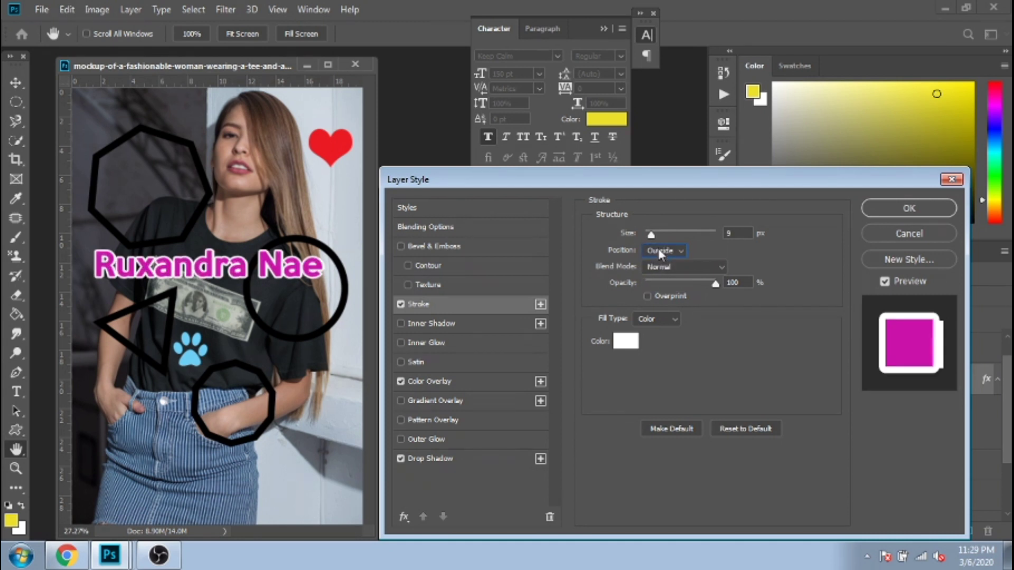
click(660, 251)
click(659, 269)
drag(652, 237, 649, 238)
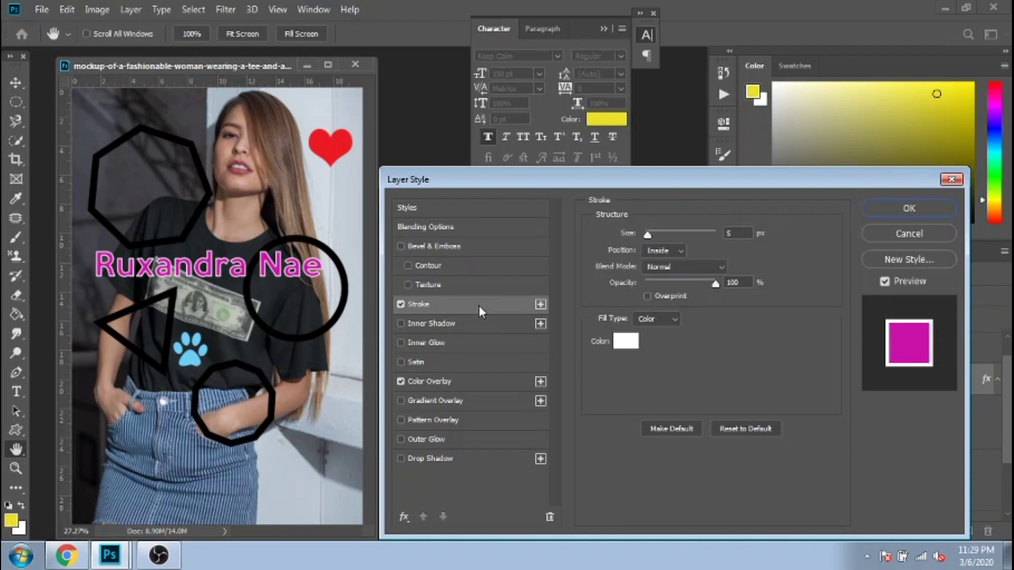
click(420, 401)
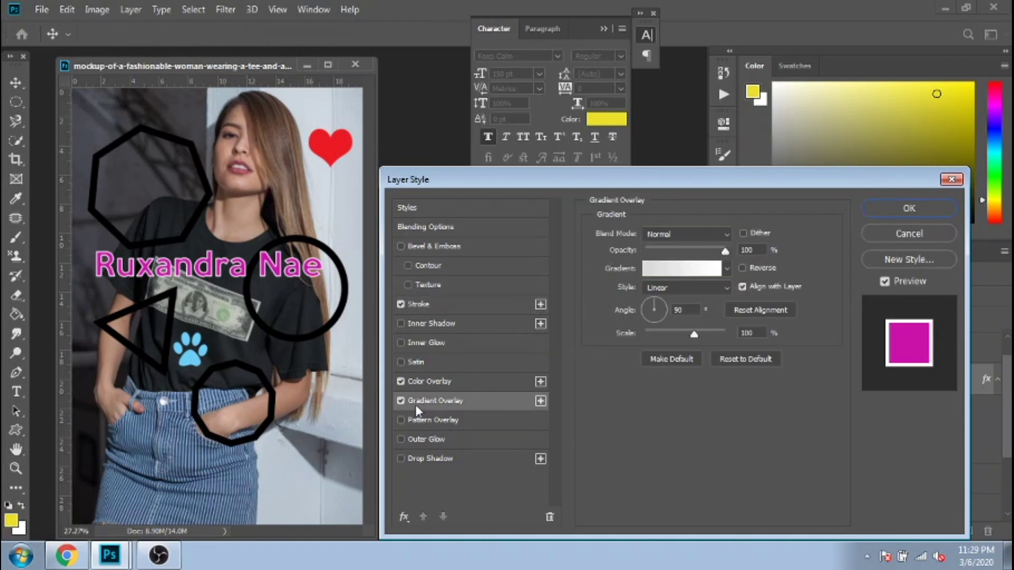
Step: Turn off the magenta overlay and preview Transparent Rainbow and Orange, Yellow, Orange gradients
click(401, 381)
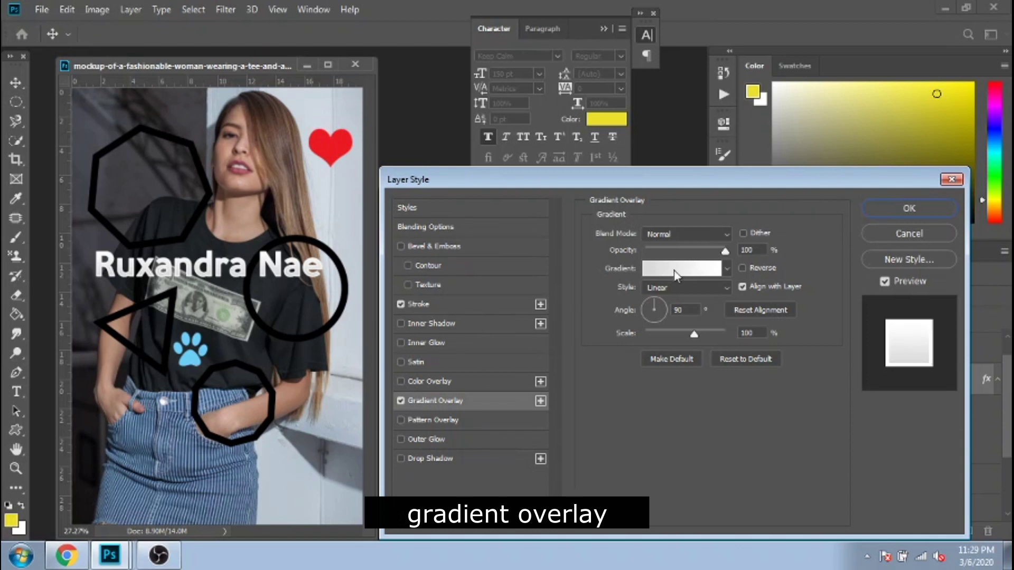
click(689, 267)
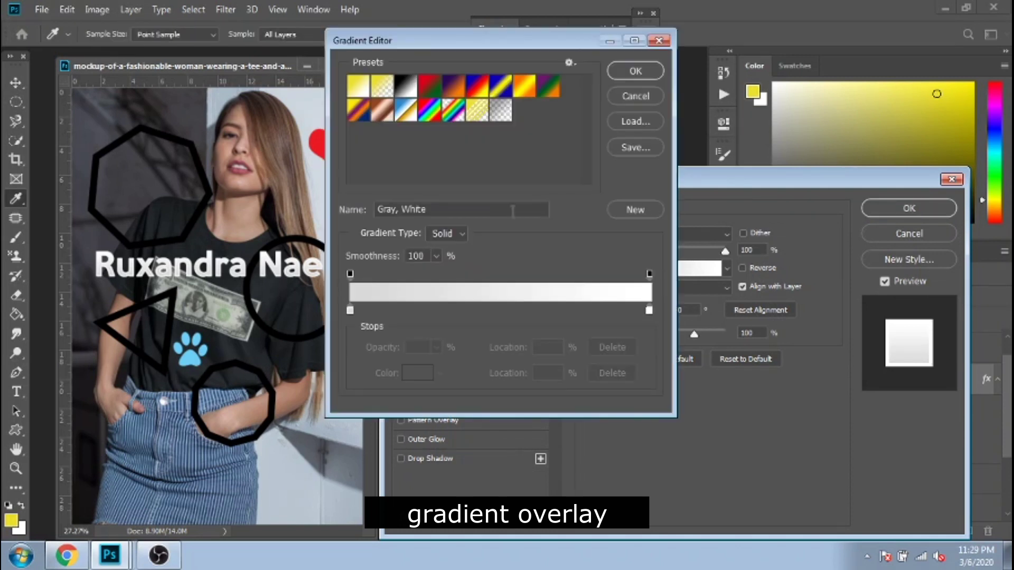
click(450, 112)
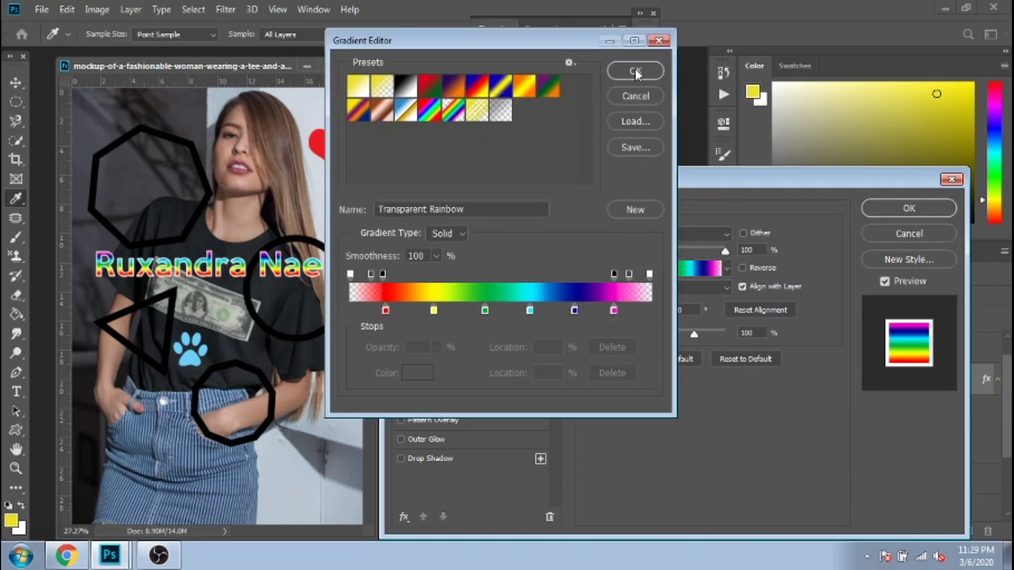
click(523, 90)
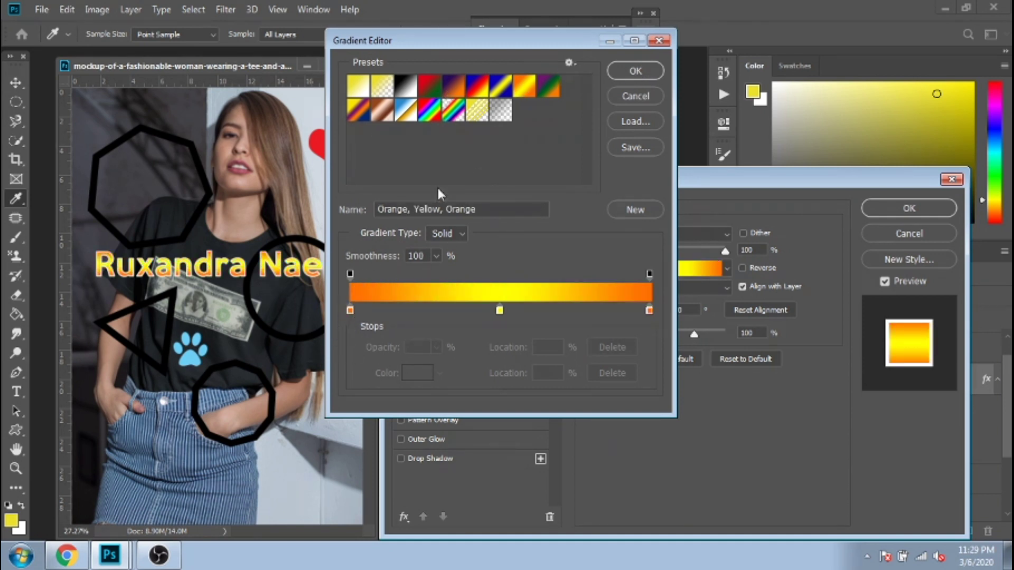
click(358, 89)
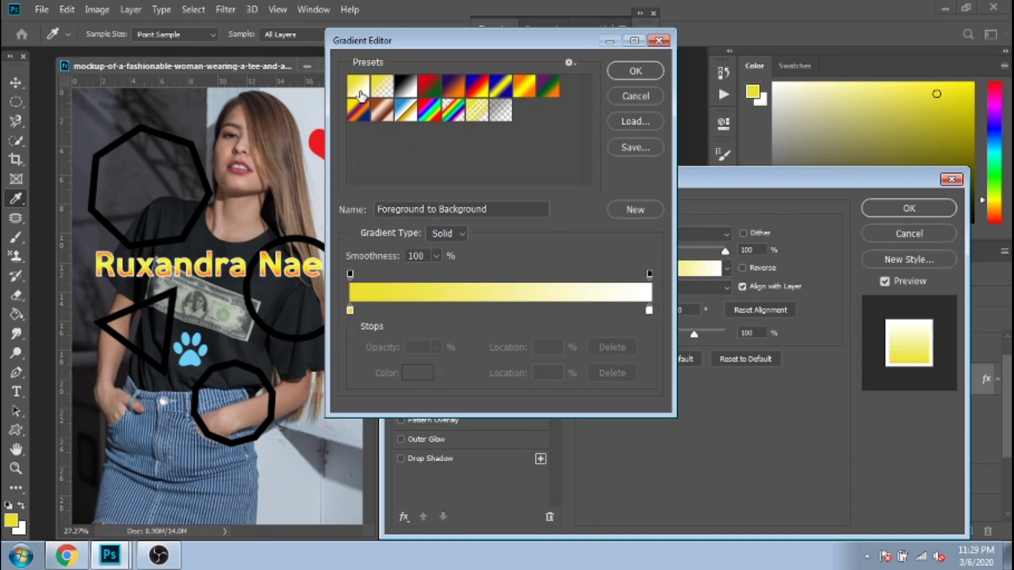
Step: Build a custom gradient from pink-red to white and accept it
double_click(350, 310)
click(413, 290)
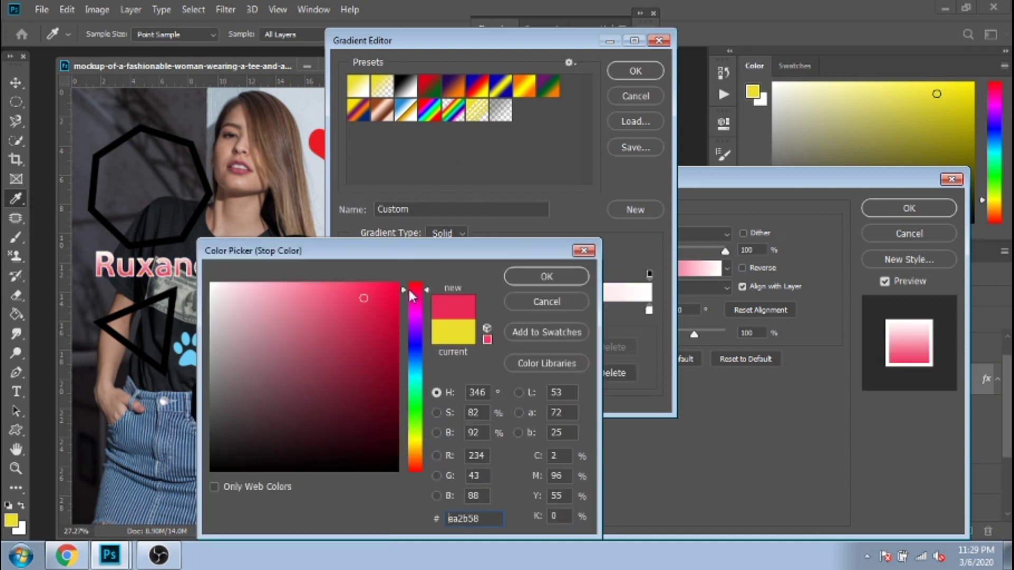
click(546, 276)
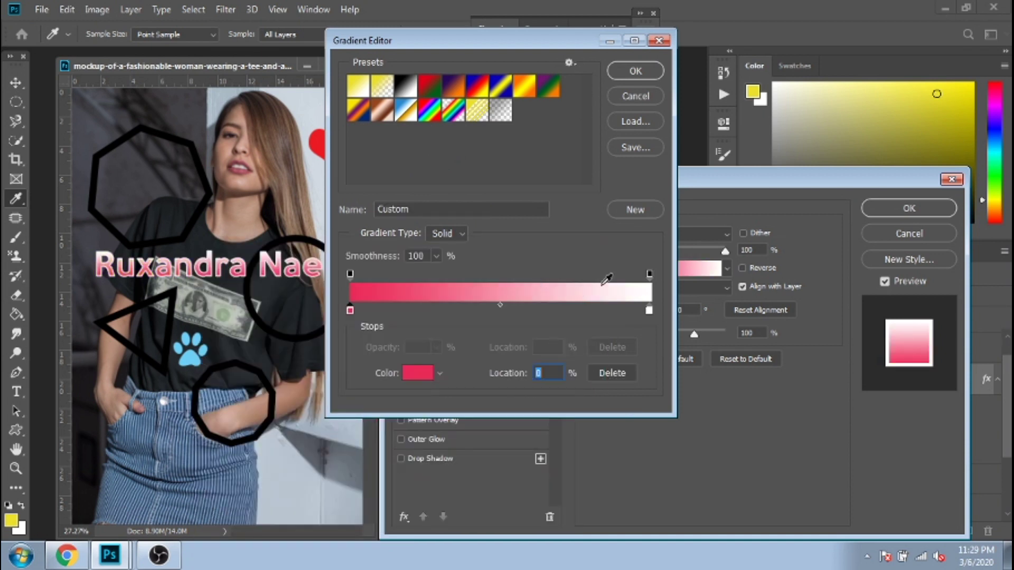
click(635, 71)
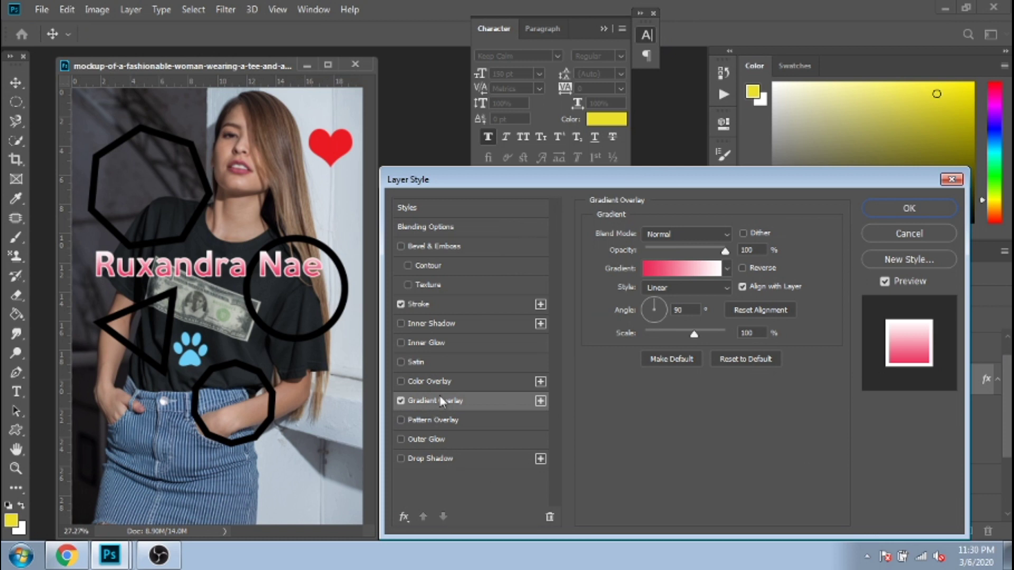
Step: Turn off the gradient overlay and fill the name text with the pink hearts pattern overlay
click(401, 402)
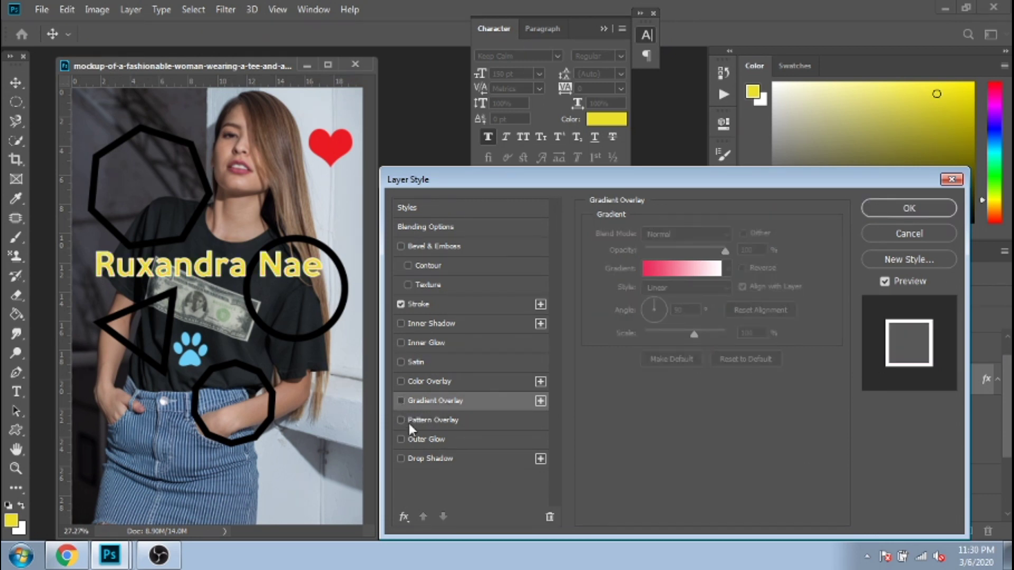
click(400, 419)
click(414, 421)
click(693, 284)
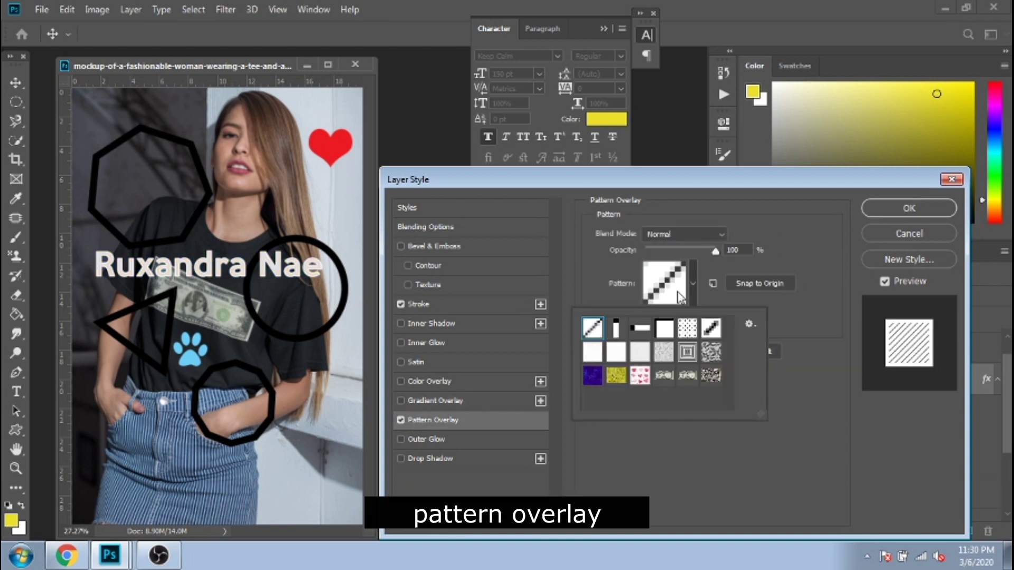
click(639, 375)
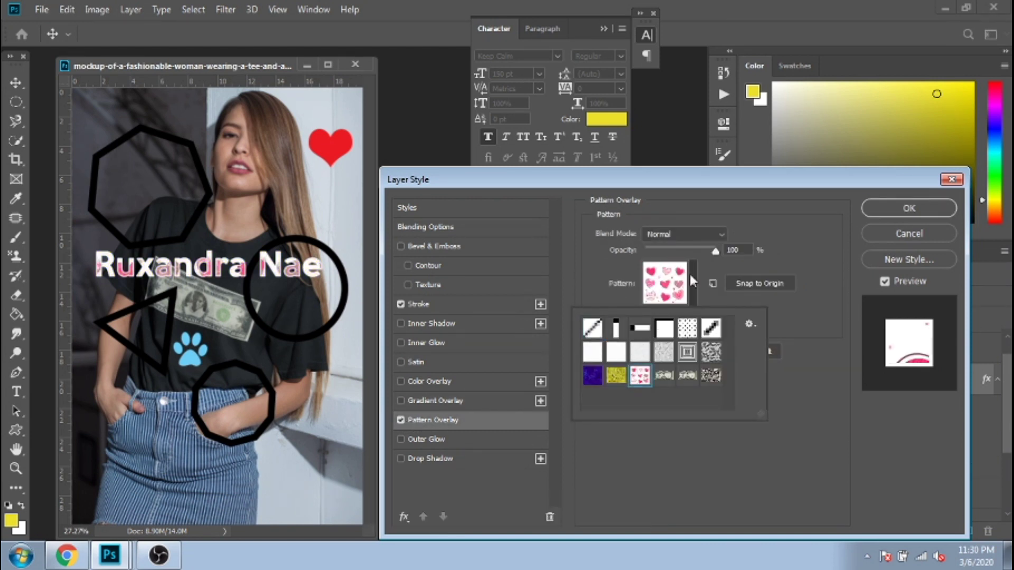
Step: Set the hearts pattern to 100 opacity and a smaller scale, then discard it, keeping only the stroke
drag(715, 251, 675, 253)
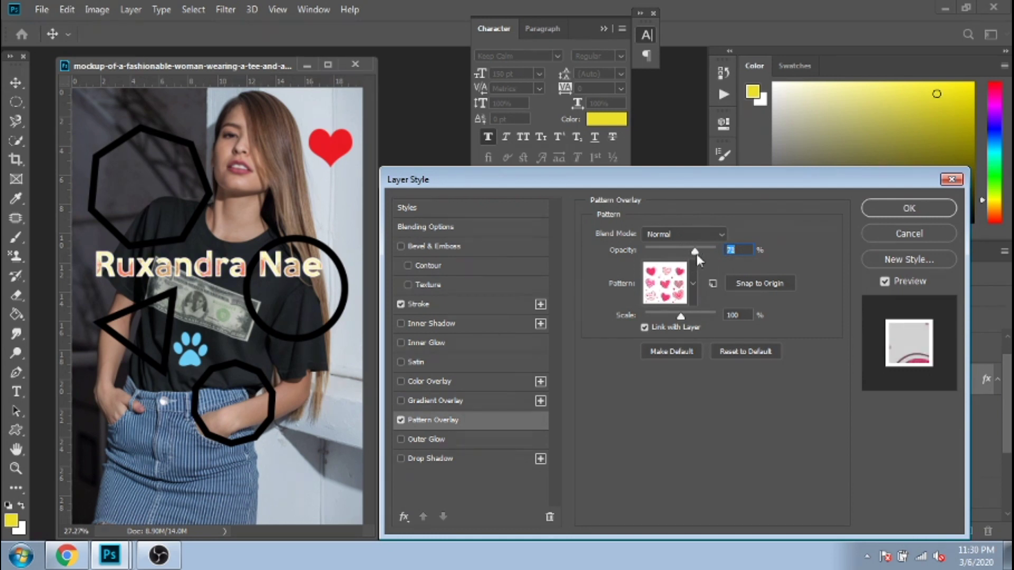
text(100)
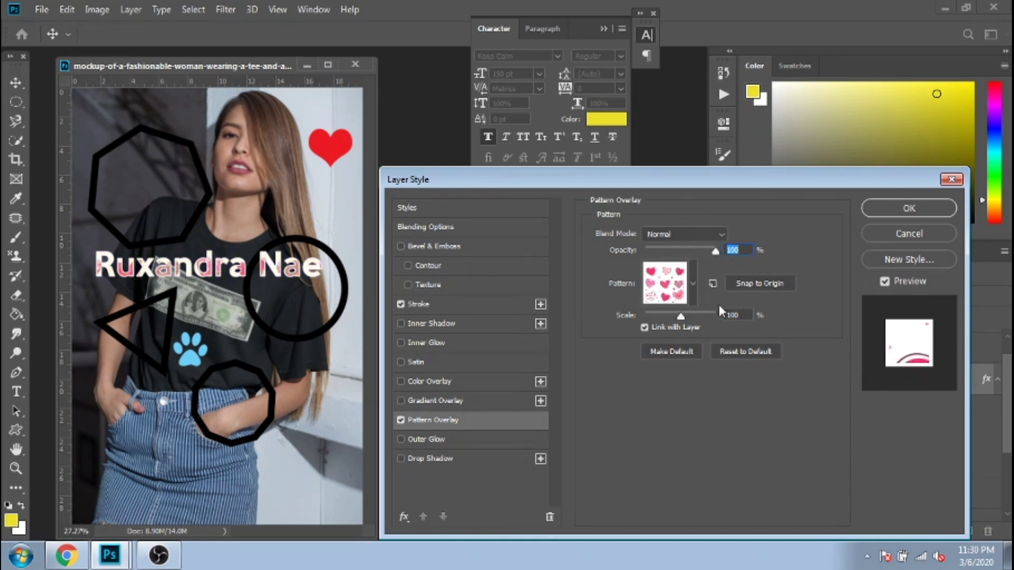
drag(683, 315, 681, 316)
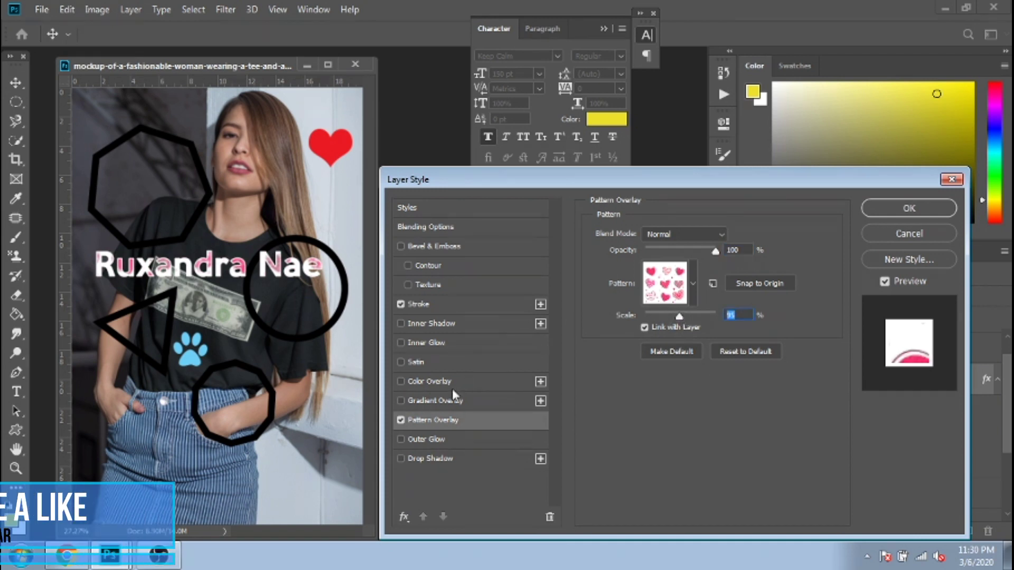
click(403, 424)
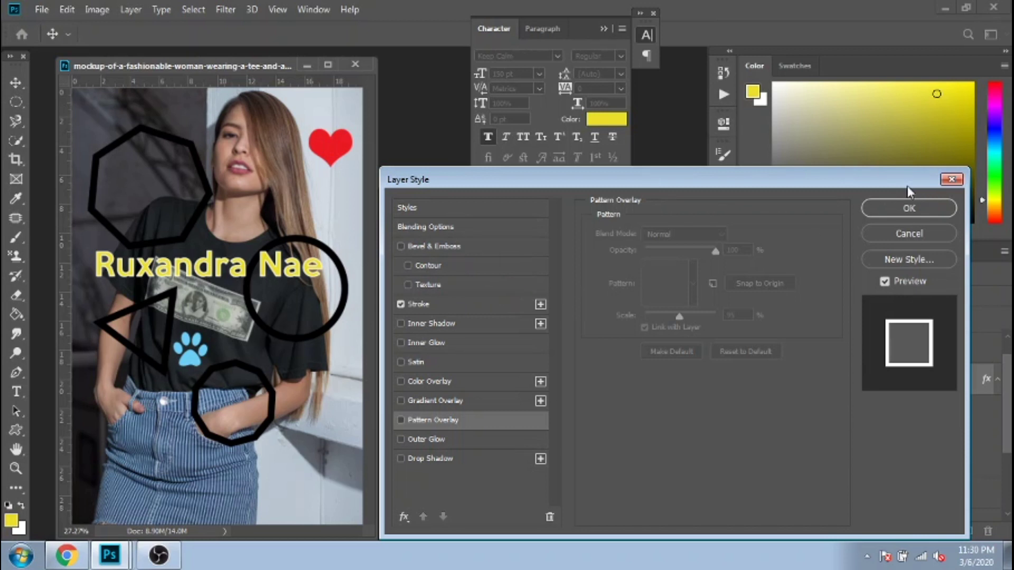
click(899, 207)
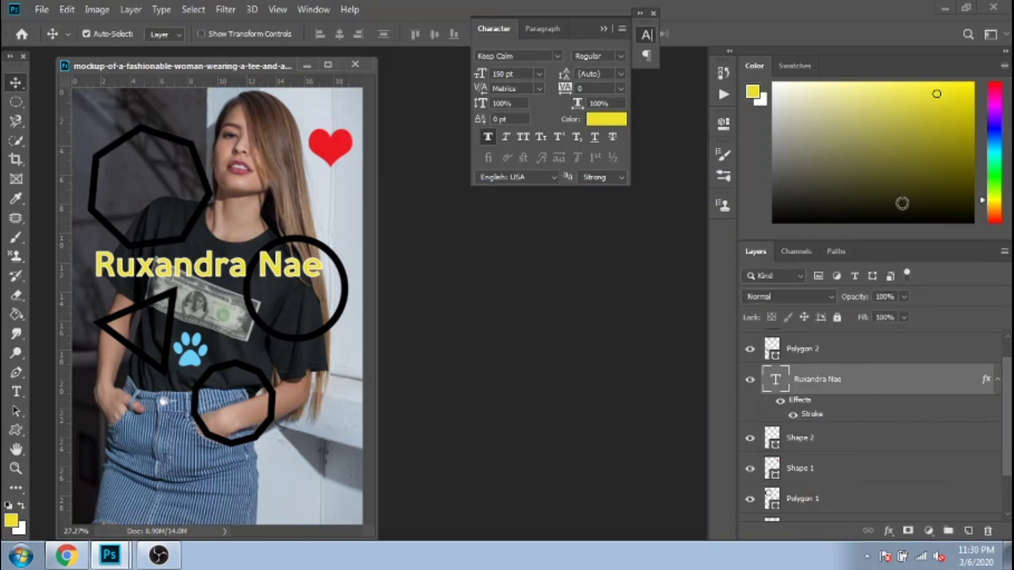
Step: Show the Actions panel, then trial-merge Ellipse 1 down into the layer below and undo it
click(724, 94)
scroll(845, 449, down, 2)
click(802, 506)
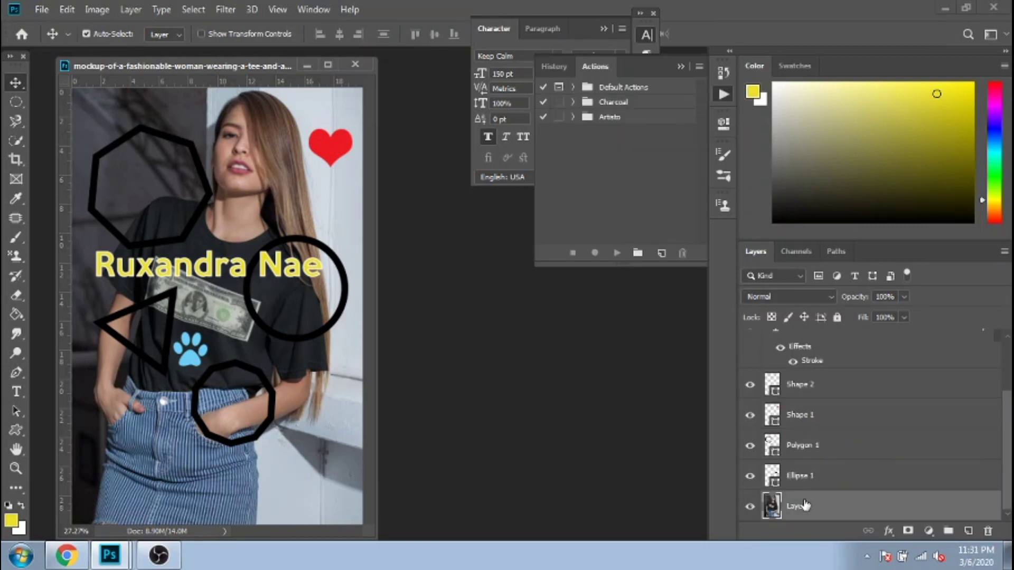
click(798, 480)
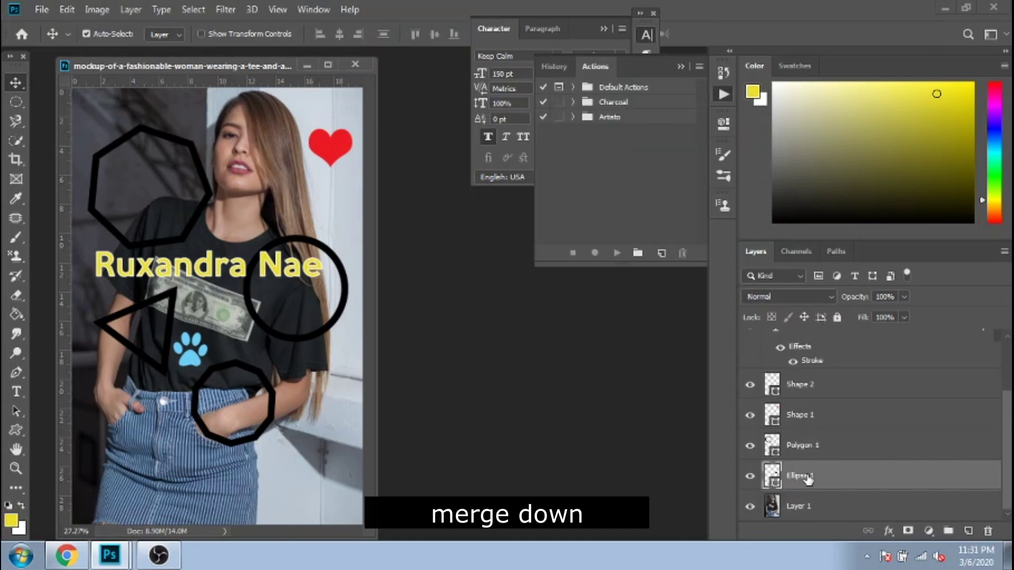
right_click(810, 478)
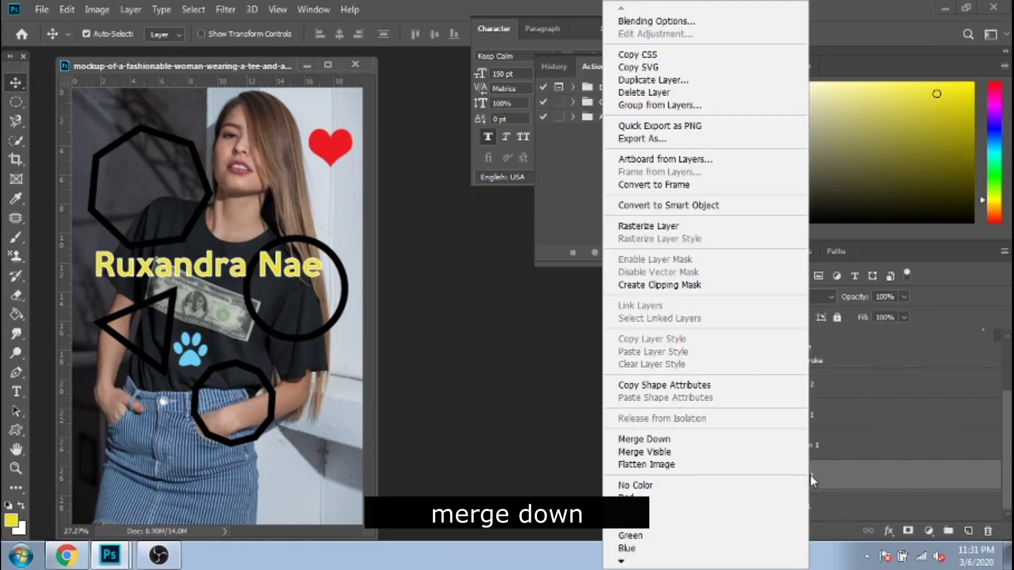
click(754, 444)
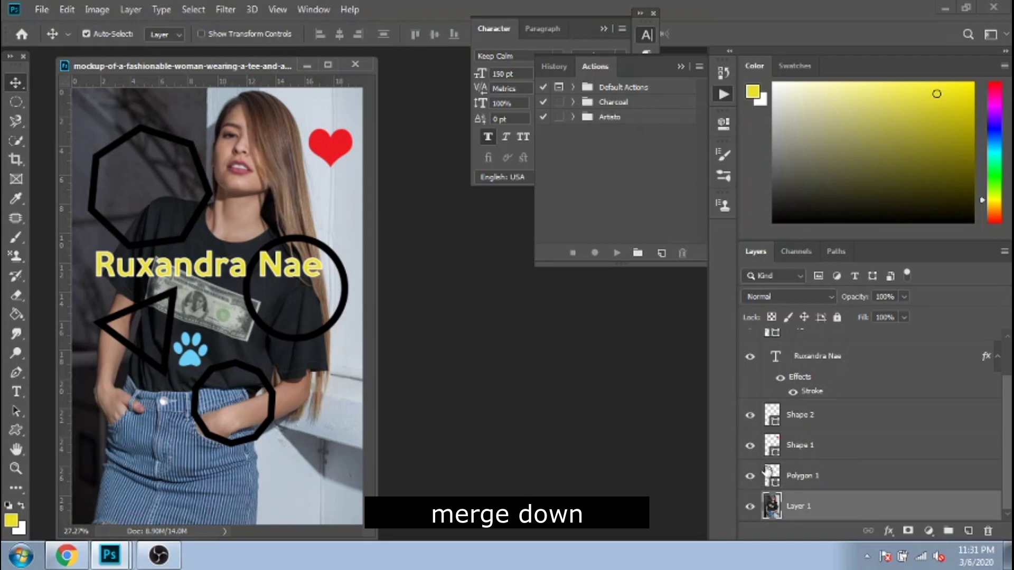
key(ctrl+z)
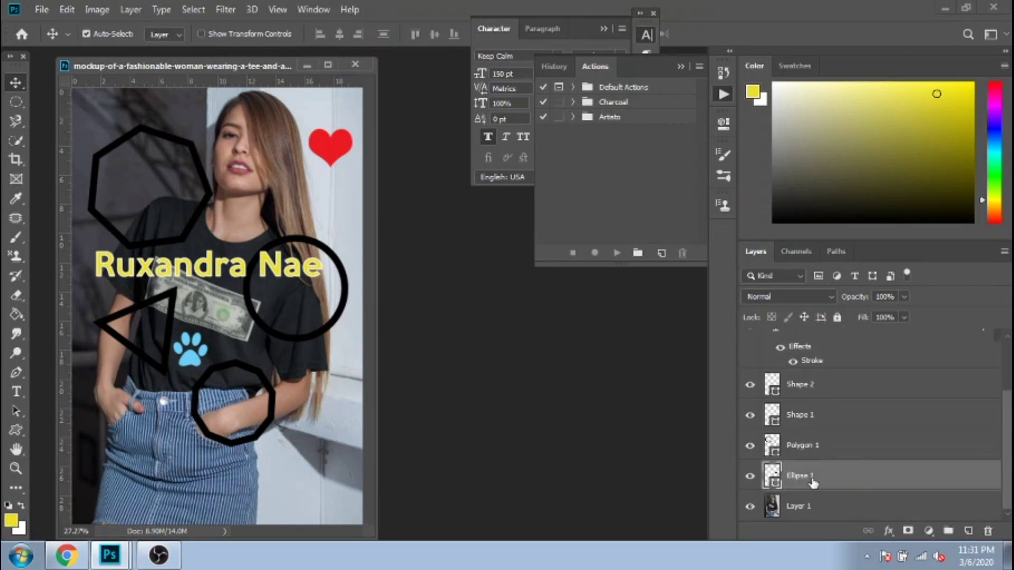
Step: Move the name text up above the T-shirt neckline and send the layer back one level
click(800, 445)
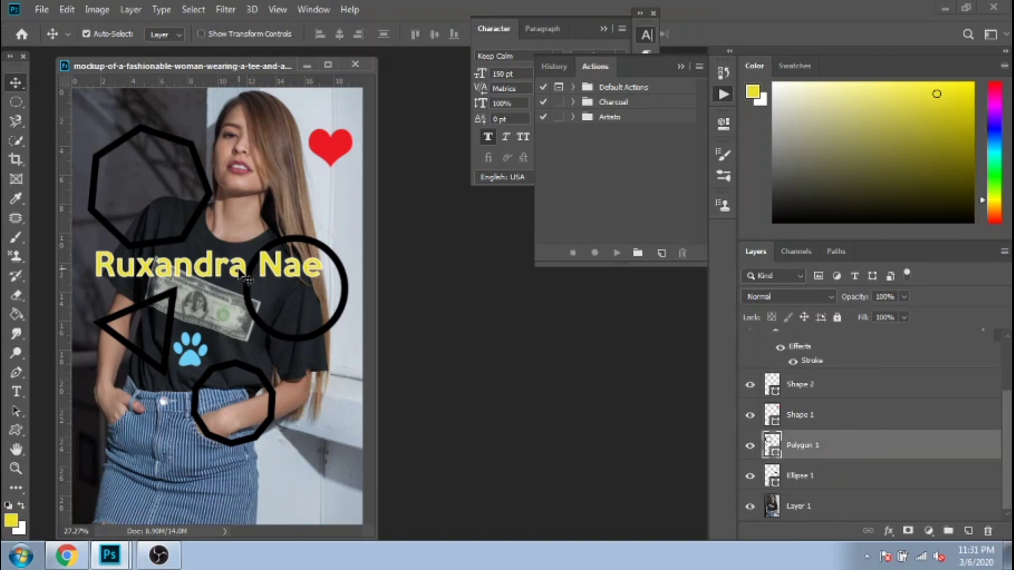
drag(245, 278, 254, 227)
key(ctrl+bracketleft)
scroll(833, 407, up, 2)
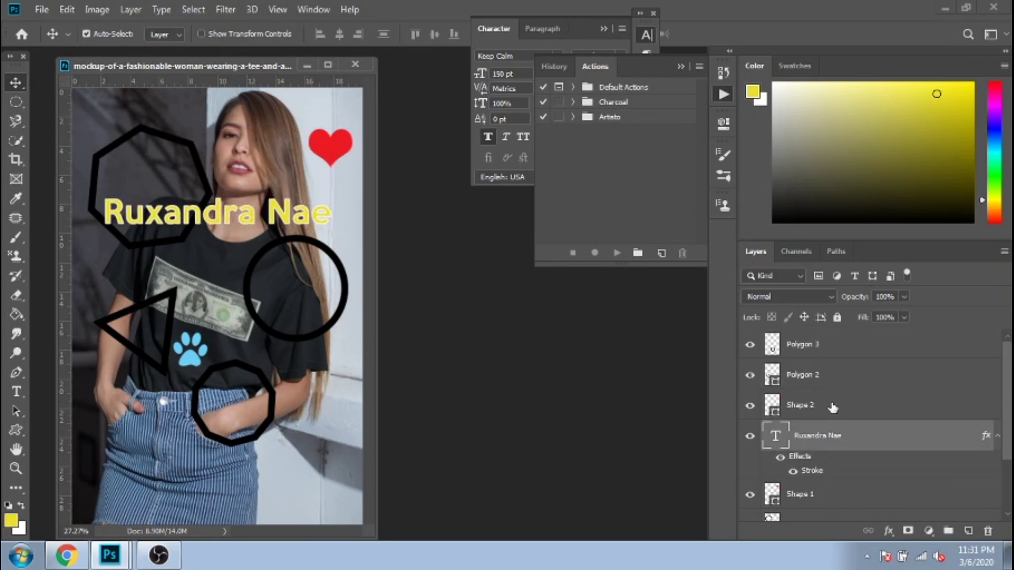
scroll(833, 407, down, 2)
Step: Trial a Merge Visible from the bottom layer, then undo it to keep layers separate
click(809, 505)
right_click(809, 505)
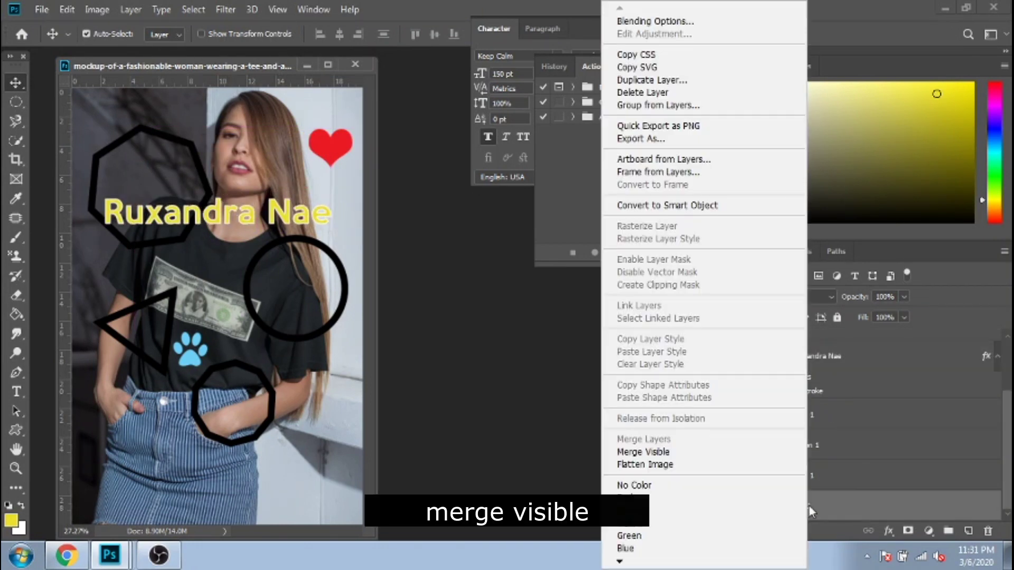
click(718, 453)
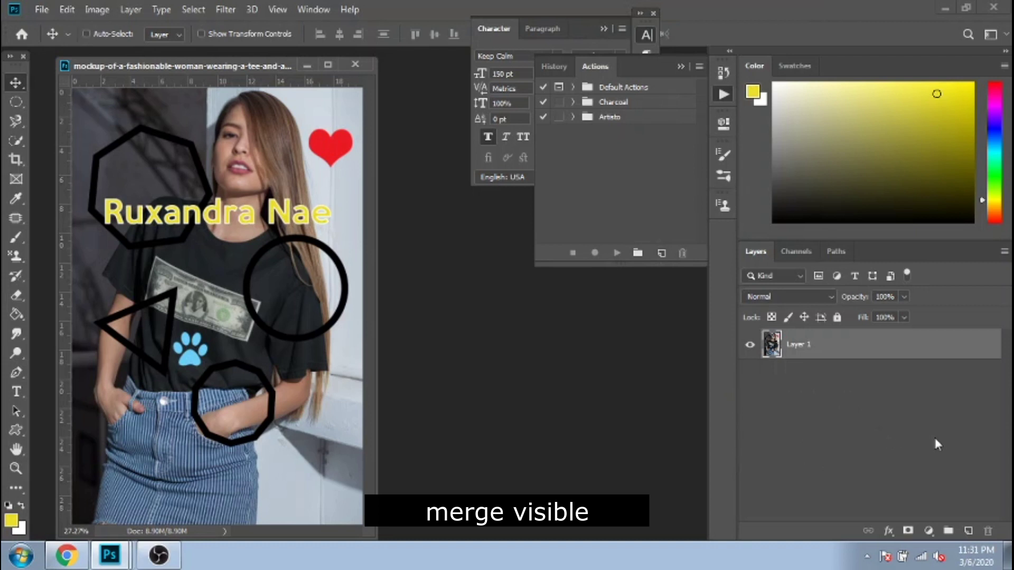
key(ctrl+z)
scroll(871, 401, up, 2)
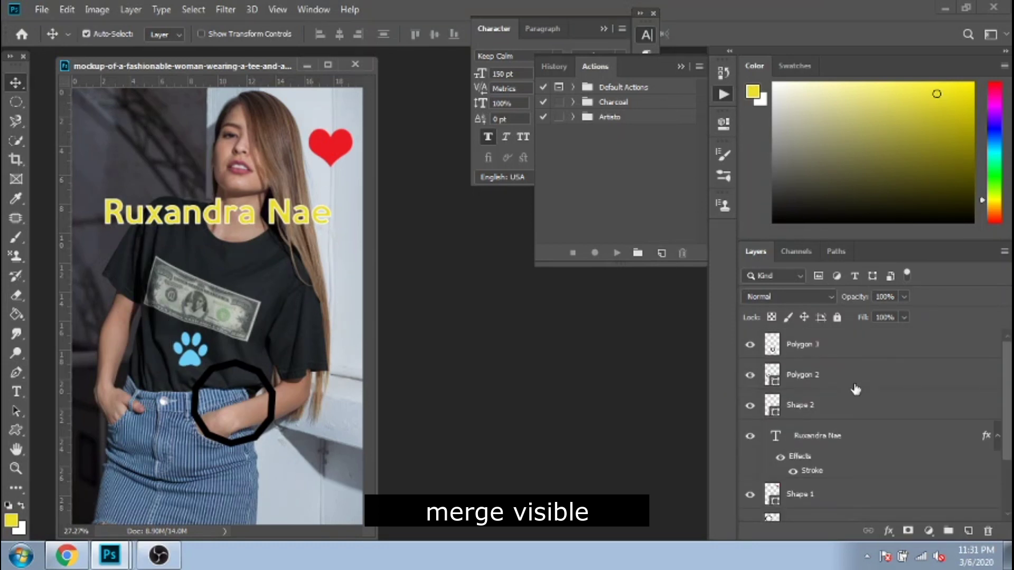
Step: Lower Polygon 3's opacity as a trial, then restore it to full opacity
click(806, 355)
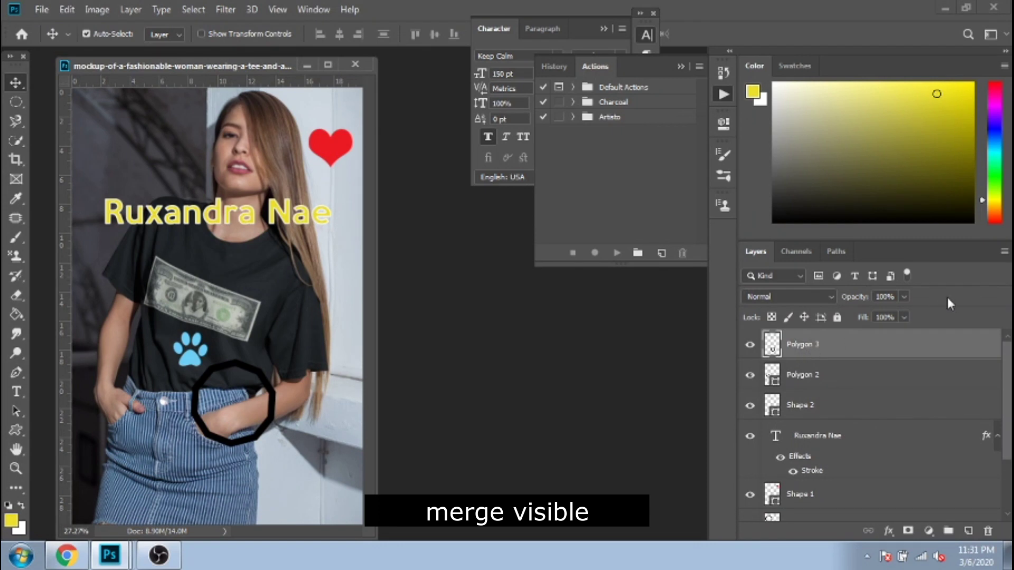
click(904, 297)
mouse_move(863, 312)
mouse_down()
mouse_move(846, 315)
mouse_move(877, 313)
mouse_move(866, 317)
mouse_up()
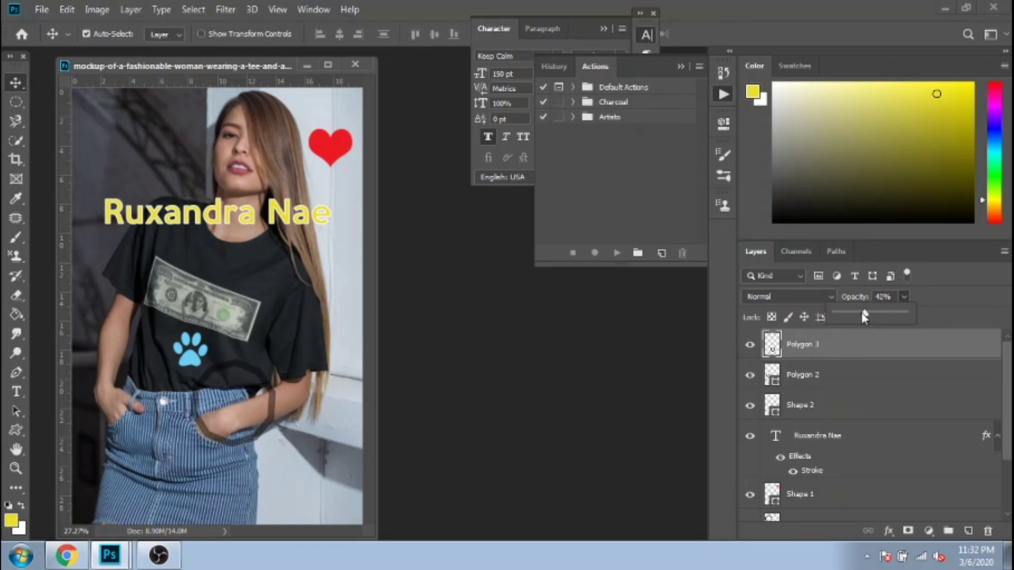
drag(897, 318, 937, 321)
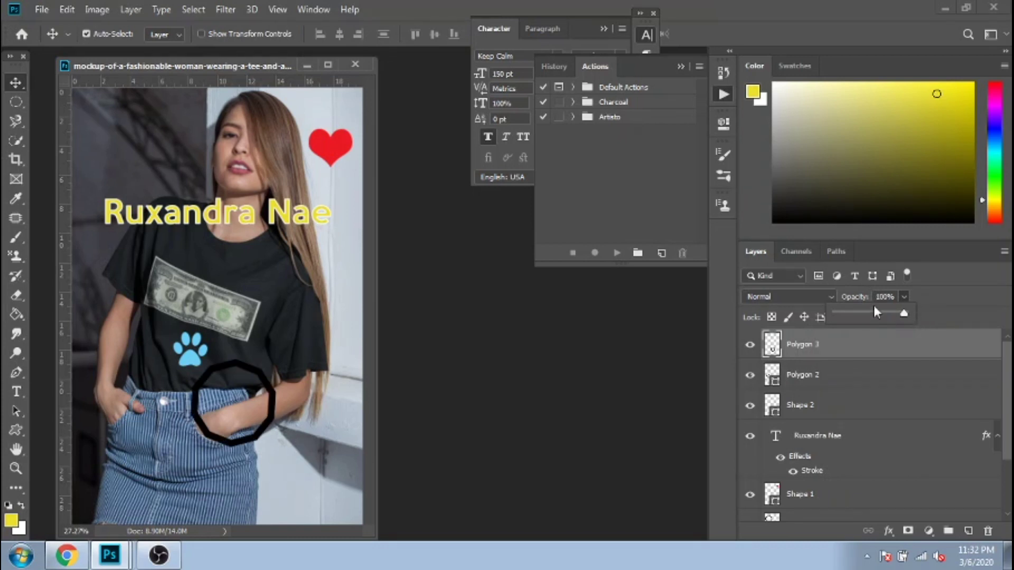
Step: Keep Polygon 3 at Normal blending and set the red heart's layer back to Normal
click(832, 298)
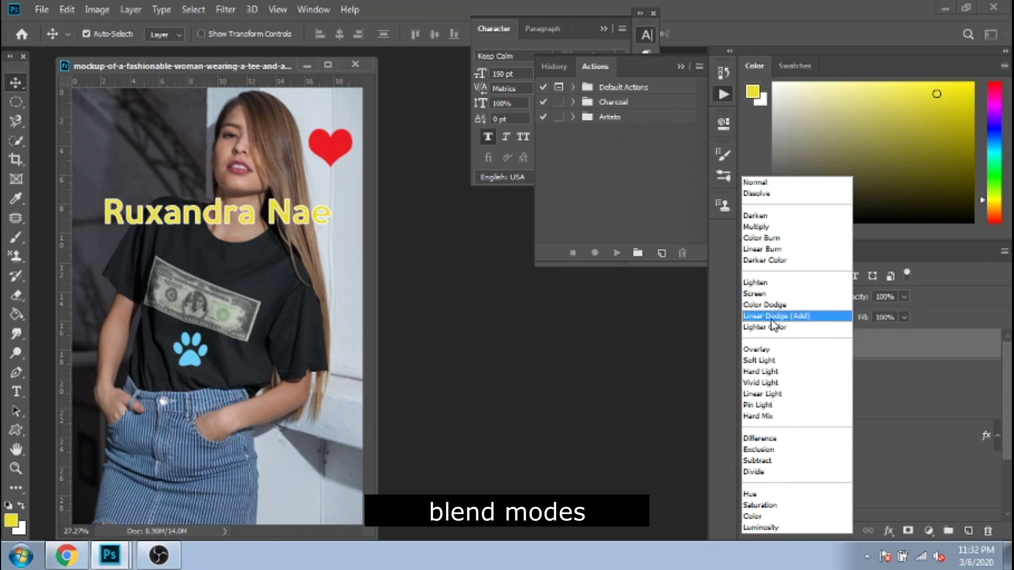
click(753, 183)
click(342, 149)
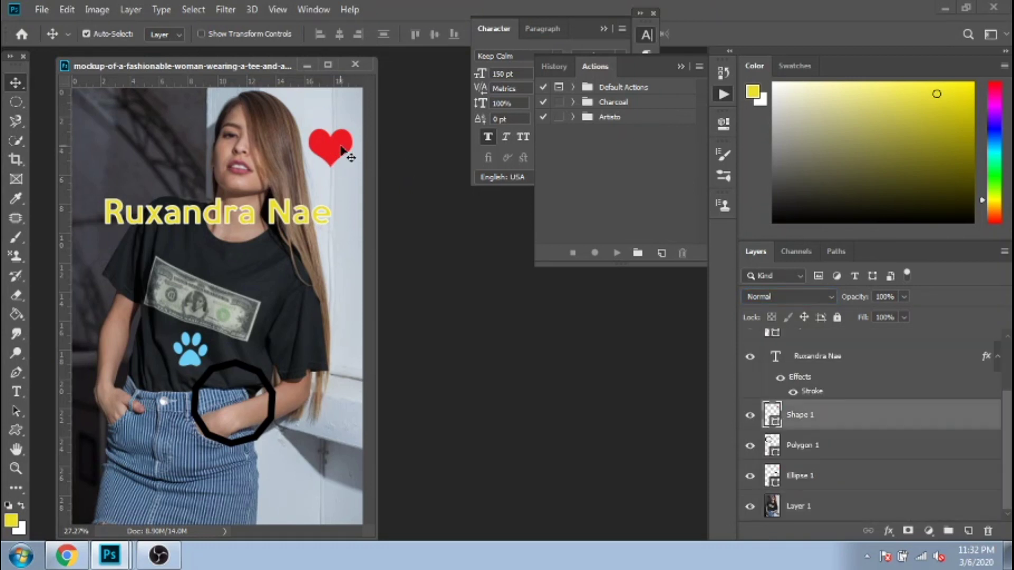
click(795, 298)
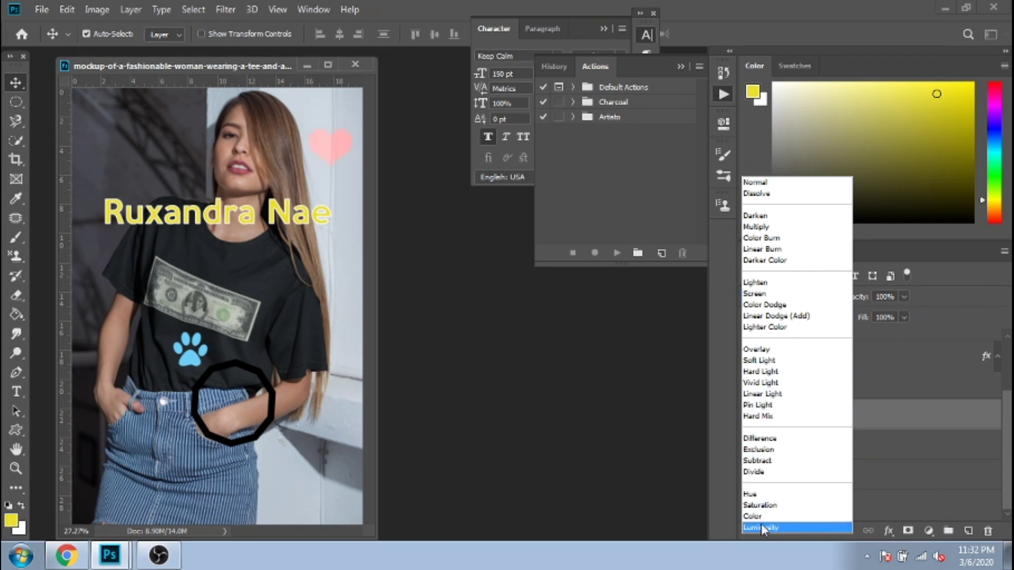
click(753, 184)
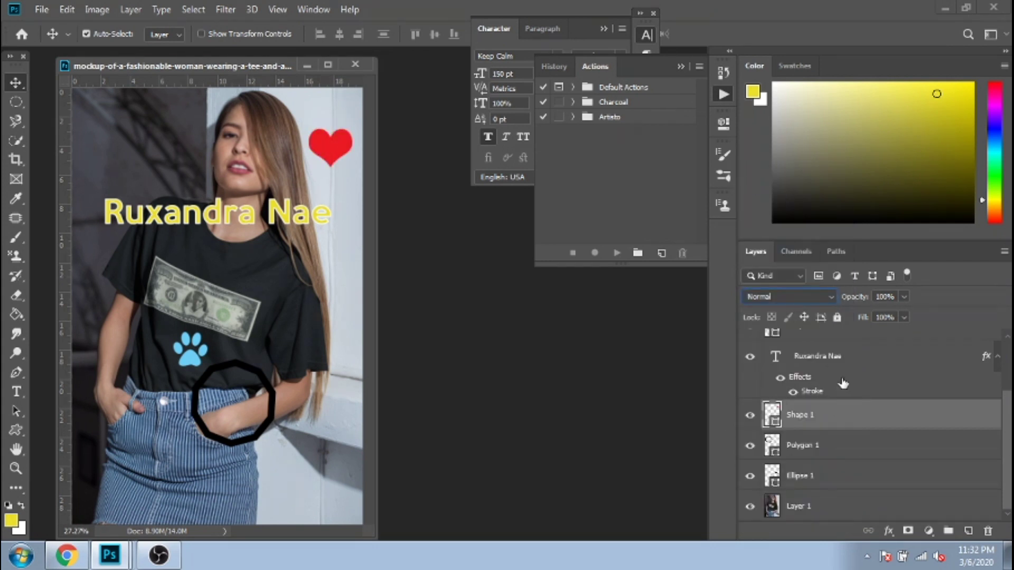
scroll(840, 384, up, 3)
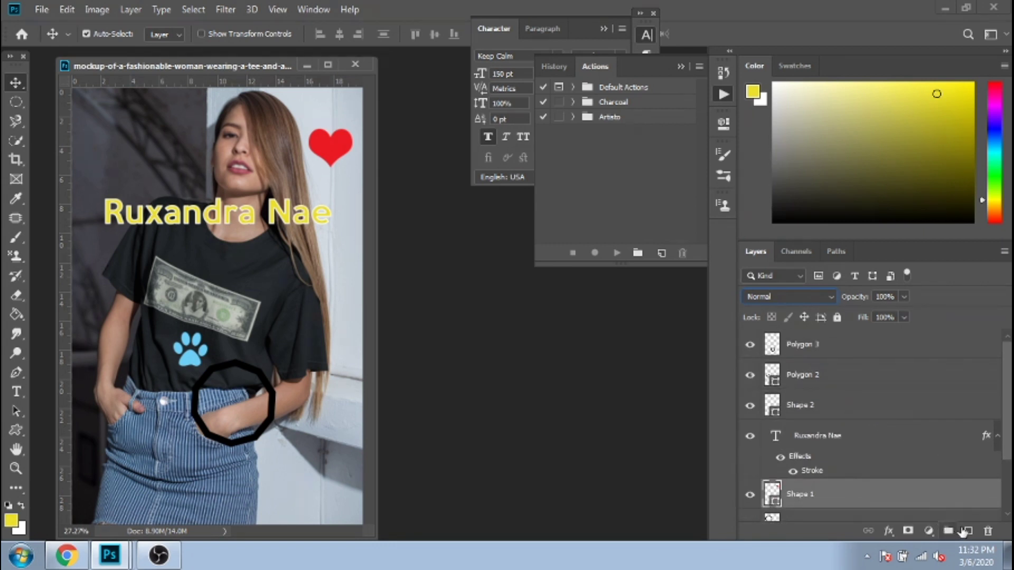
scroll(966, 484, down, 3)
Step: Add a new empty layer and an empty Group 1 above the photo layer Layer 1
click(912, 504)
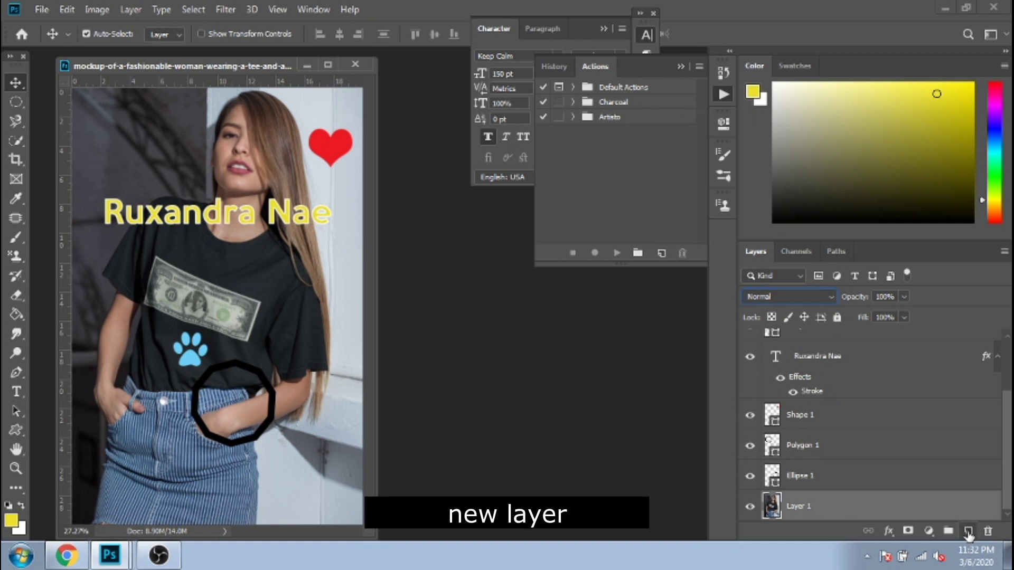
click(968, 532)
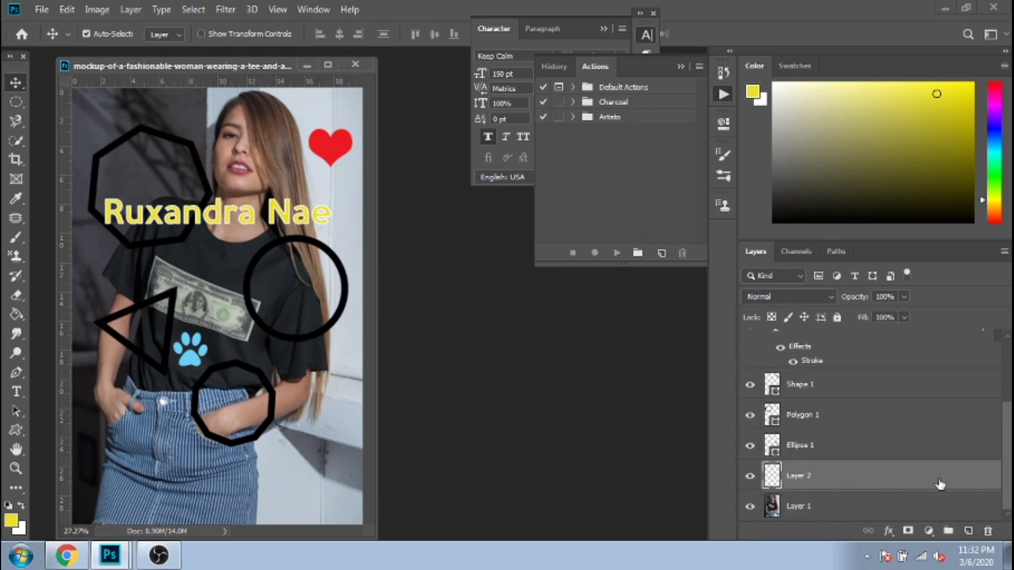
click(946, 533)
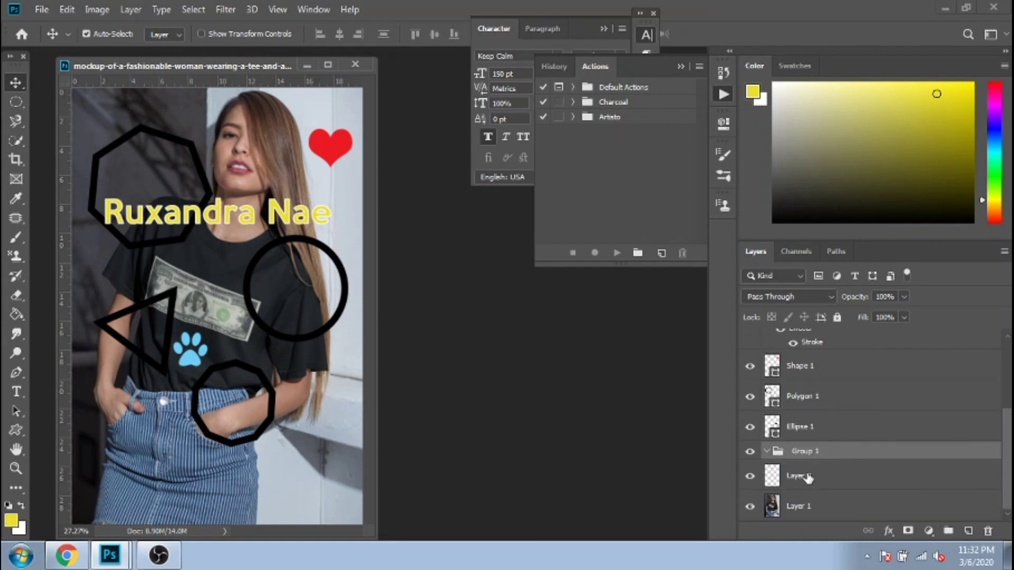
Step: Move Layer 2, Ellipse 1, Polygon 1, Shape 1 and Polygon 3 into Group 1, then collapse it
drag(821, 463, 818, 449)
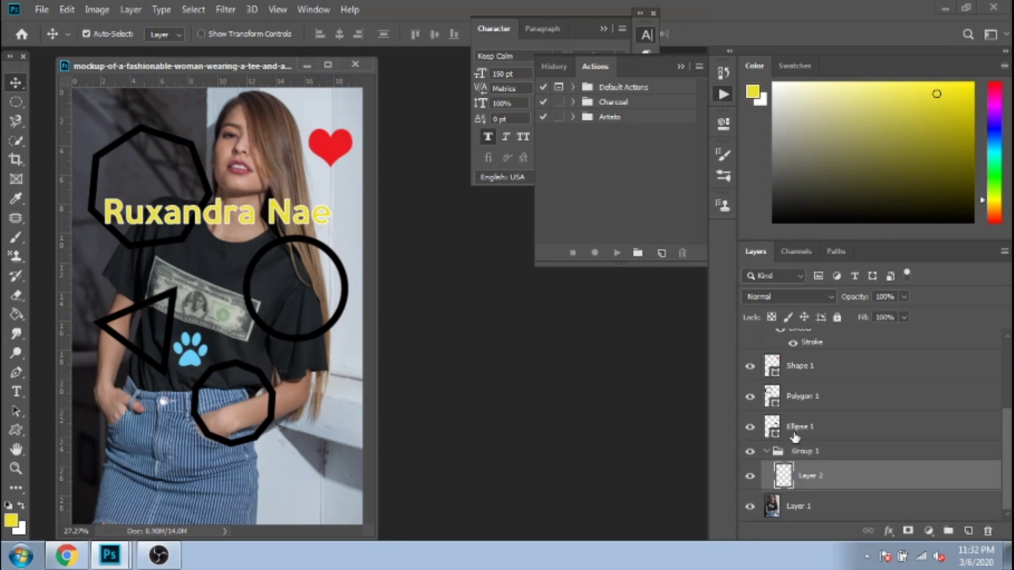
drag(790, 427, 807, 454)
drag(799, 407, 802, 430)
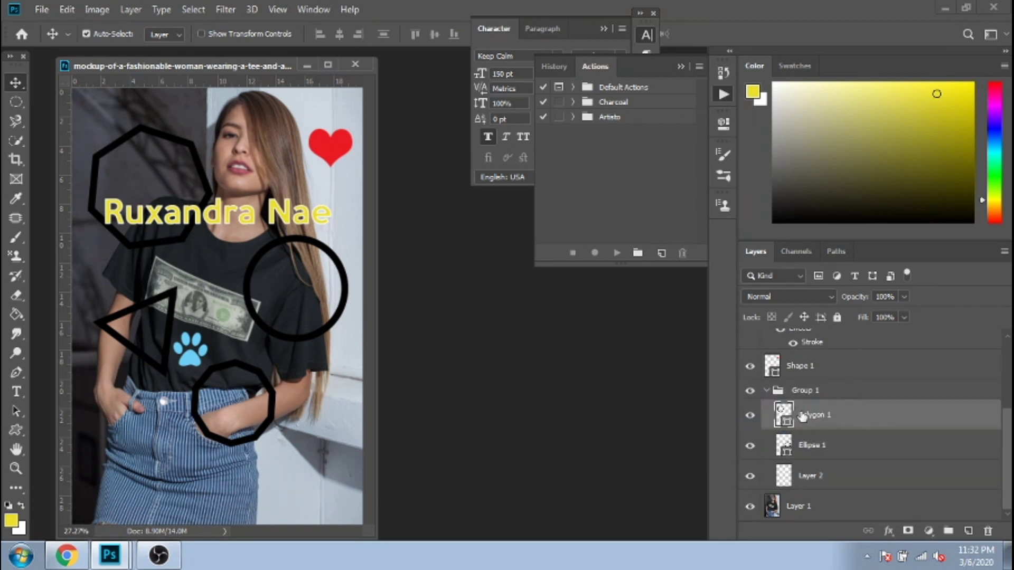
drag(797, 366, 814, 464)
scroll(815, 423, up, 3)
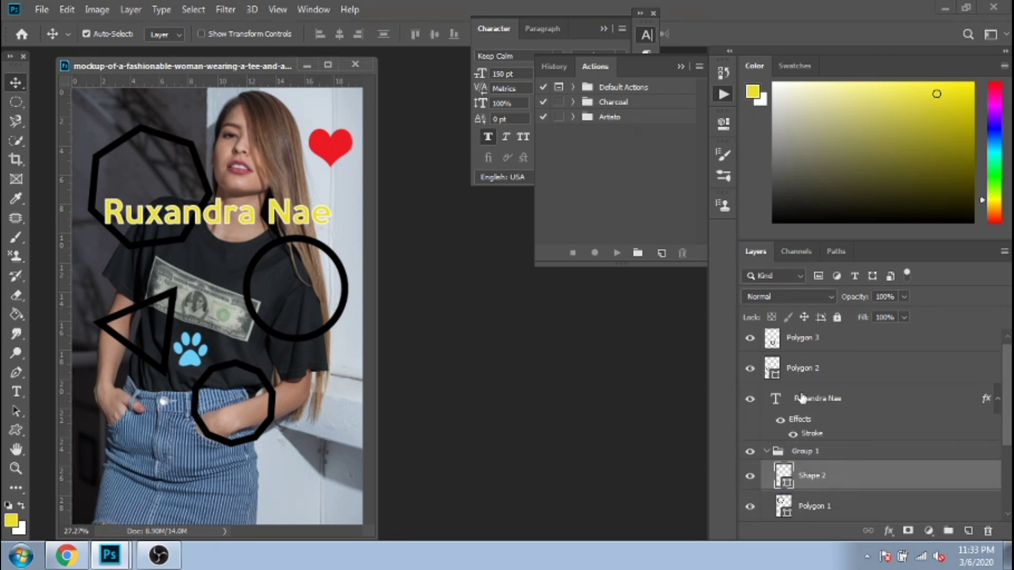
drag(806, 355, 808, 462)
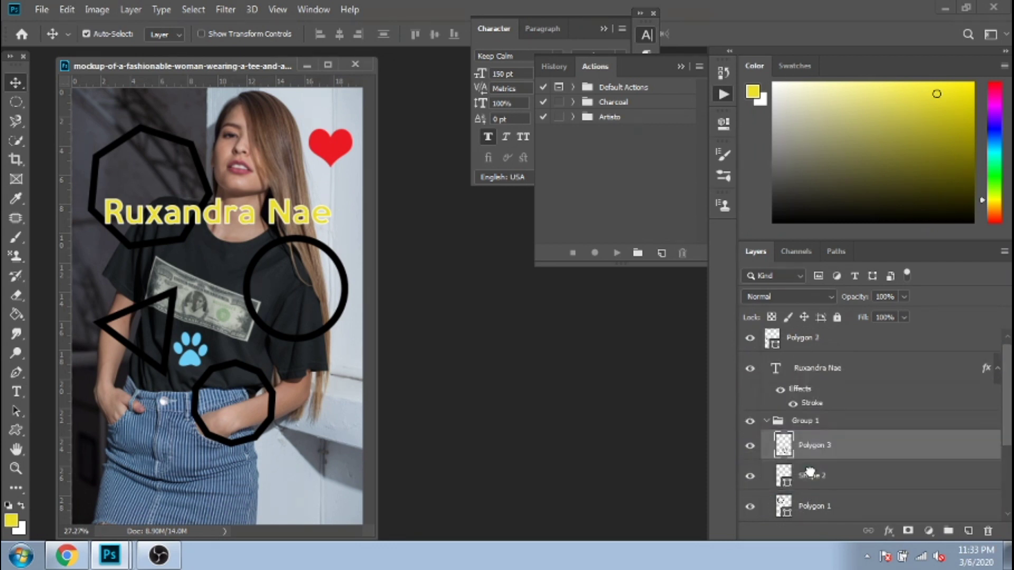
click(769, 431)
click(750, 429)
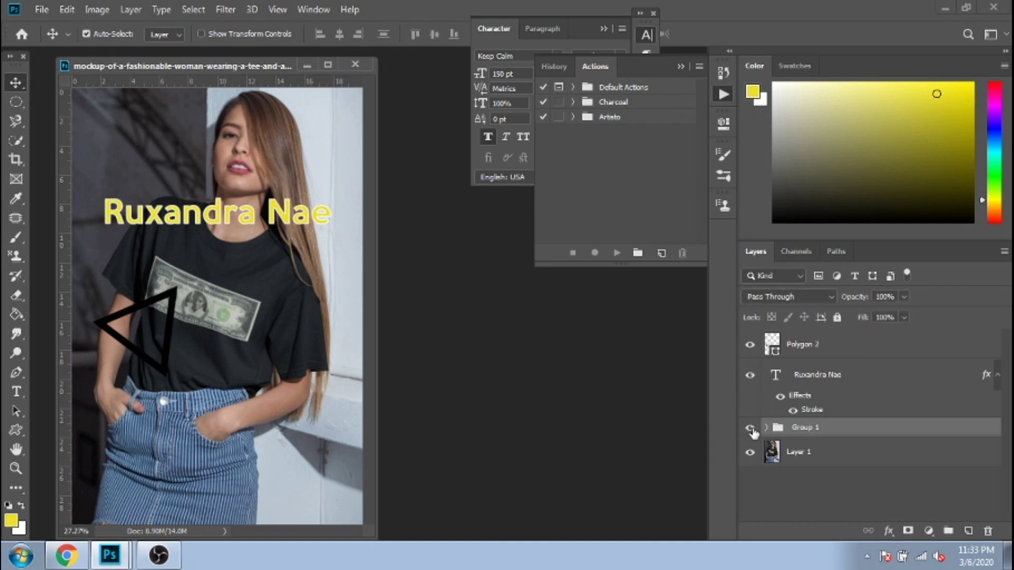
click(750, 428)
Step: Move Polygon 2 into Group 1, then toggle the group and name text visibility to check
drag(811, 352, 809, 430)
click(750, 398)
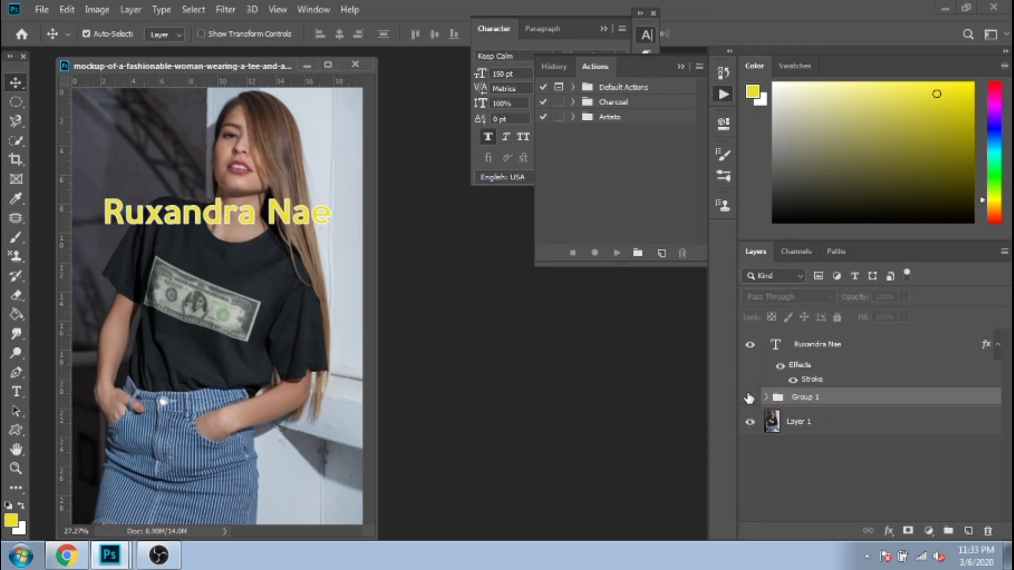
click(750, 398)
click(750, 344)
click(750, 345)
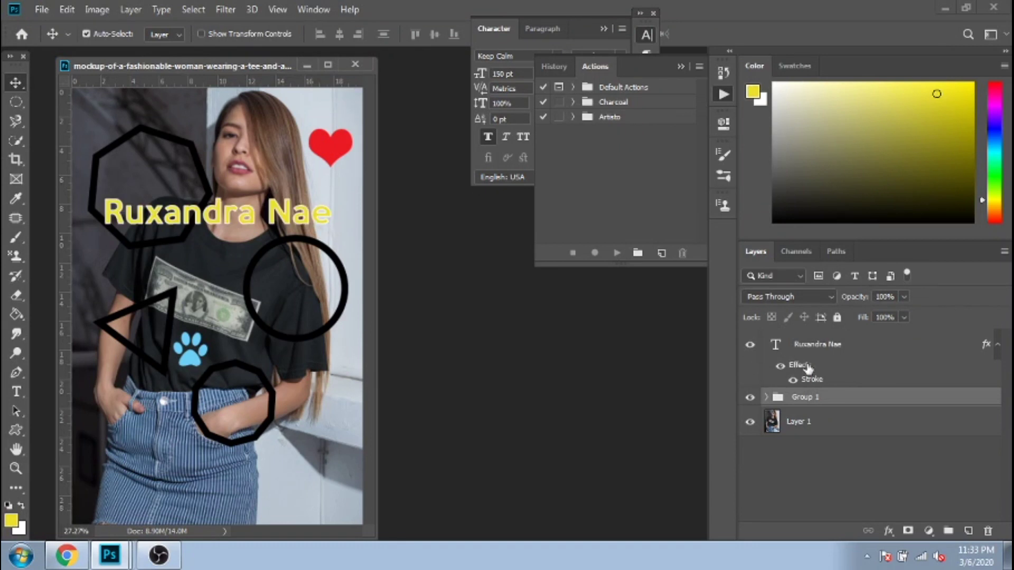
click(933, 527)
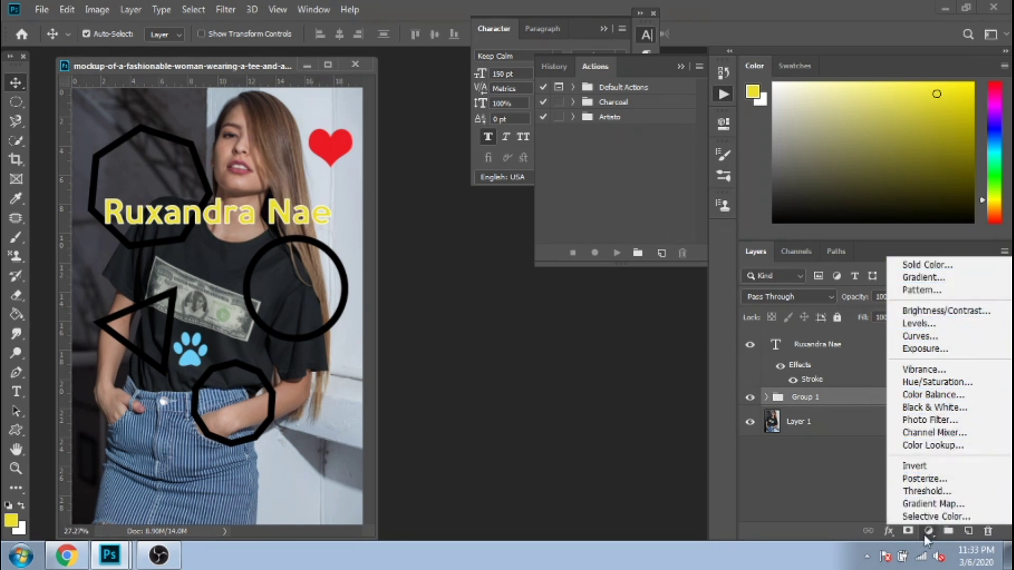
click(926, 535)
click(926, 535)
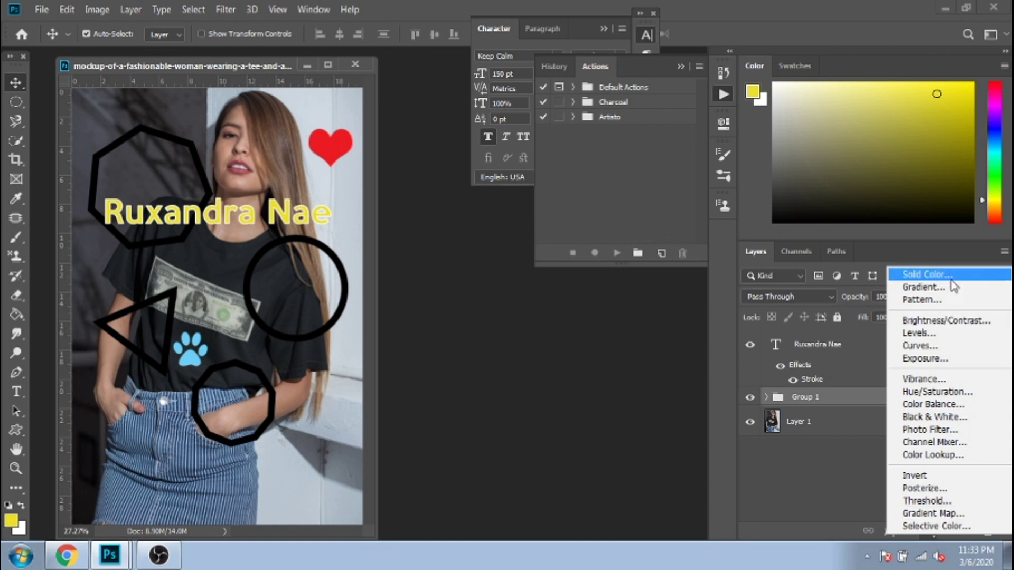
click(828, 457)
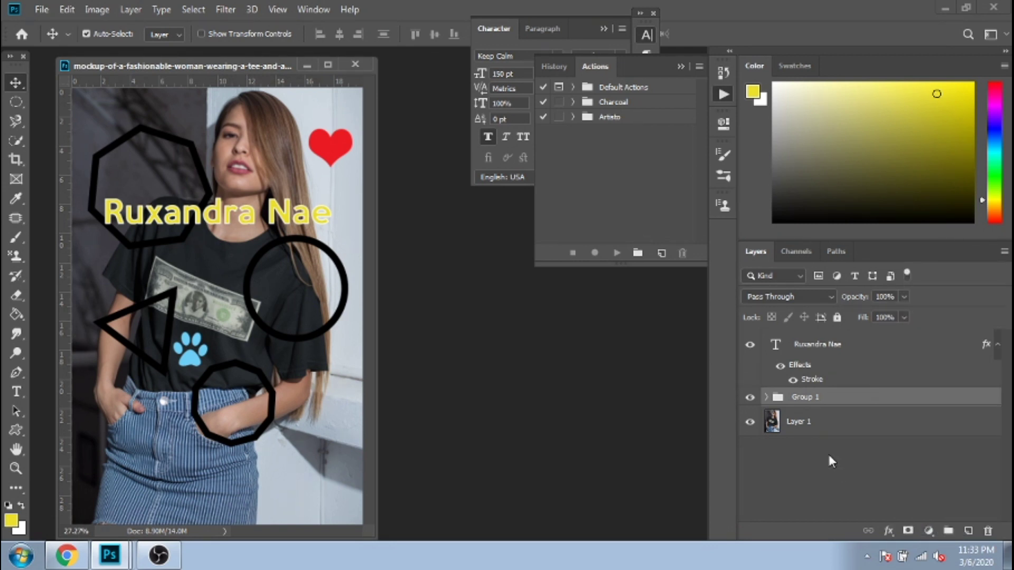
click(833, 432)
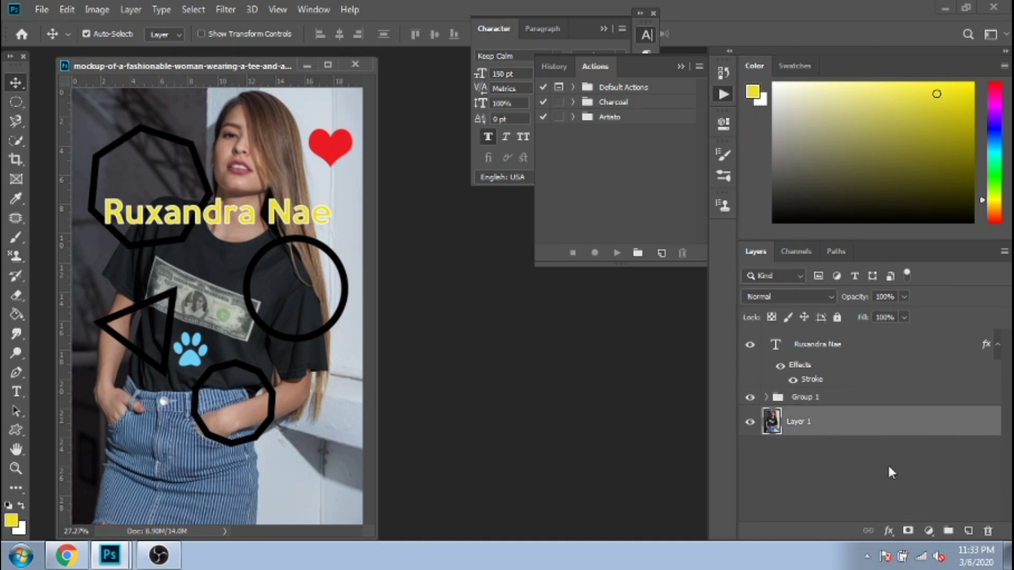
click(101, 10)
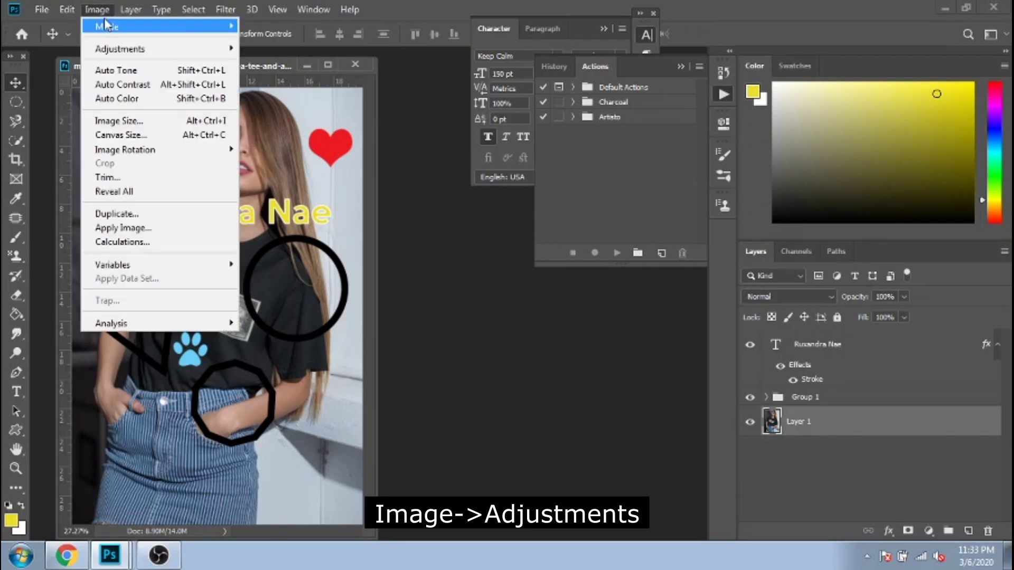
mouse_move(129, 57)
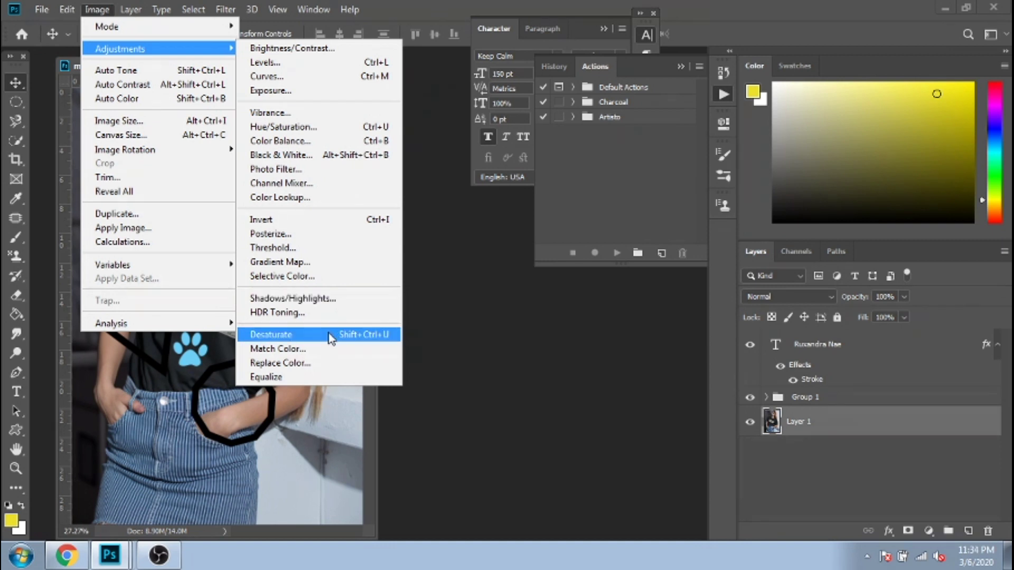
click(172, 65)
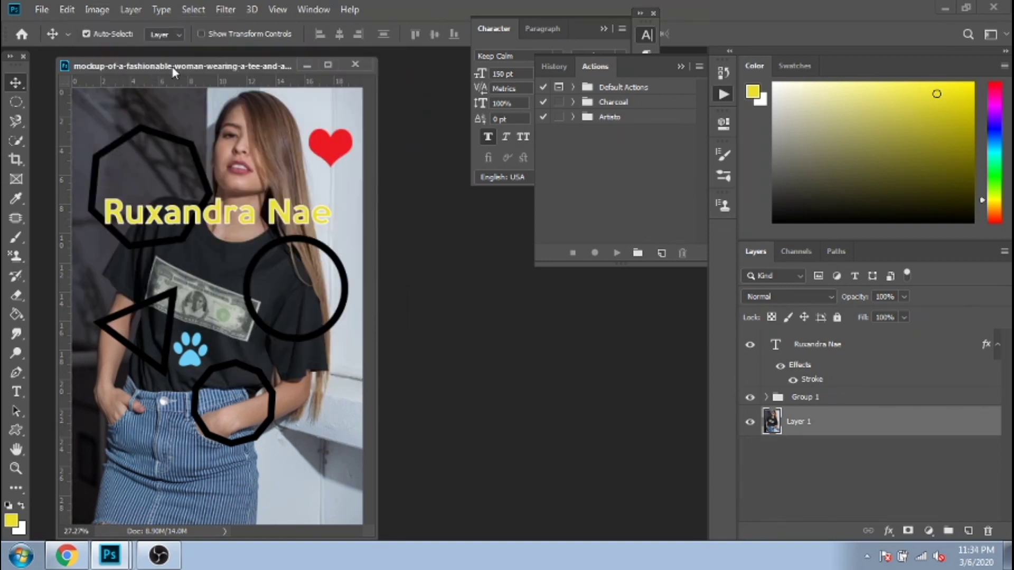
drag(823, 347, 925, 420)
Step: Delete Group 1, then apply Brightness/Contrast with Brightness 54 and Contrast 45 to the photo
key(Delete)
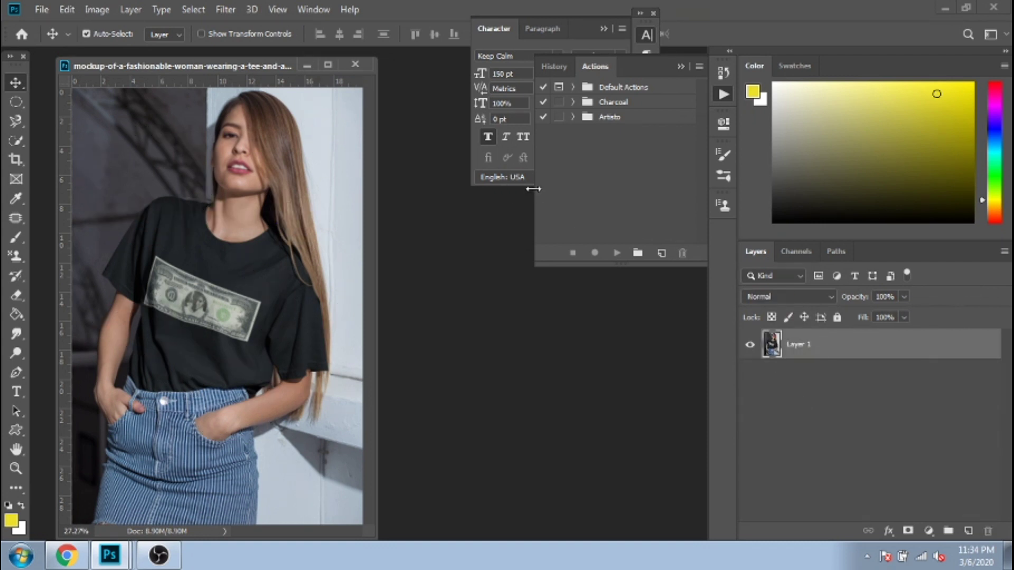
click(106, 8)
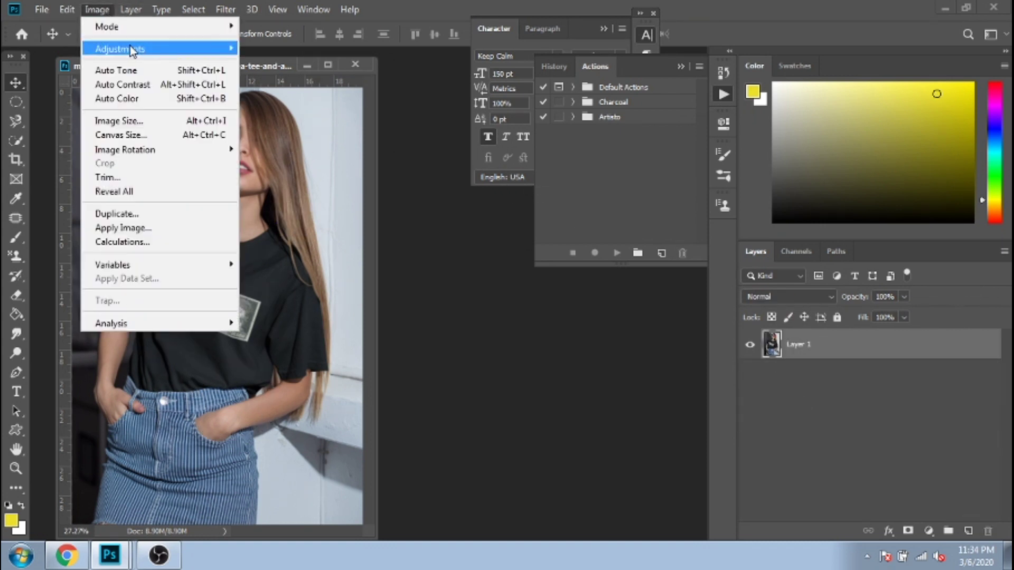
click(285, 49)
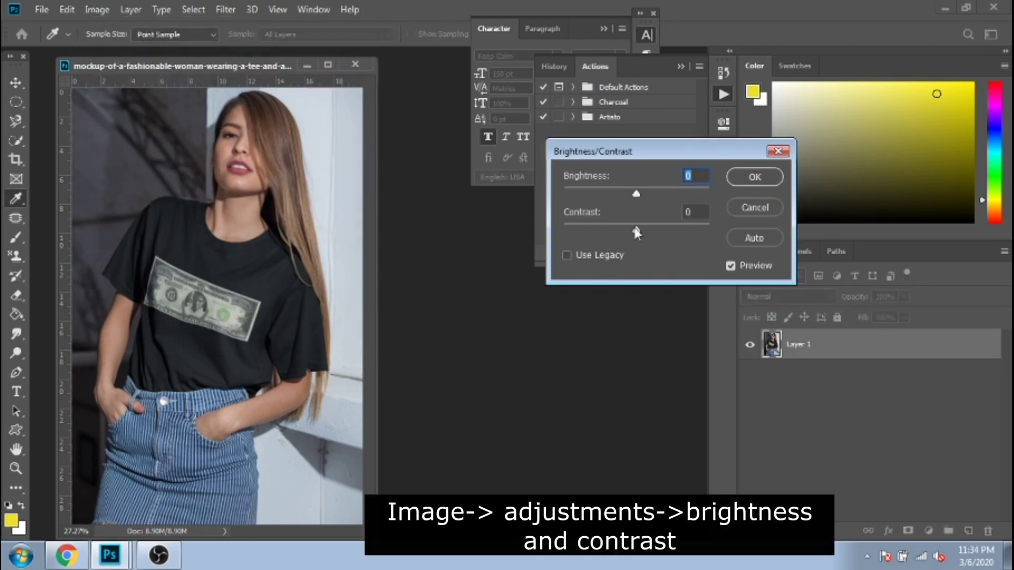
drag(636, 232, 737, 238)
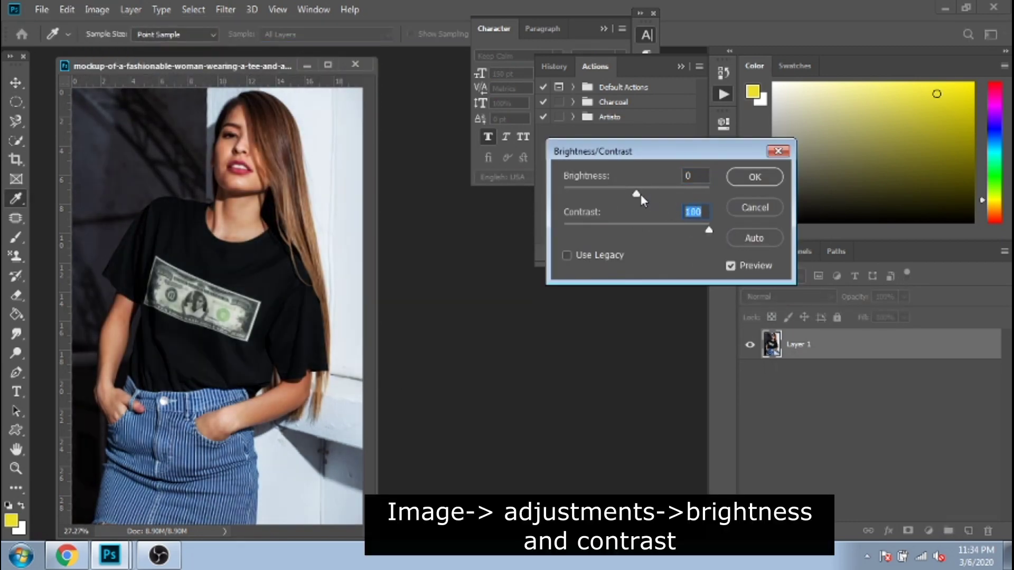
drag(641, 196, 665, 192)
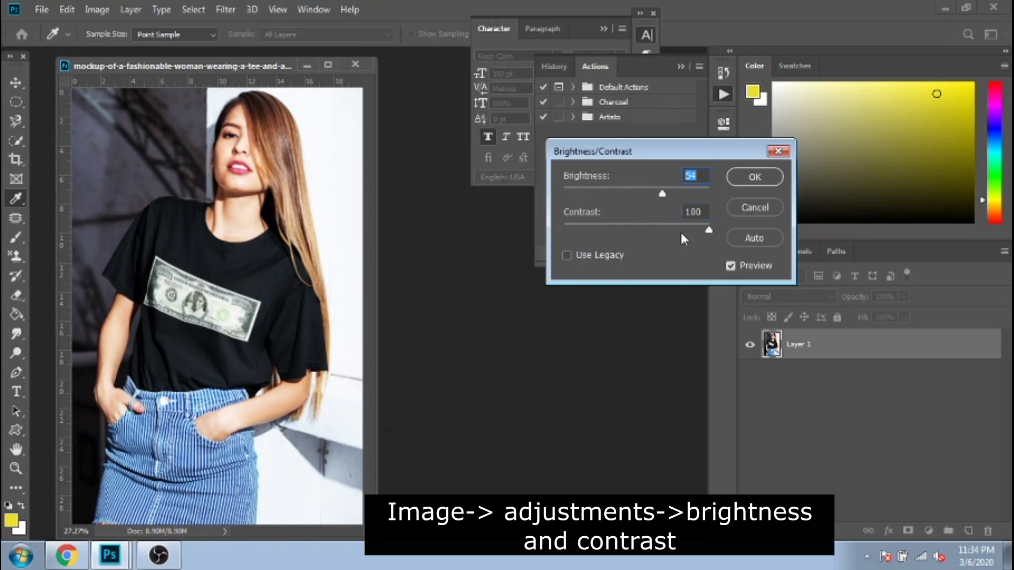
drag(702, 230, 670, 232)
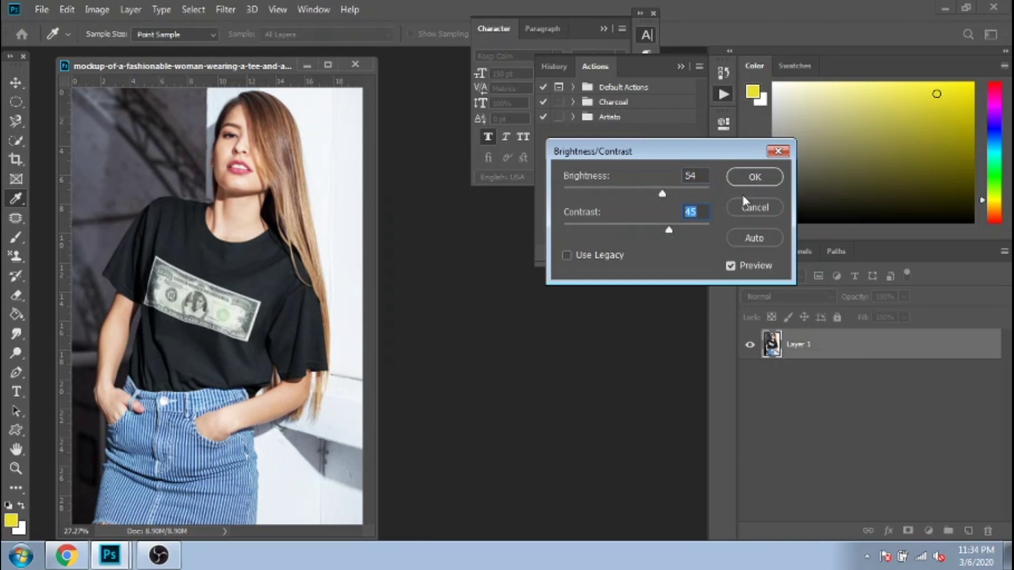
click(743, 179)
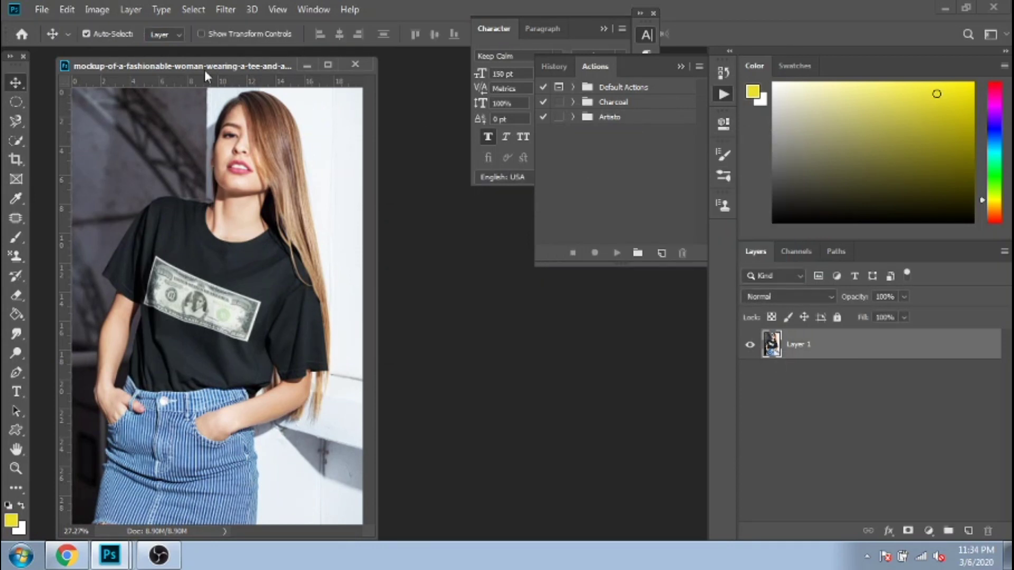
click(103, 13)
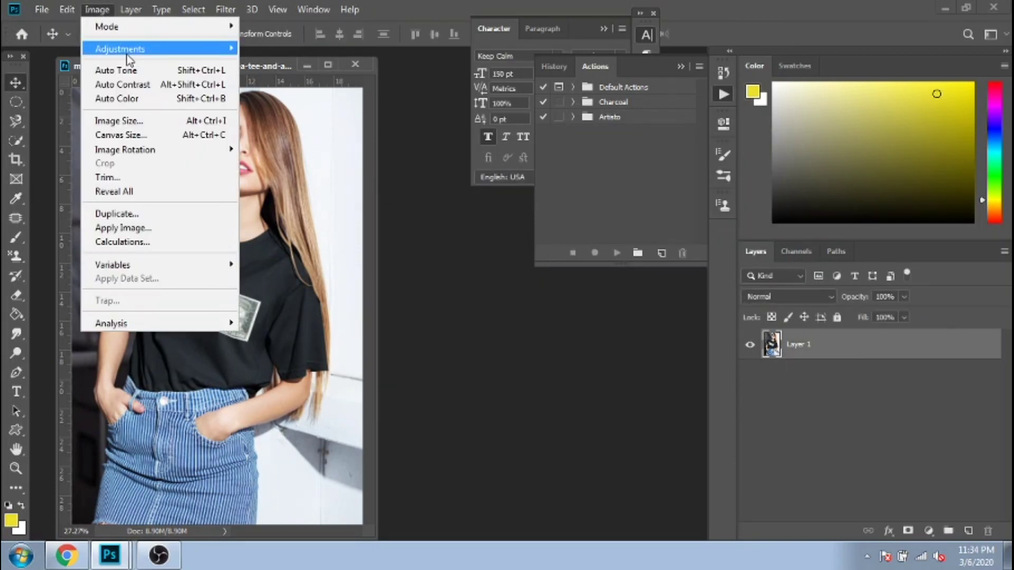
mouse_move(129, 60)
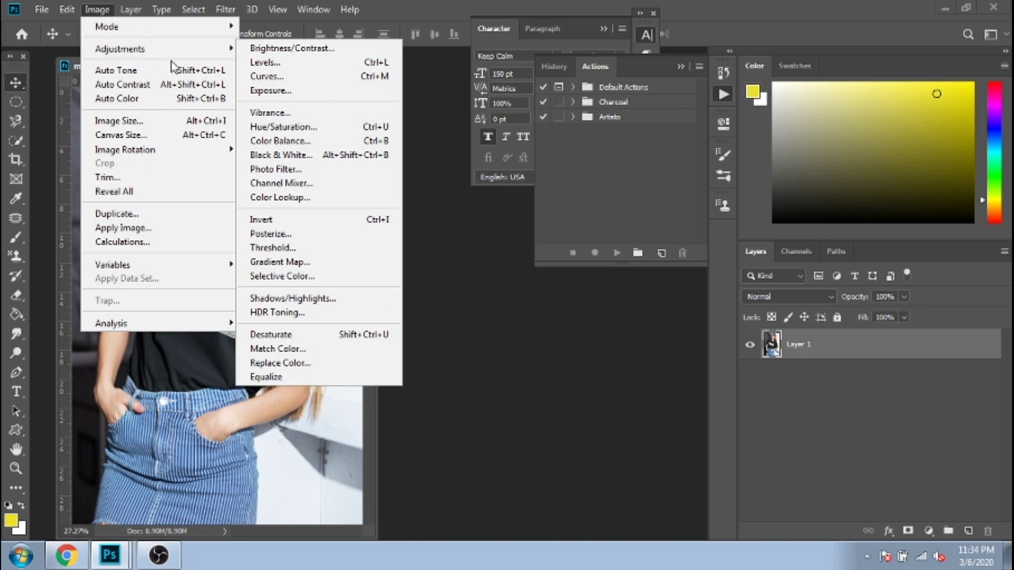
mouse_move(226, 55)
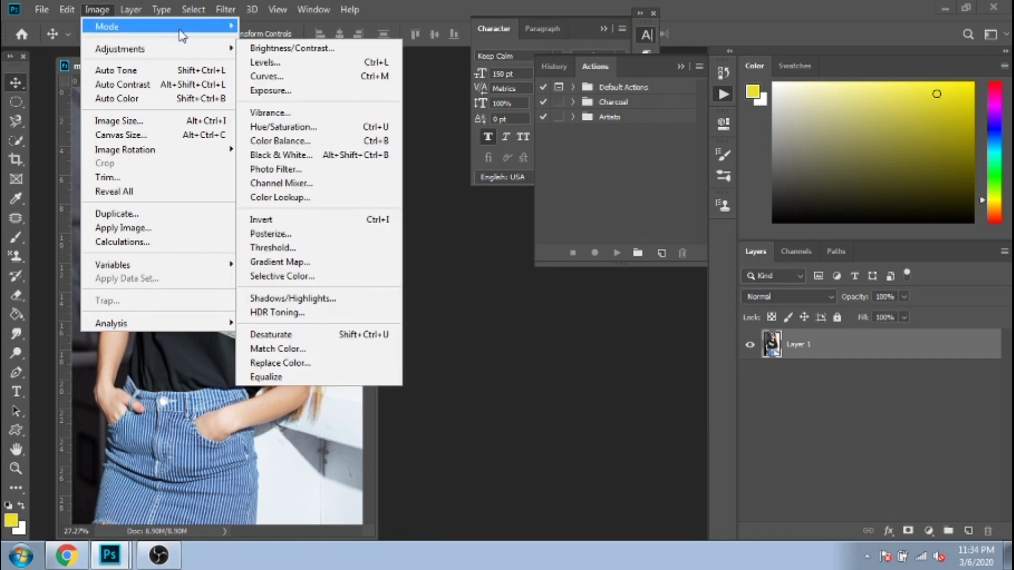
mouse_move(167, 17)
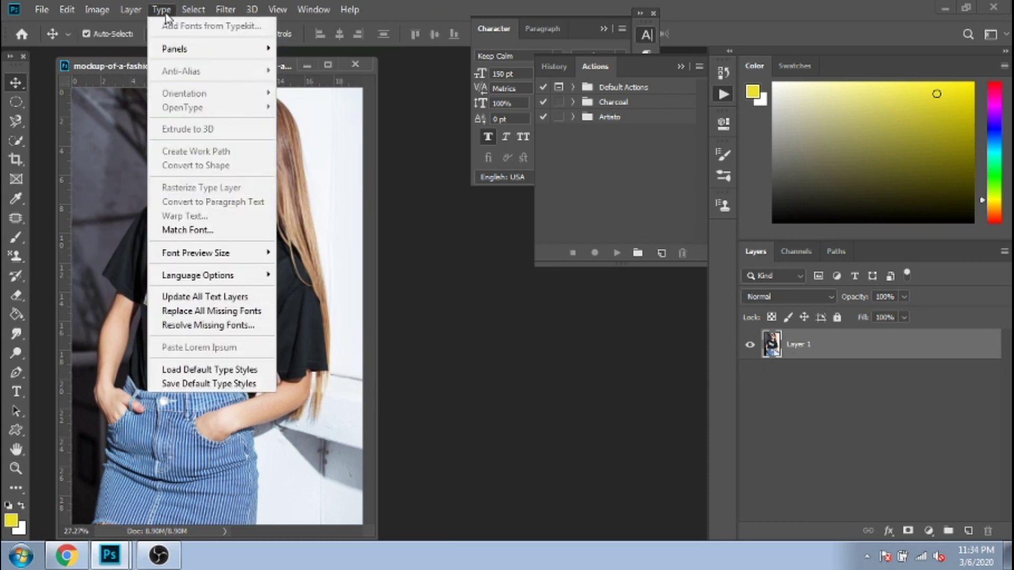
mouse_move(136, 11)
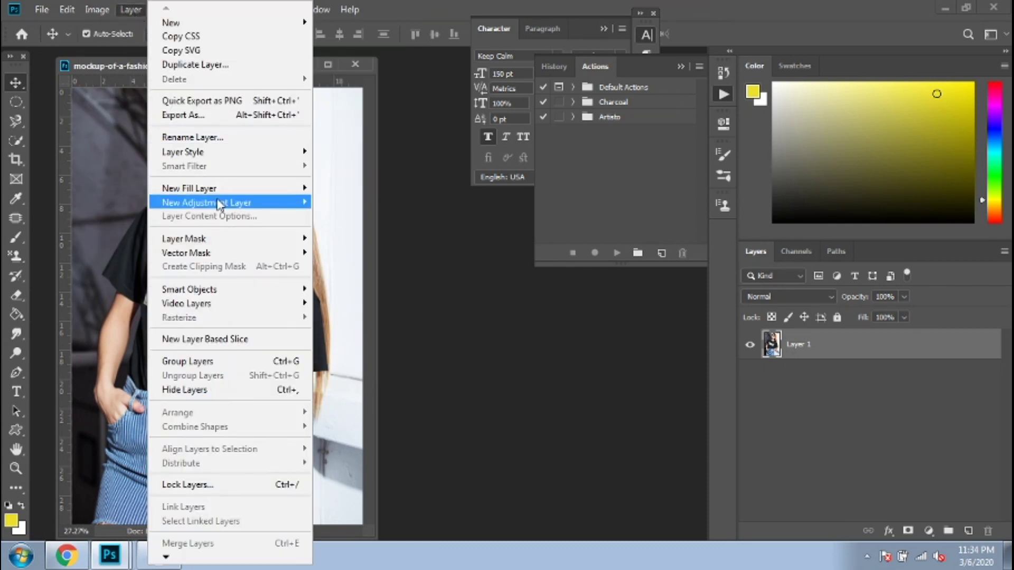
mouse_move(238, 202)
click(354, 206)
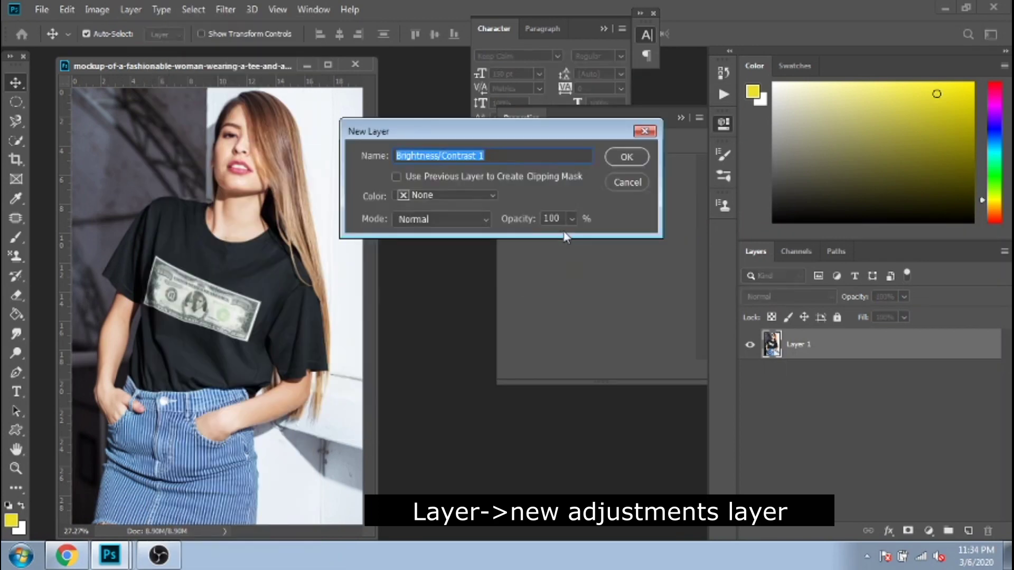
click(626, 156)
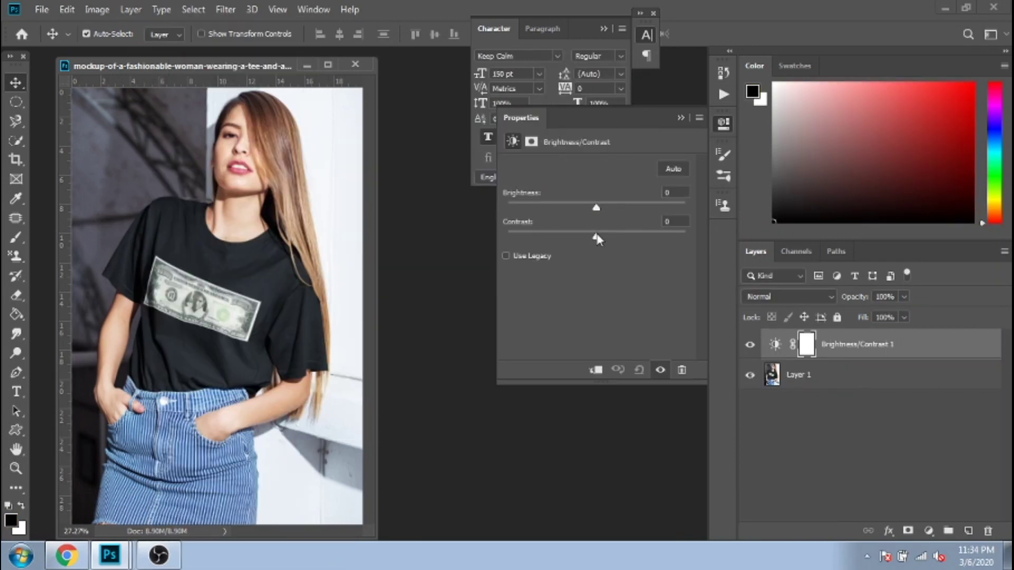
drag(597, 239, 644, 241)
mouse_move(597, 208)
mouse_down()
mouse_move(583, 209)
mouse_move(602, 210)
mouse_up()
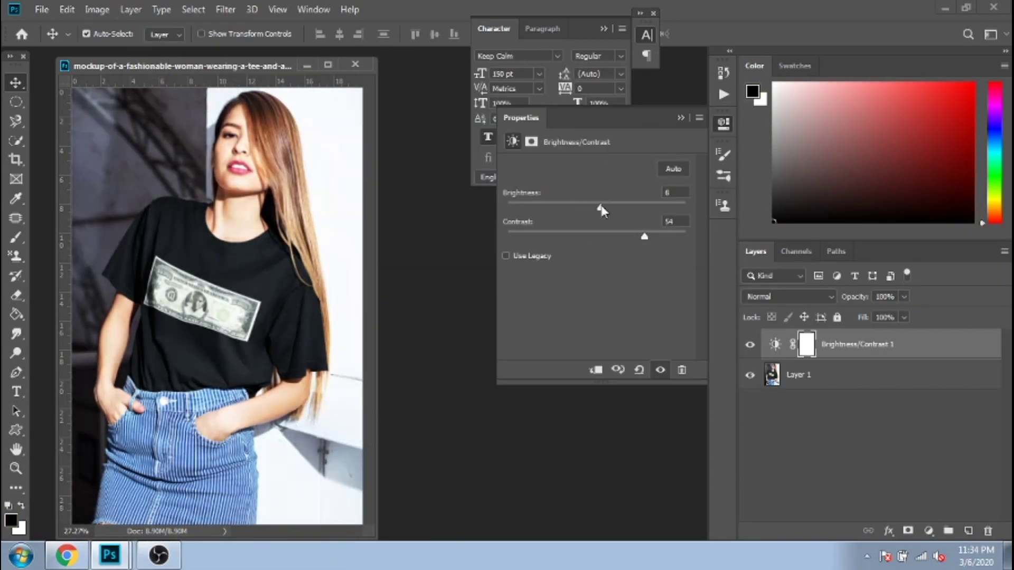
click(748, 347)
click(748, 347)
click(747, 347)
click(749, 346)
click(786, 374)
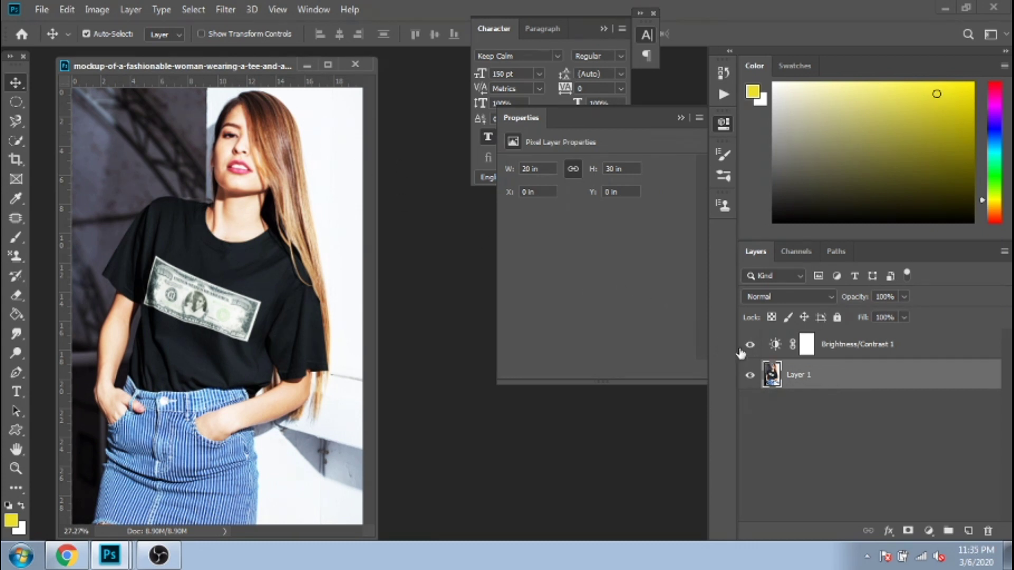
click(832, 352)
key(Delete)
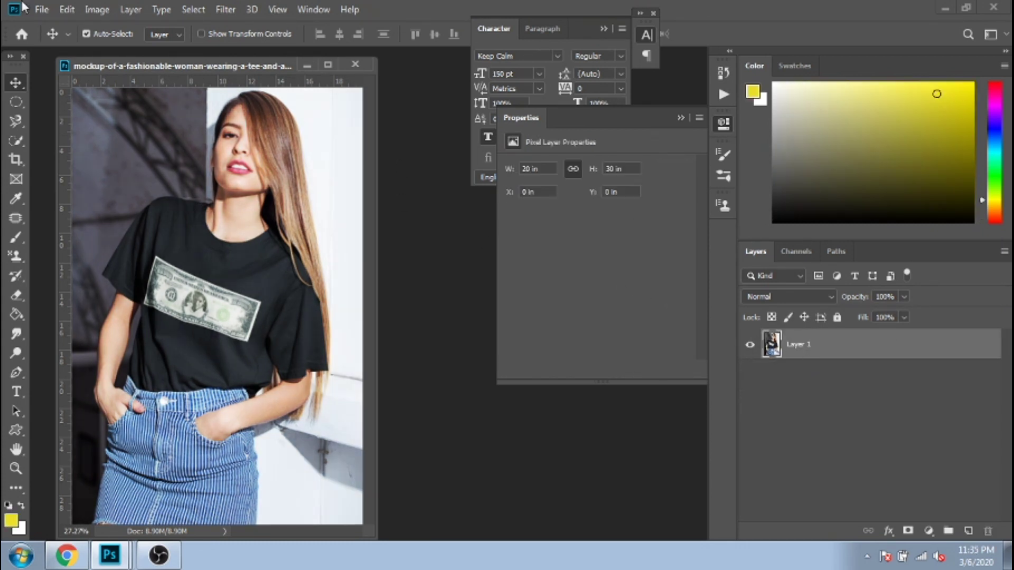
click(89, 12)
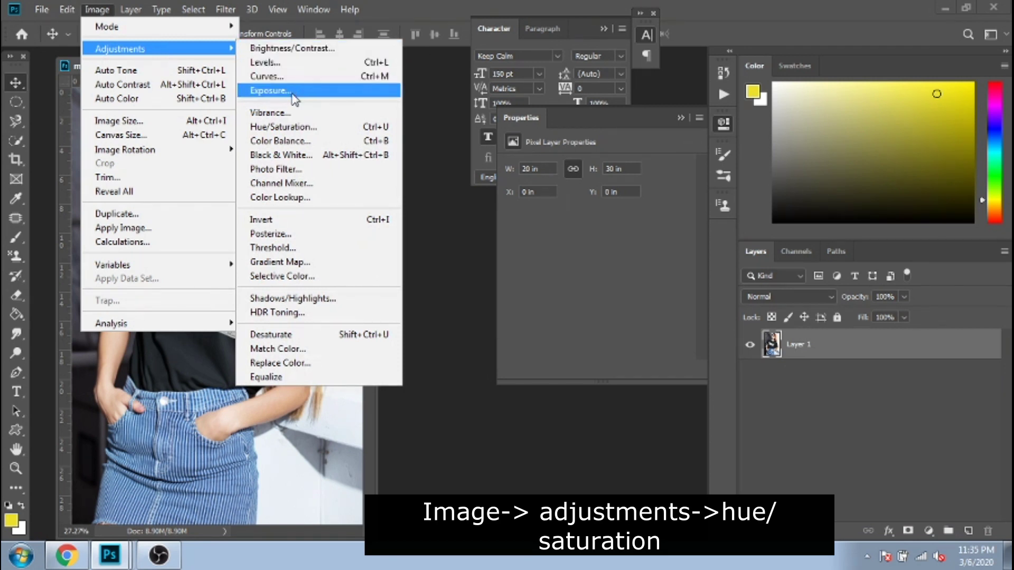
click(296, 127)
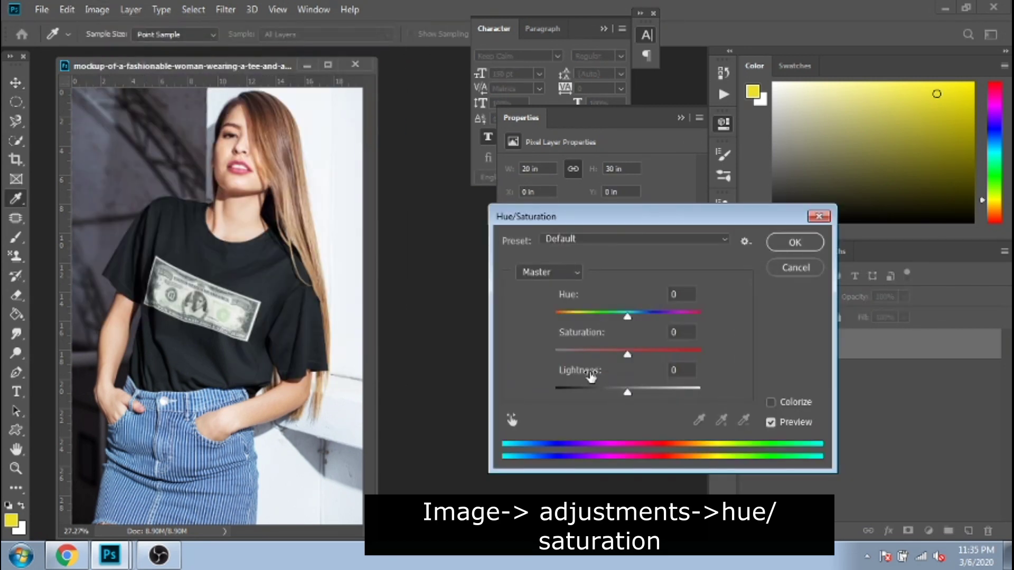
mouse_move(628, 320)
mouse_down()
mouse_move(596, 318)
mouse_move(650, 322)
mouse_move(588, 319)
mouse_move(626, 324)
mouse_move(629, 313)
mouse_up()
key(Return)
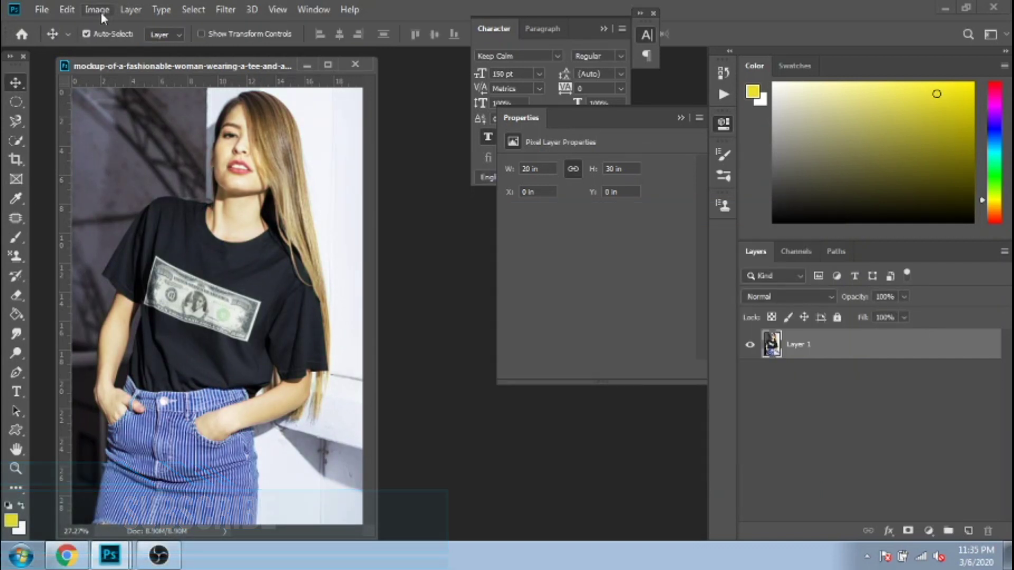
click(100, 10)
mouse_move(142, 52)
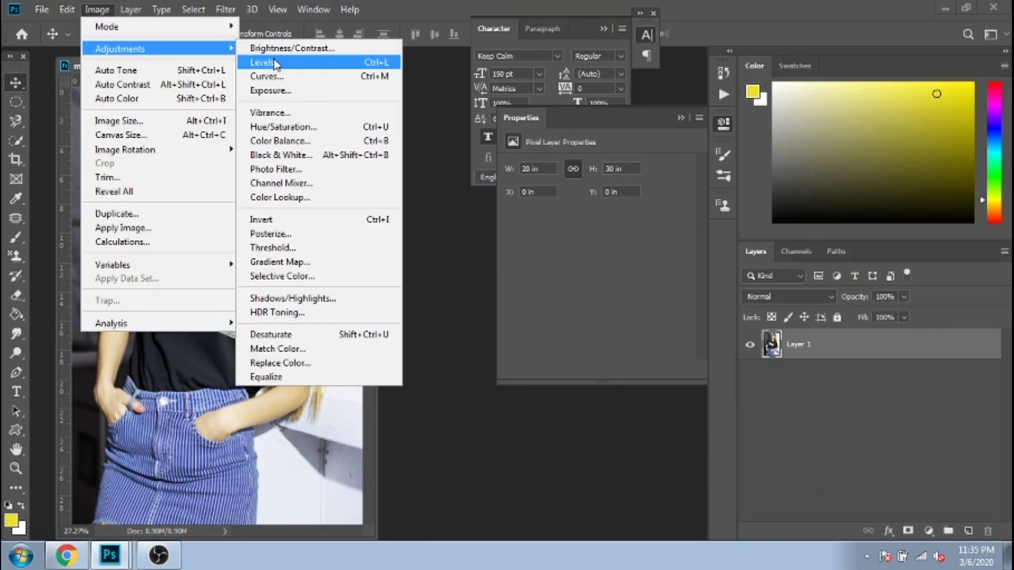
click(281, 155)
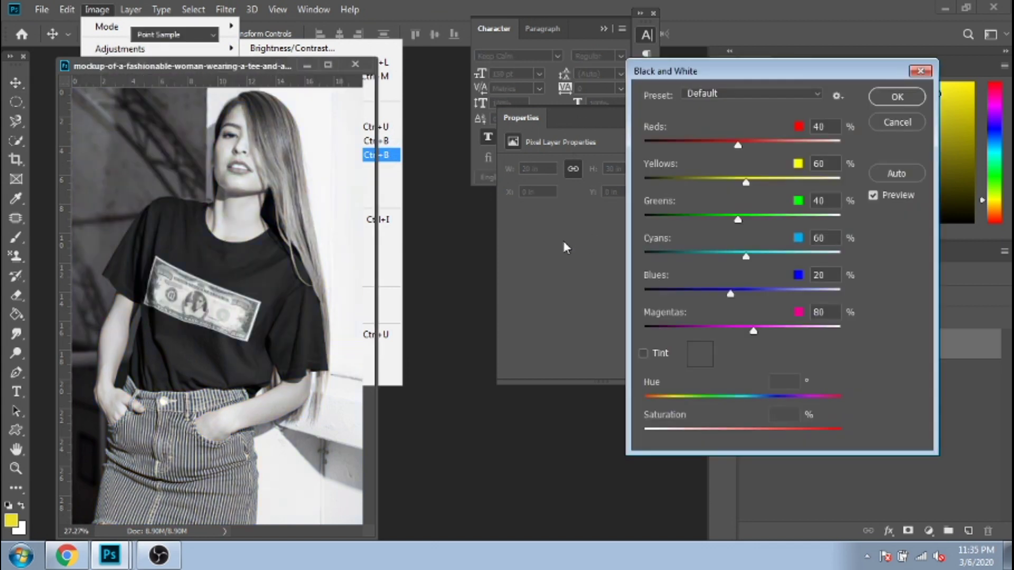
drag(740, 144, 694, 146)
drag(746, 182, 775, 182)
drag(739, 218, 705, 219)
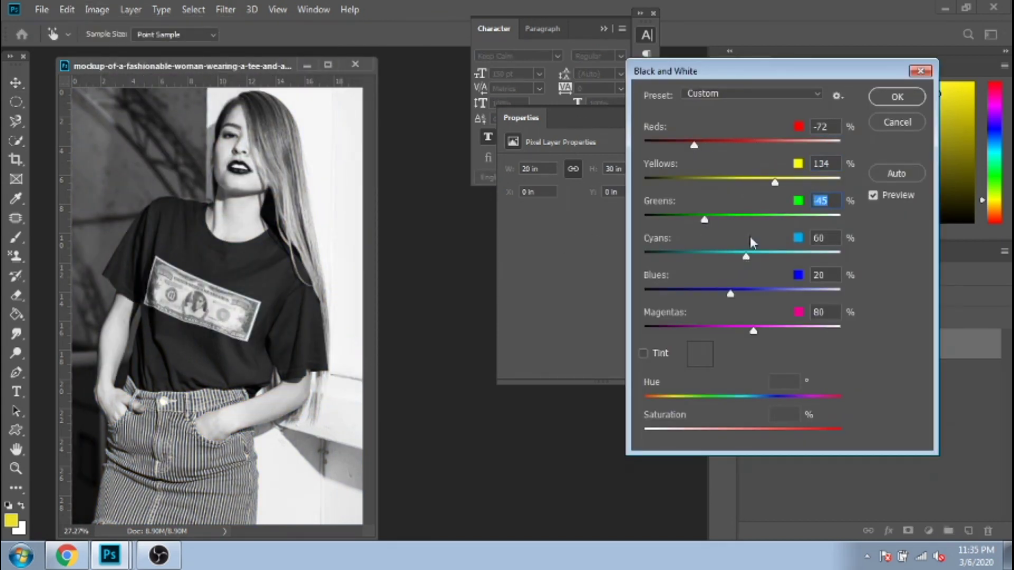
click(890, 124)
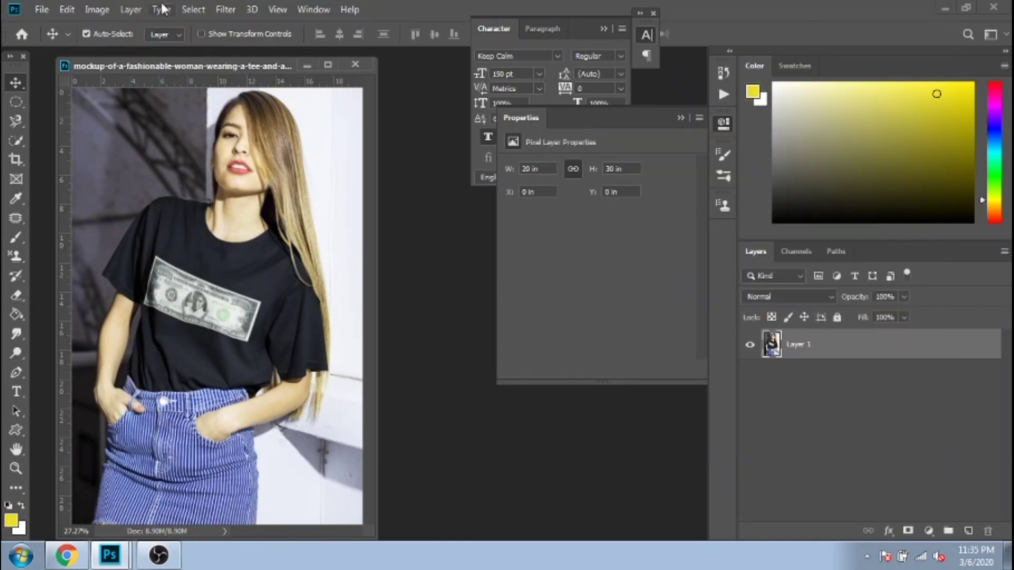
Step: In Selective Color, set Blues to Cyan -100, Magenta +100, Yellow +100 and slightly less Black
click(91, 12)
mouse_move(132, 53)
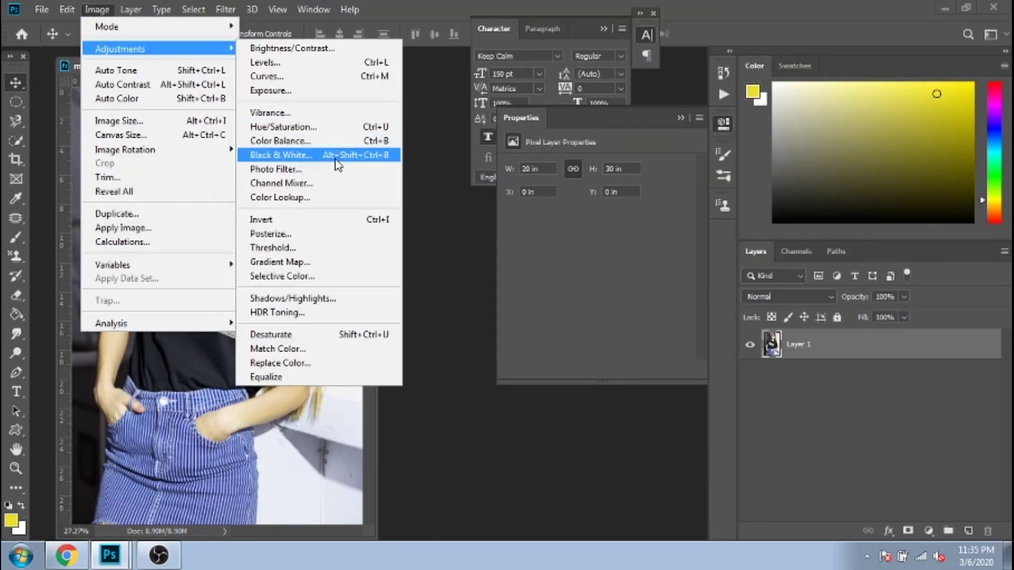
click(312, 276)
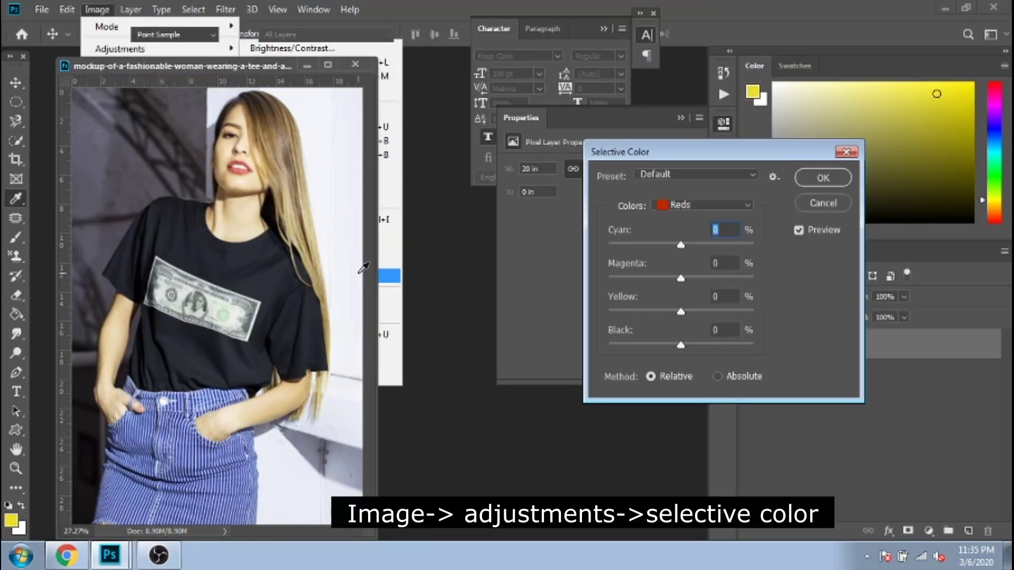
click(681, 205)
click(681, 273)
drag(680, 245, 608, 245)
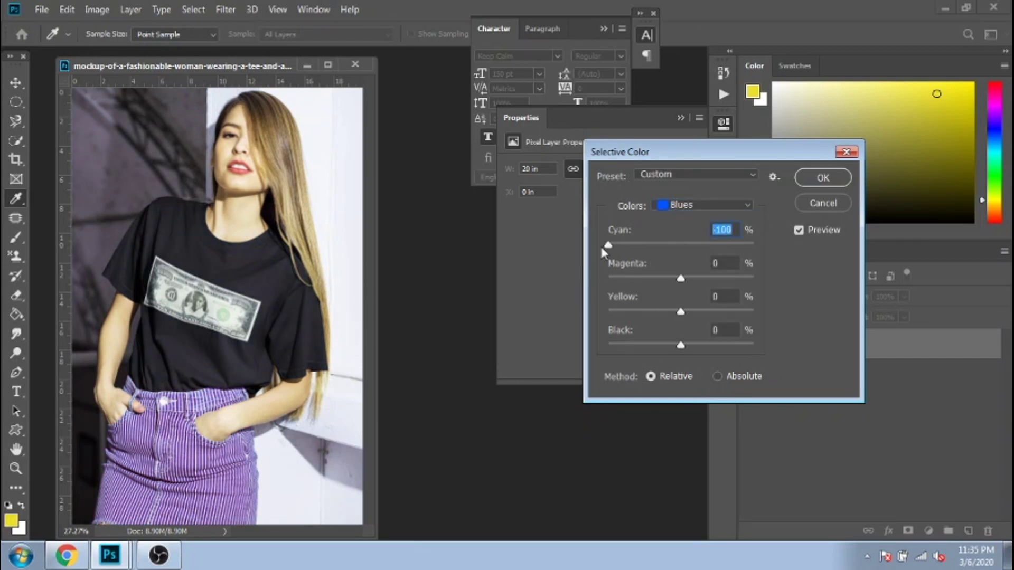
drag(681, 278, 754, 278)
drag(681, 312, 753, 311)
drag(680, 345, 687, 312)
Step: Add a little cyan, magenta, yellow and black to the Blacks colour range
click(681, 205)
click(681, 262)
mouse_move(680, 278)
mouse_down()
mouse_move(661, 279)
mouse_move(689, 279)
mouse_up()
drag(681, 245, 699, 246)
drag(680, 345, 689, 346)
Step: Set Whites to Cyan +100, Magenta +34 and Black -100, then apply Selective Color
click(681, 205)
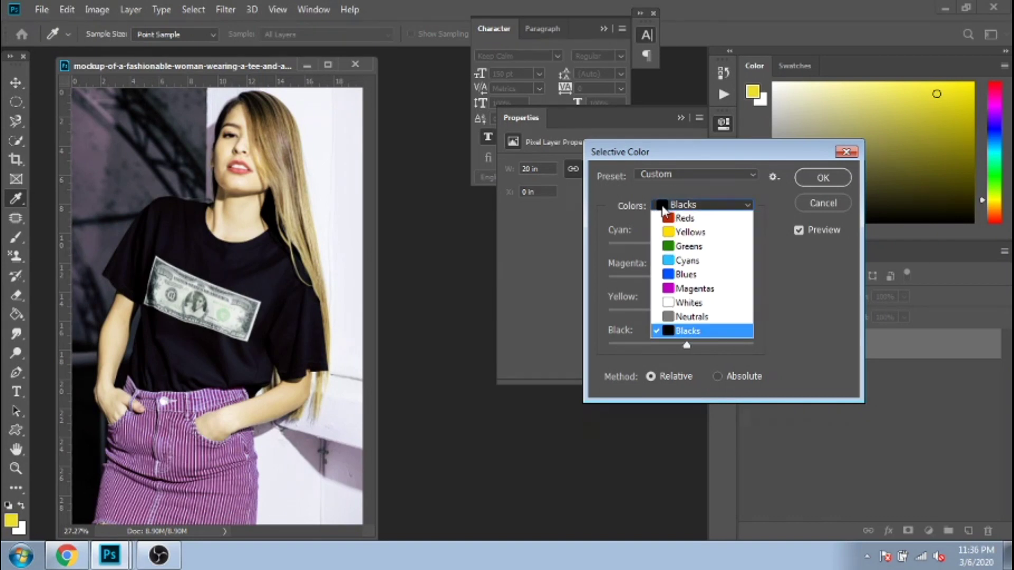
click(682, 308)
drag(680, 245, 753, 245)
drag(681, 278, 705, 278)
click(681, 312)
drag(681, 346, 623, 345)
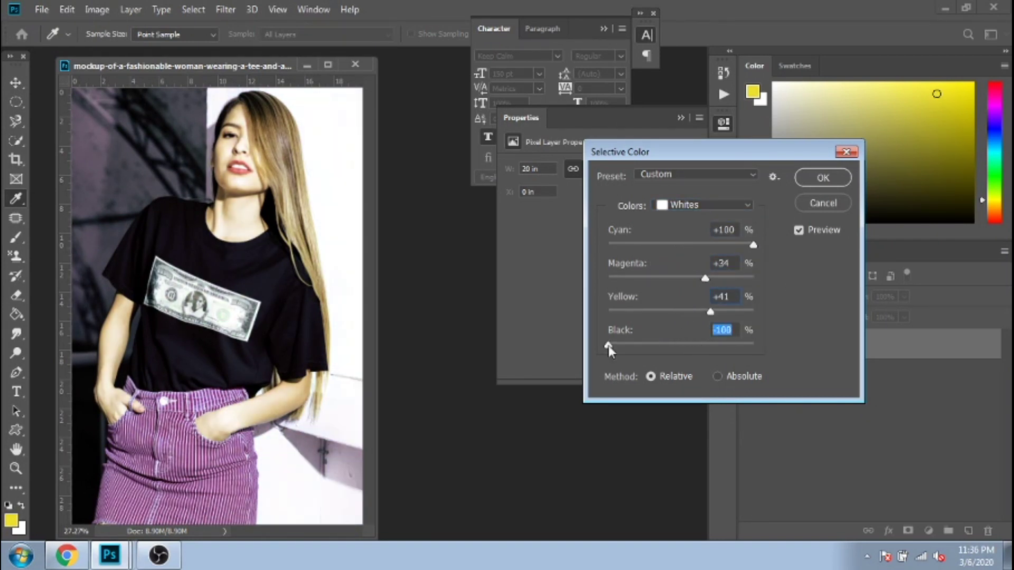
click(822, 178)
Step: Apply Shadows/Highlights with shadows Amount 59 and Tone 13
click(97, 9)
mouse_move(153, 50)
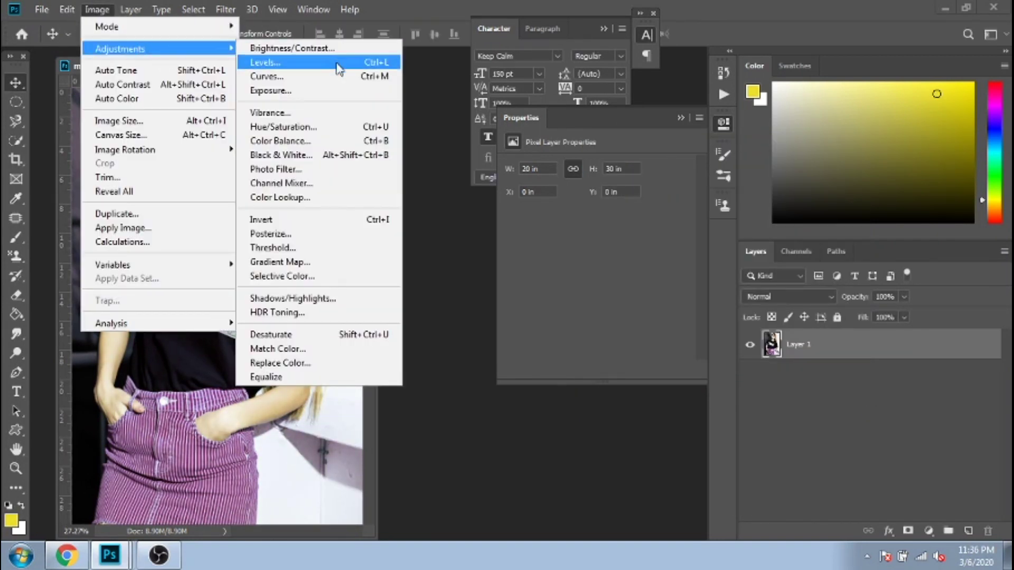
click(336, 298)
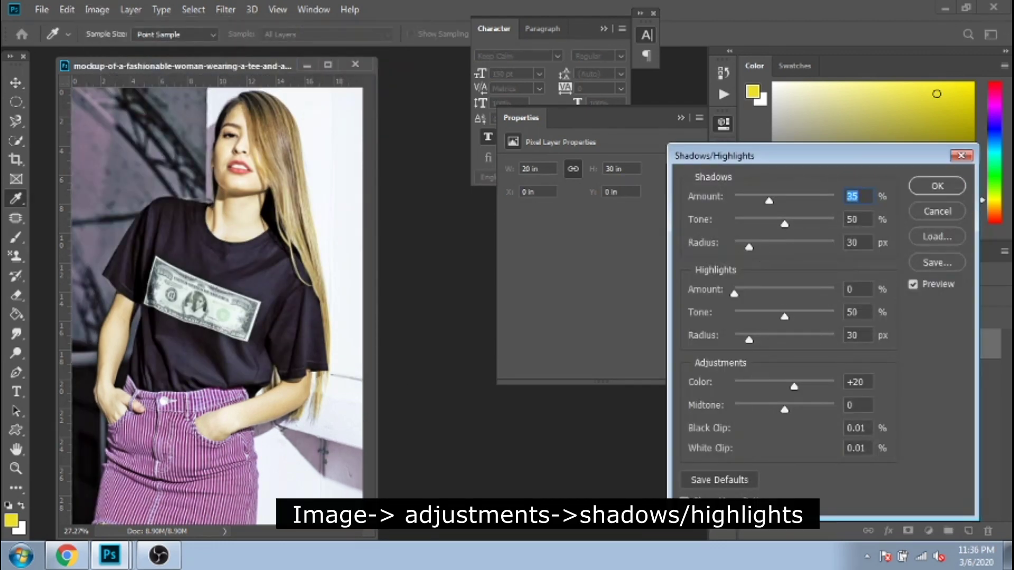
drag(769, 200, 749, 224)
key(Tab)
key(Tab)
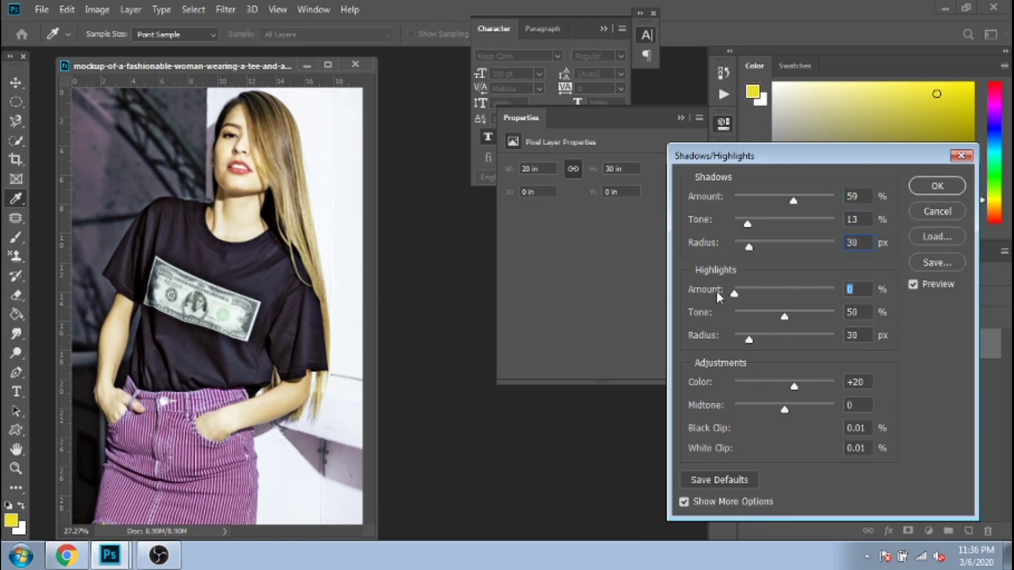
key(Return)
click(97, 10)
Step: Desaturate the photo as a trial, then undo it to restore full colour
mouse_move(120, 48)
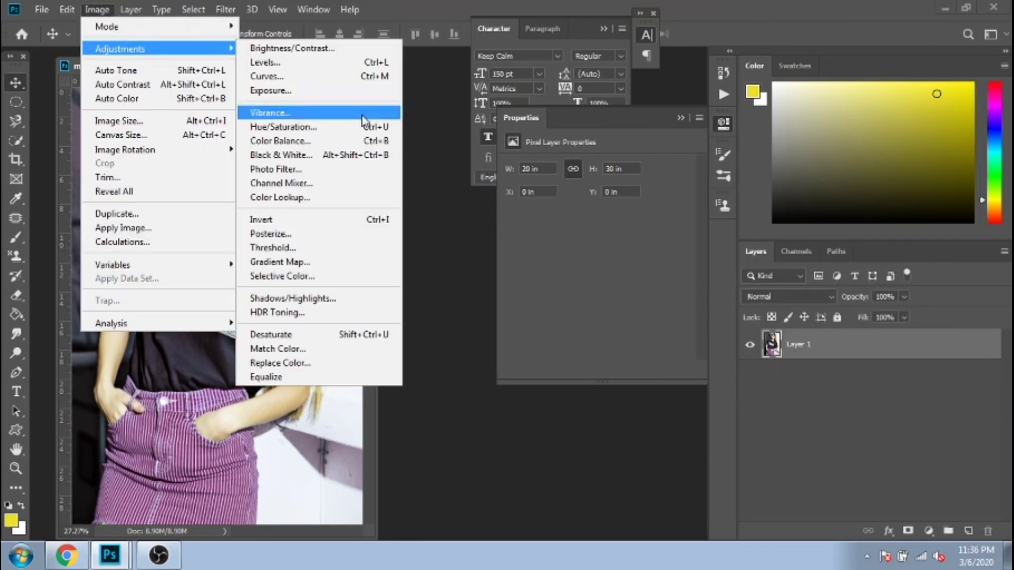
click(304, 336)
click(72, 10)
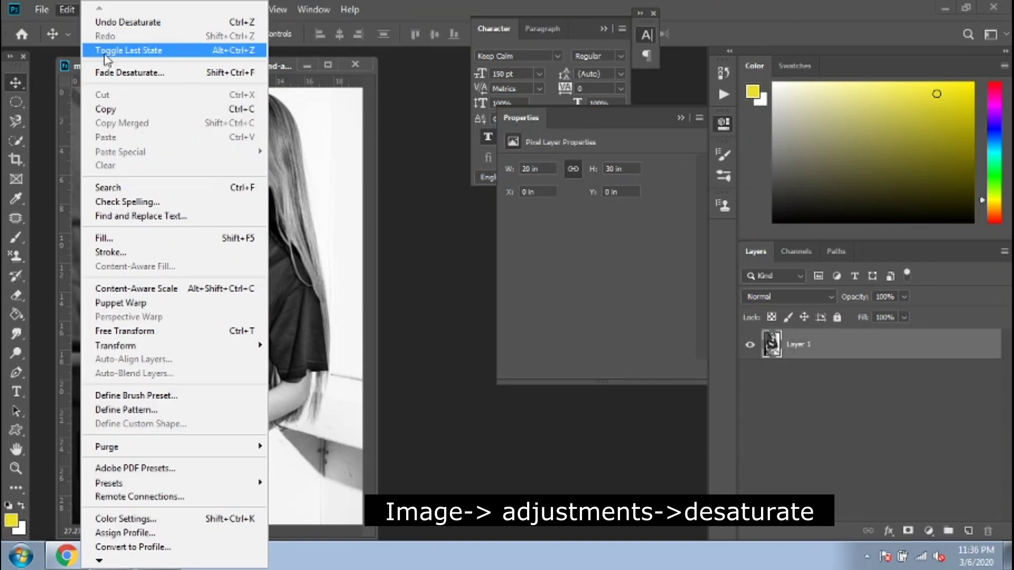
click(96, 21)
Step: Apply Smart Sharpen with Amount 72% and 1.7 px radius, previewed on the lips
click(226, 9)
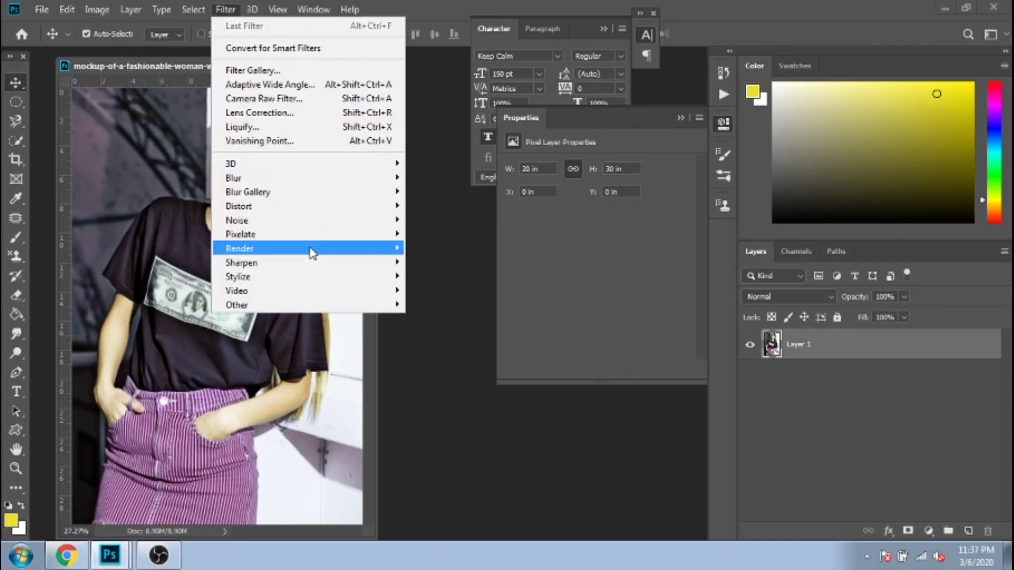
mouse_move(243, 262)
click(438, 319)
drag(575, 349, 554, 363)
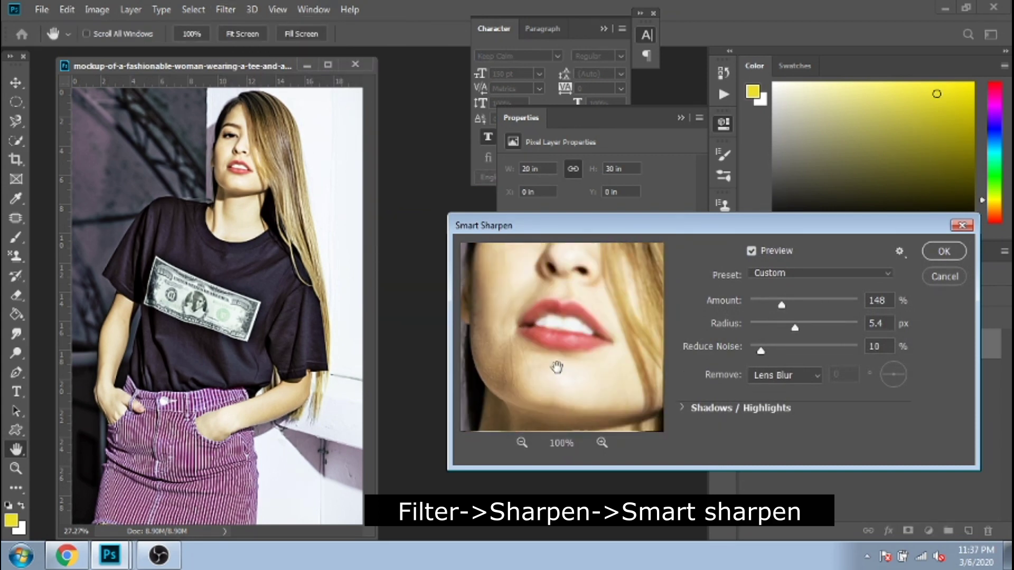
click(522, 442)
click(522, 442)
click(522, 442)
drag(781, 305, 768, 327)
key(Return)
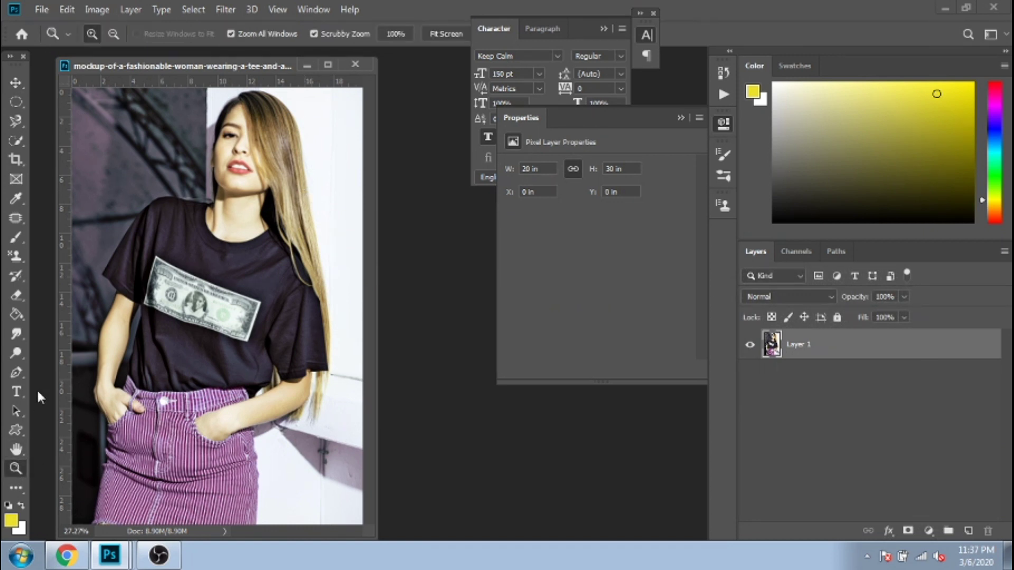
Step: Zoom in on the woman's face to 50% to inspect the sharpening
click(246, 198)
click(246, 199)
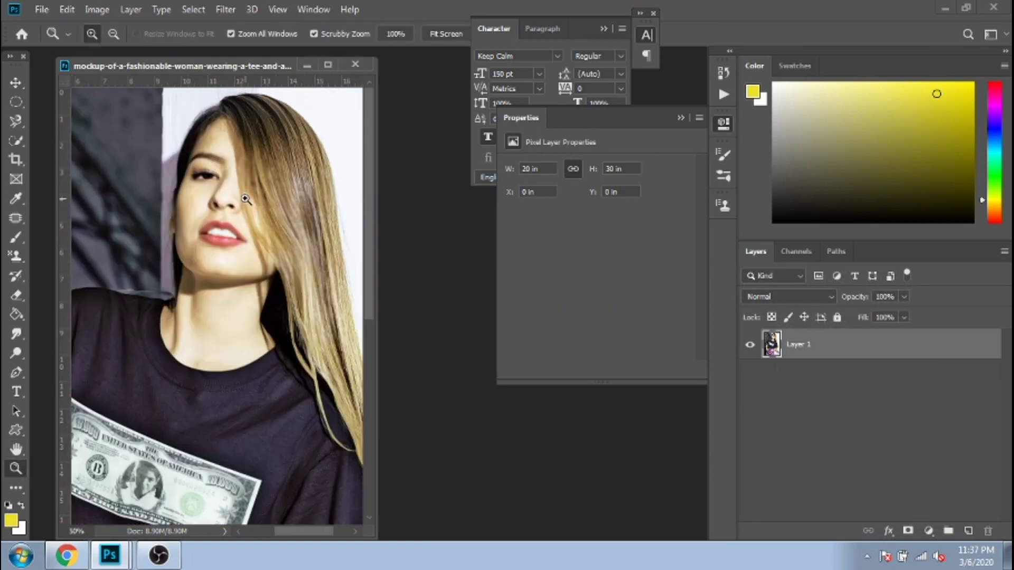